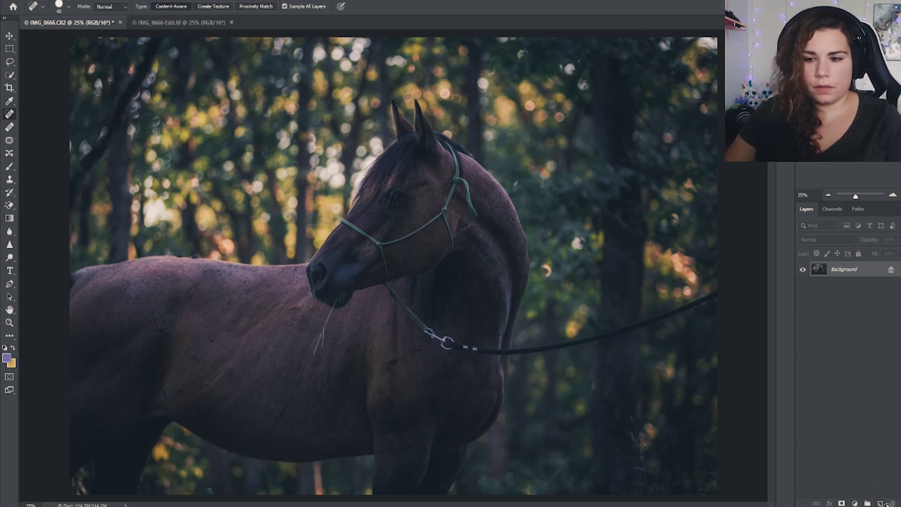
Step: Paint a freehand test stroke across the horse photo on a new layer and delete that layer
{"action": "left_click", "coordinate": [880, 503]}
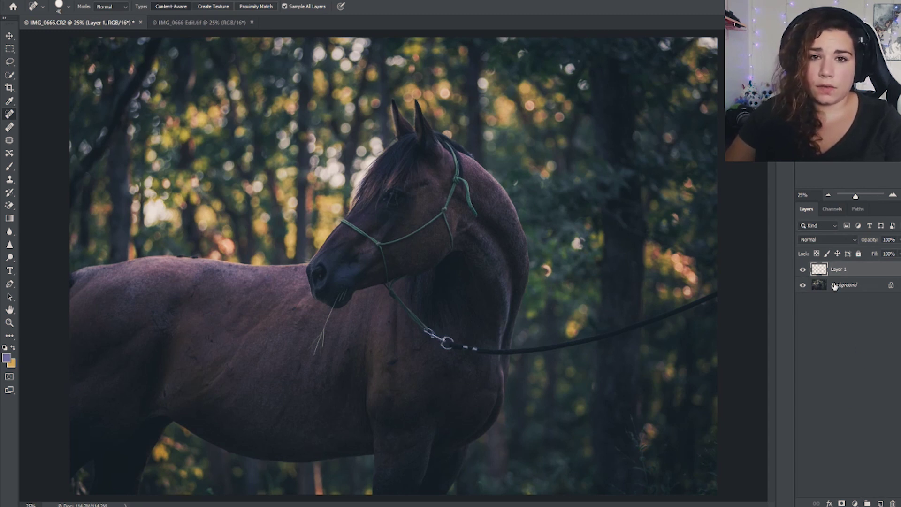
{"action": "left_click", "coordinate": [9, 167]}
{"action": "mouse_move", "coordinate": [135, 178]}
{"action": "left_mouse_down"}
{"action": "mouse_move", "coordinate": [452, 305]}
{"action": "mouse_move", "coordinate": [424, 318]}
{"action": "left_mouse_up"}
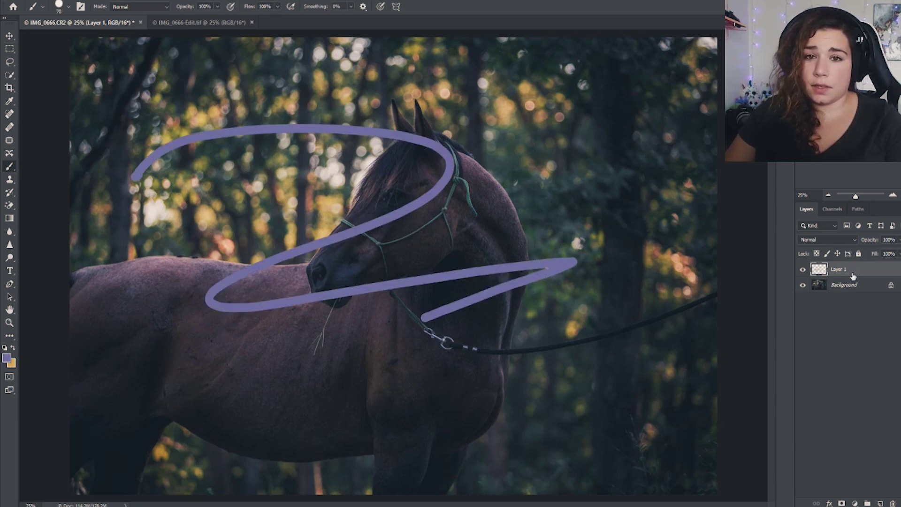
{"action": "key", "text": "Delete"}
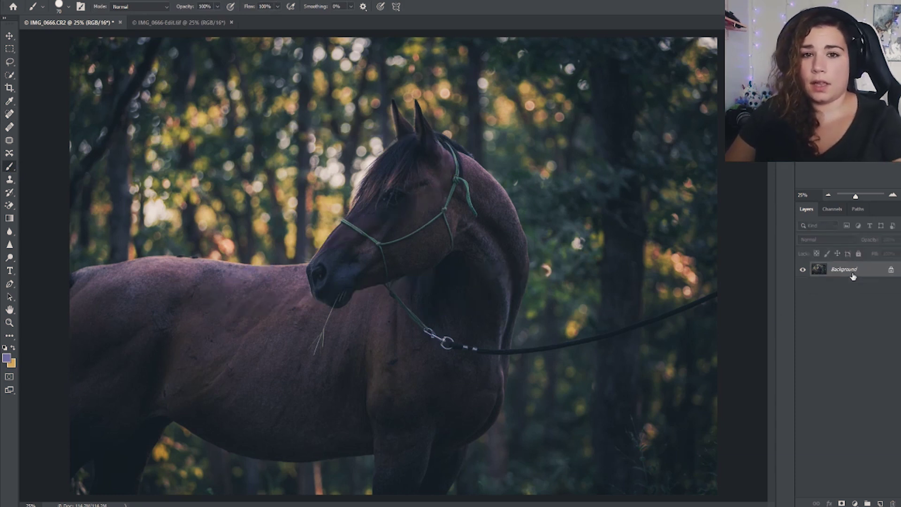
Step: Add a new blank layer above the Background layer
{"action": "left_click", "coordinate": [879, 502]}
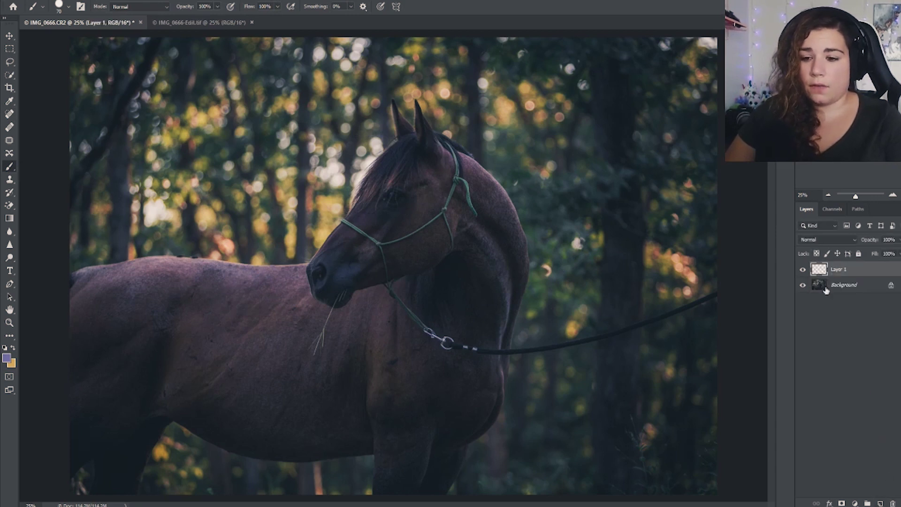
Step: Paint a test stroke directly on the Background layer, toggle that layer's visibility, and undo the stroke
{"action": "left_click", "coordinate": [841, 291]}
{"action": "mouse_move", "coordinate": [154, 152]}
{"action": "left_mouse_down"}
{"action": "mouse_move", "coordinate": [395, 169]}
{"action": "mouse_move", "coordinate": [453, 386]}
{"action": "left_mouse_up"}
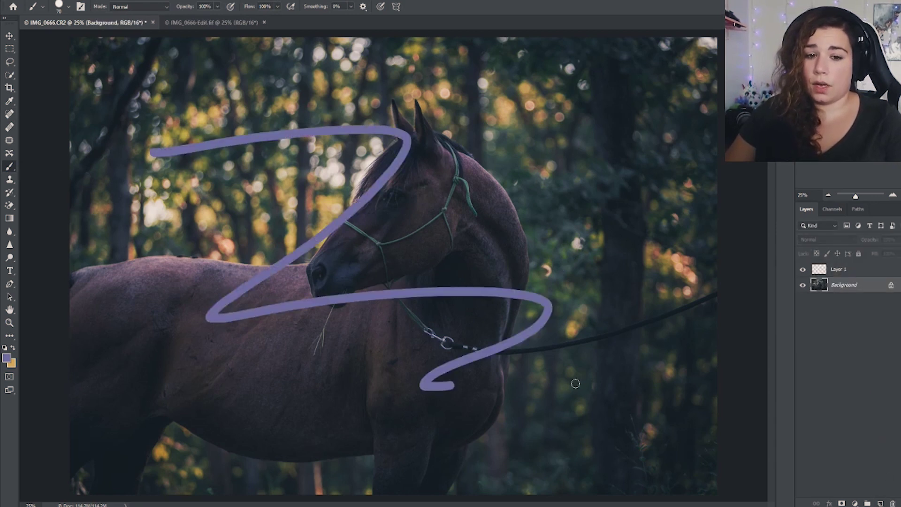
{"action": "left_click", "coordinate": [802, 285]}
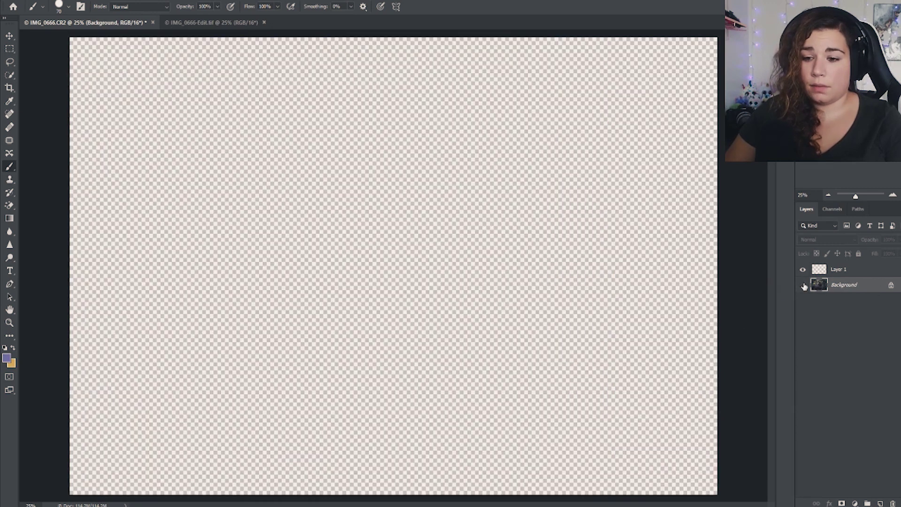
{"action": "left_click", "coordinate": [802, 285]}
{"action": "left_click", "coordinate": [803, 285]}
{"action": "left_click", "coordinate": [803, 285]}
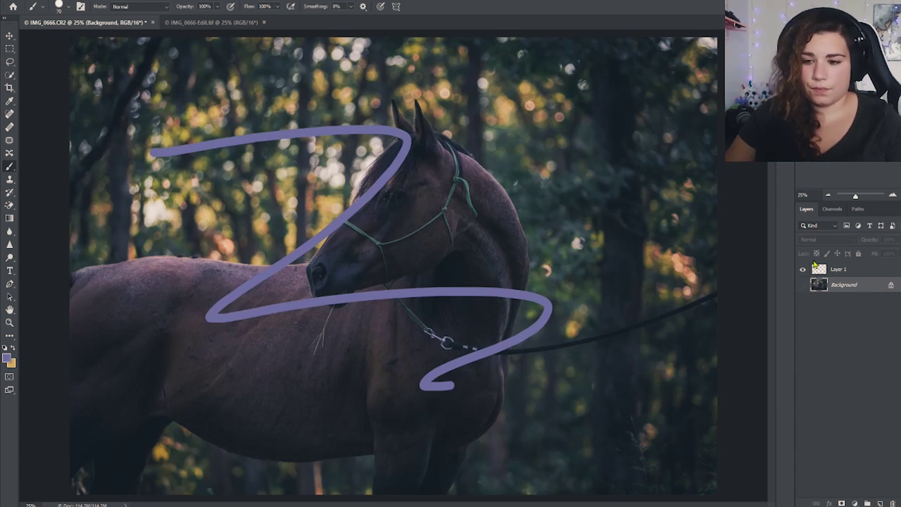
{"action": "key", "text": "ctrl+z"}
{"action": "key", "text": "ctrl+z"}
{"action": "key", "text": "ctrl+z"}
{"action": "key", "text": "ctrl+z"}
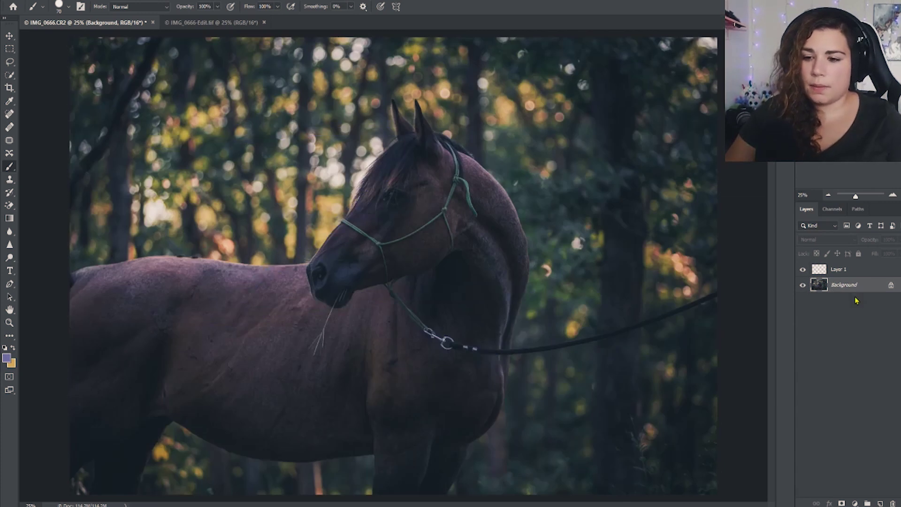
Step: On Layer 1, remove the first dark marks on the middle of the horse's flank with the Spot Healing Brush
{"action": "left_click", "coordinate": [842, 269]}
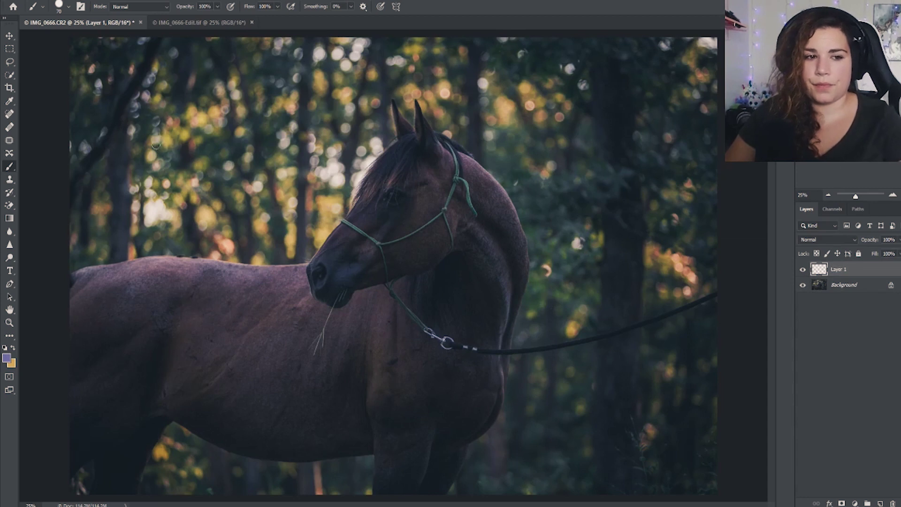
{"action": "left_click", "coordinate": [10, 114]}
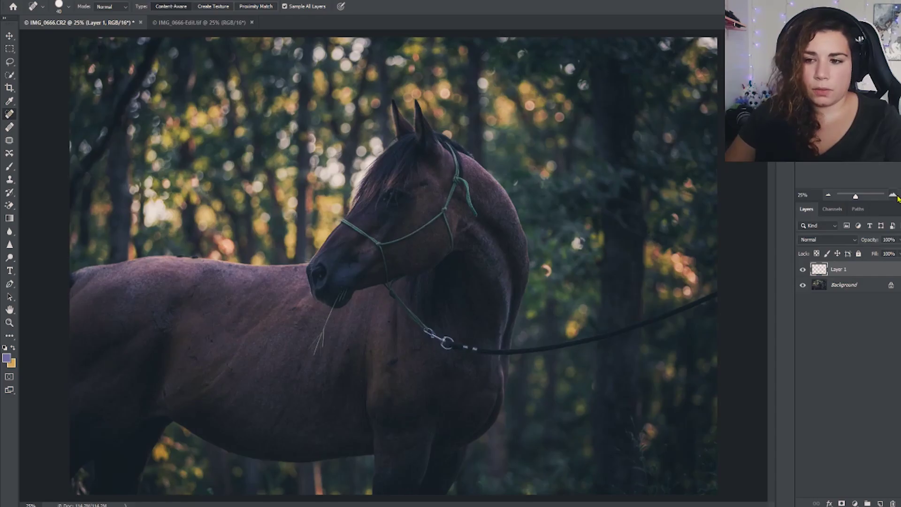
{"action": "left_click", "coordinate": [892, 195]}
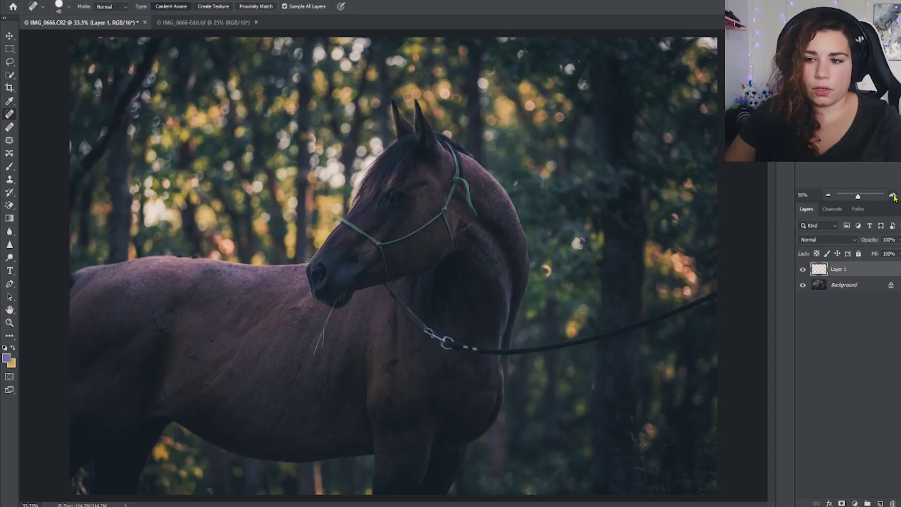
{"action": "left_click", "coordinate": [892, 195]}
{"action": "left_click_drag", "start_coordinate": [847, 112], "coordinate": [825, 127]}
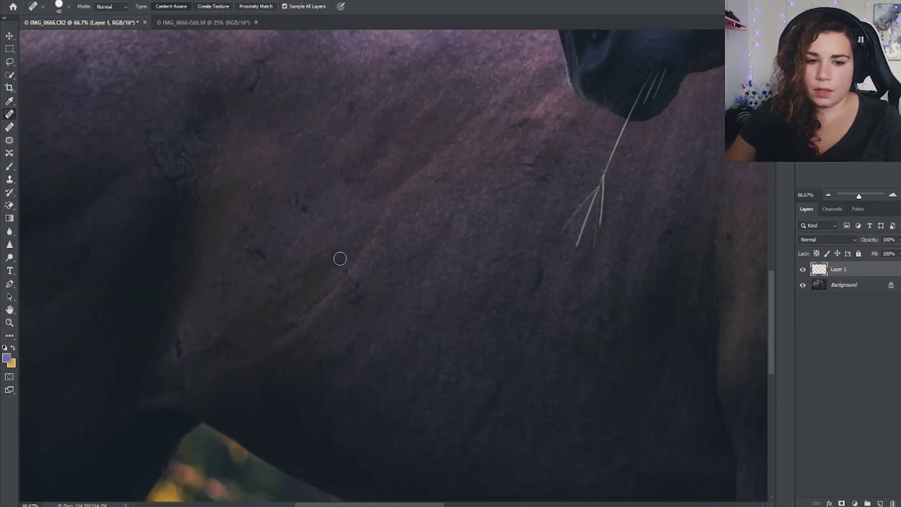
{"action": "left_click_drag", "start_coordinate": [338, 254], "coordinate": [360, 294]}
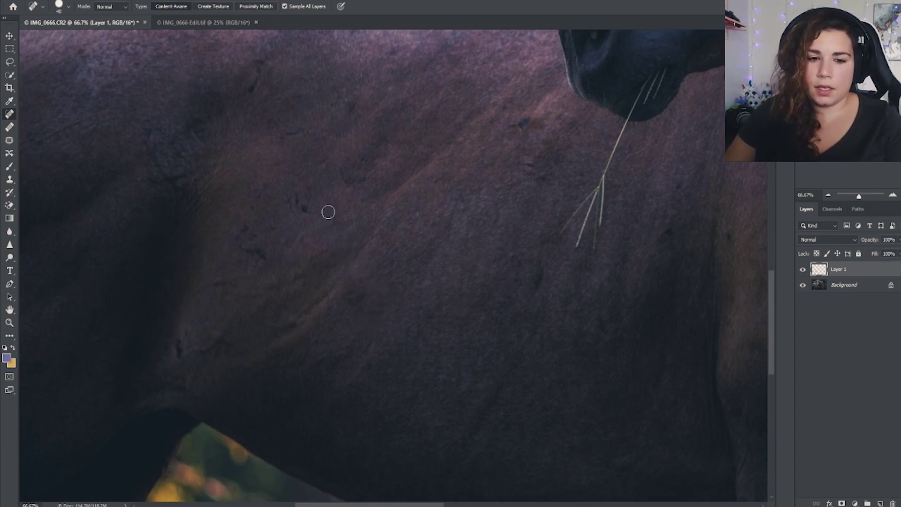
{"action": "mouse_move", "coordinate": [328, 210]}
{"action": "left_mouse_down"}
{"action": "mouse_move", "coordinate": [292, 199]}
{"action": "mouse_move", "coordinate": [325, 205]}
{"action": "left_mouse_up"}
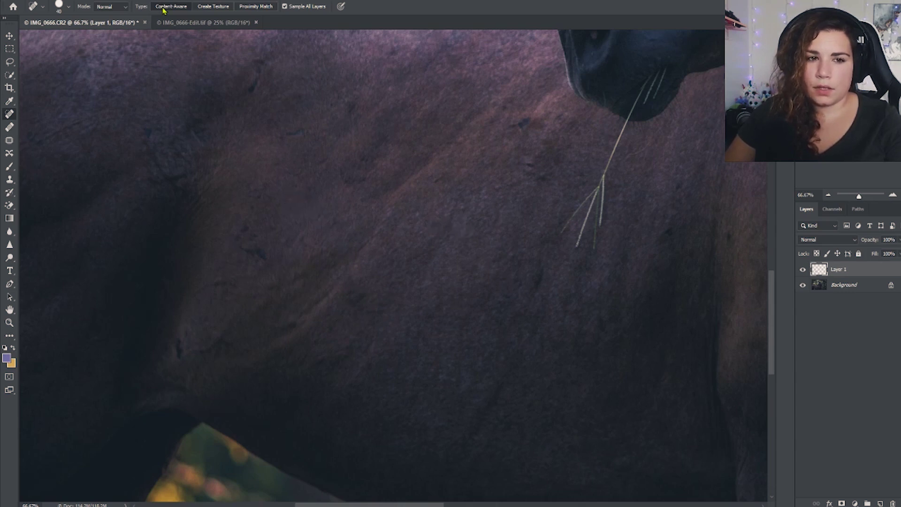
Step: Spot-heal the dark marks on the horse's upper side and the blemishes around the hanging grass stems
{"action": "left_click_drag", "start_coordinate": [251, 95], "coordinate": [258, 64]}
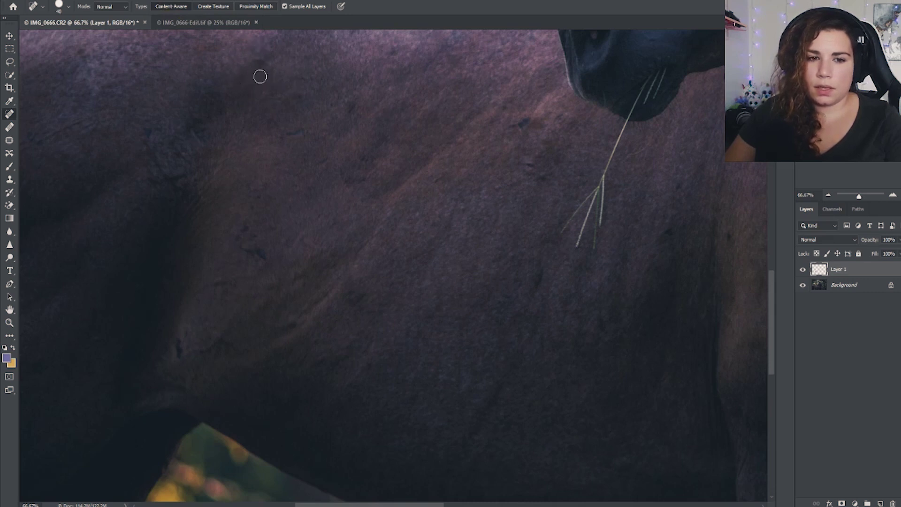
{"action": "left_click_drag", "start_coordinate": [385, 54], "coordinate": [397, 55]}
{"action": "left_click_drag", "start_coordinate": [506, 122], "coordinate": [540, 122]}
{"action": "left_click_drag", "start_coordinate": [519, 161], "coordinate": [551, 171]}
{"action": "mouse_move", "coordinate": [670, 239]}
{"action": "left_mouse_down"}
{"action": "mouse_move", "coordinate": [680, 223]}
{"action": "mouse_move", "coordinate": [731, 247]}
{"action": "left_mouse_up"}
{"action": "left_click", "coordinate": [675, 192]}
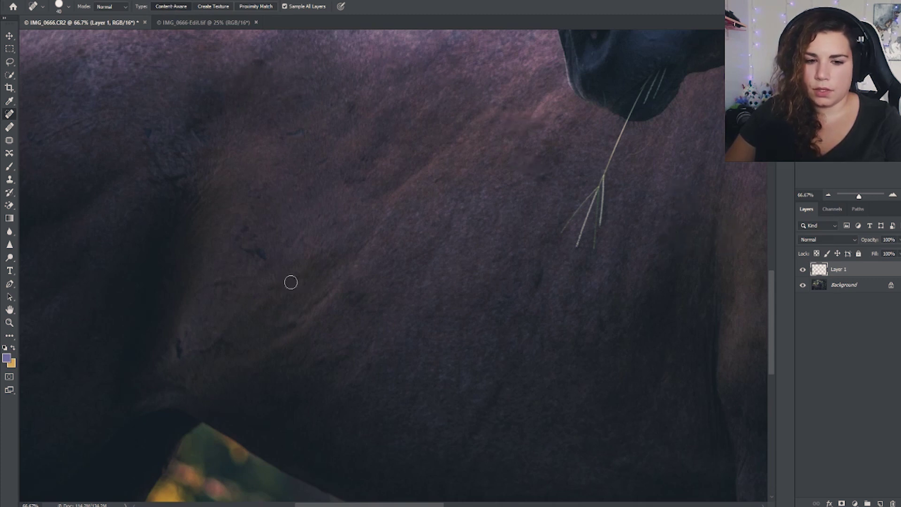
Step: Spot-heal the remaining small dark marks scattered across the horse's belly and flank
{"action": "left_click_drag", "start_coordinate": [347, 298], "coordinate": [366, 298]}
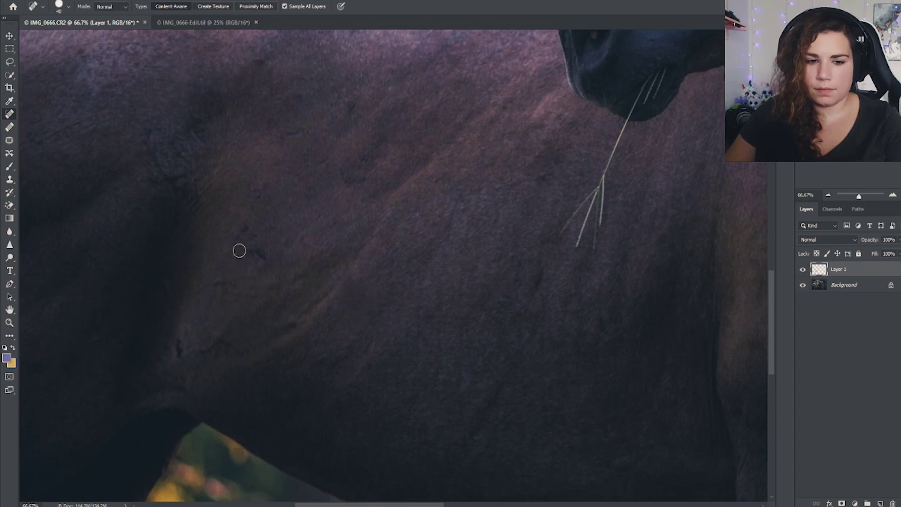
{"action": "mouse_move", "coordinate": [237, 249]}
{"action": "left_mouse_down"}
{"action": "mouse_move", "coordinate": [265, 253]}
{"action": "mouse_move", "coordinate": [247, 226]}
{"action": "left_mouse_up"}
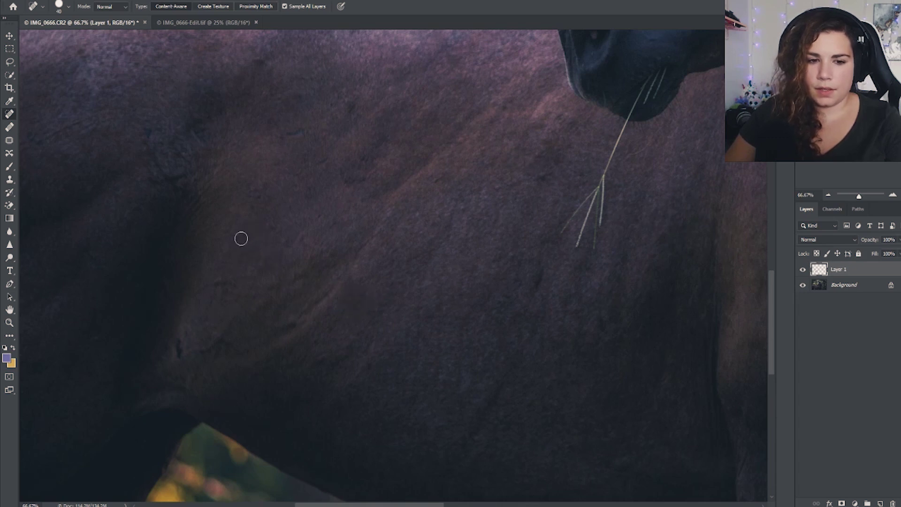
{"action": "left_click_drag", "start_coordinate": [347, 109], "coordinate": [348, 113]}
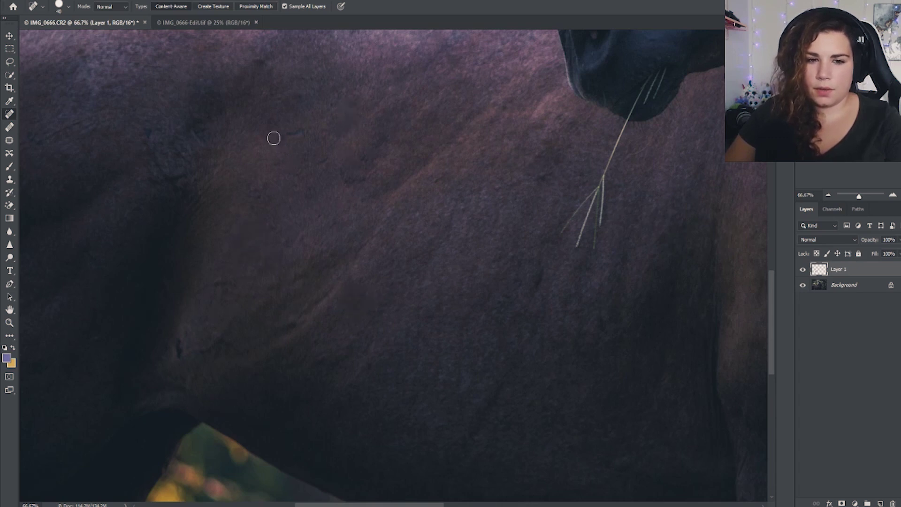
{"action": "left_click_drag", "start_coordinate": [279, 136], "coordinate": [305, 134]}
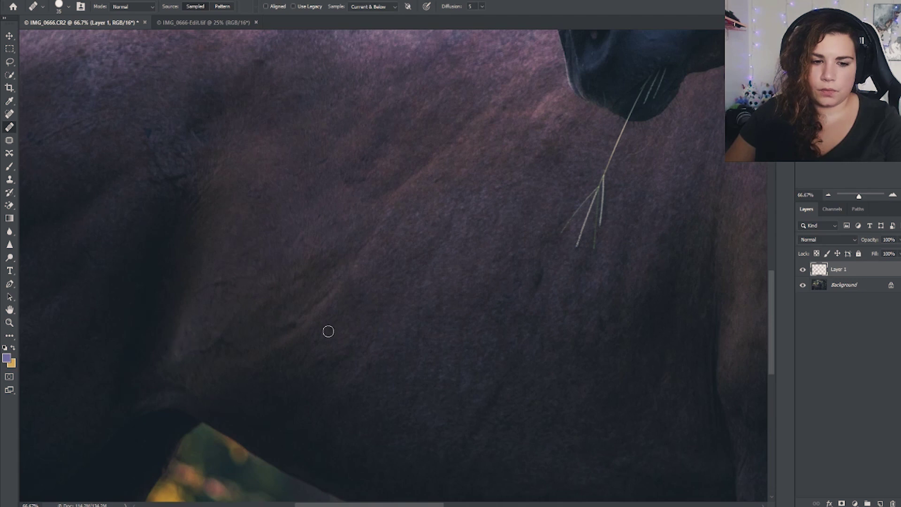
Step: Remove the small mark on the horse's side just below the back outline with the Healing Brush
{"action": "left_click_drag", "start_coordinate": [400, 135], "coordinate": [446, 208]}
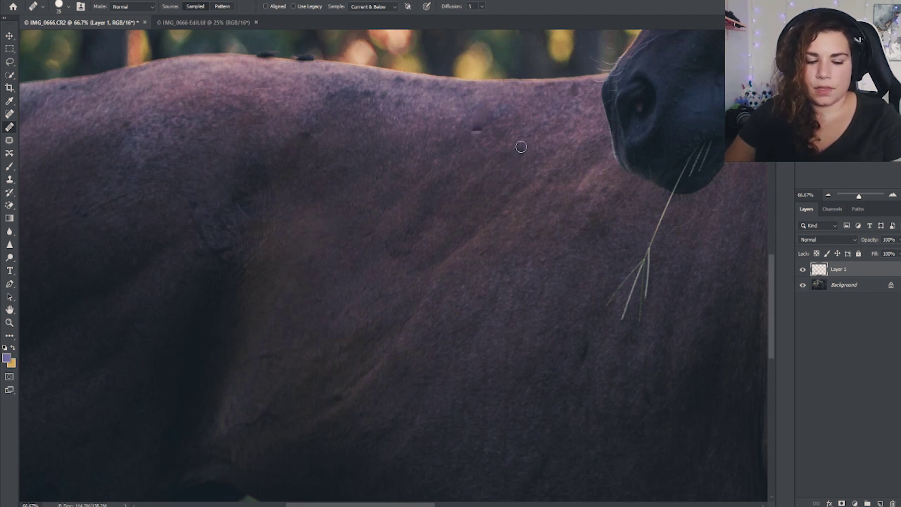
{"action": "key", "text": "x"}
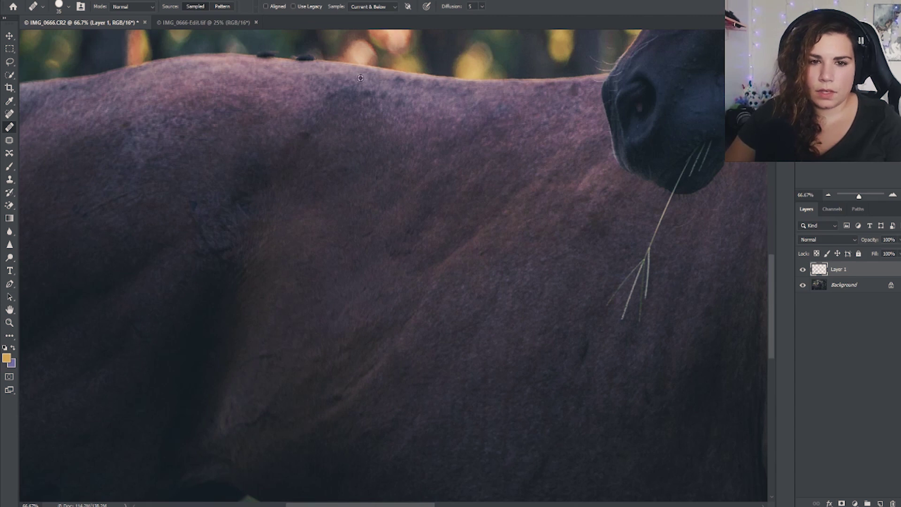
Step: Try to cover the left dark speck on the horse's back outline with the Healing Brush
{"action": "left_click", "coordinate": [893, 196]}
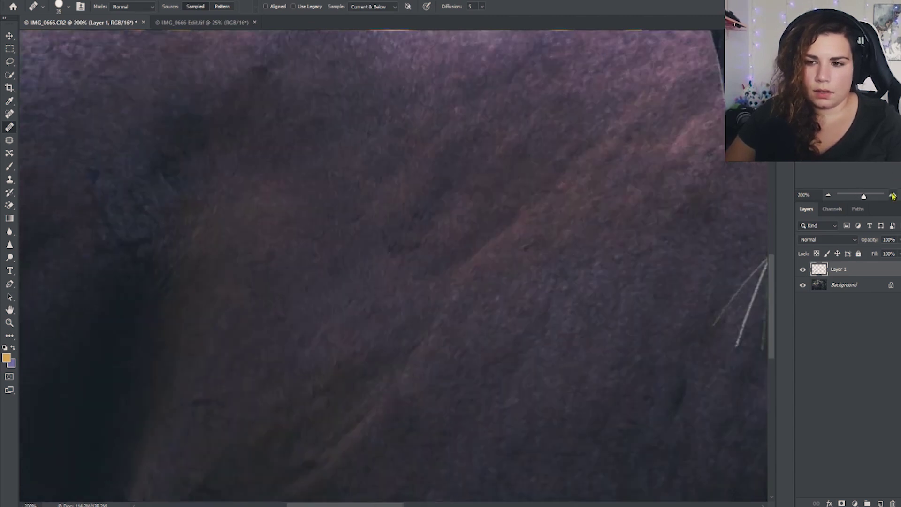
{"action": "left_click", "coordinate": [893, 196]}
{"action": "scroll", "coordinate": [393, 265], "scroll_direction": "up", "scroll_amount": 10}
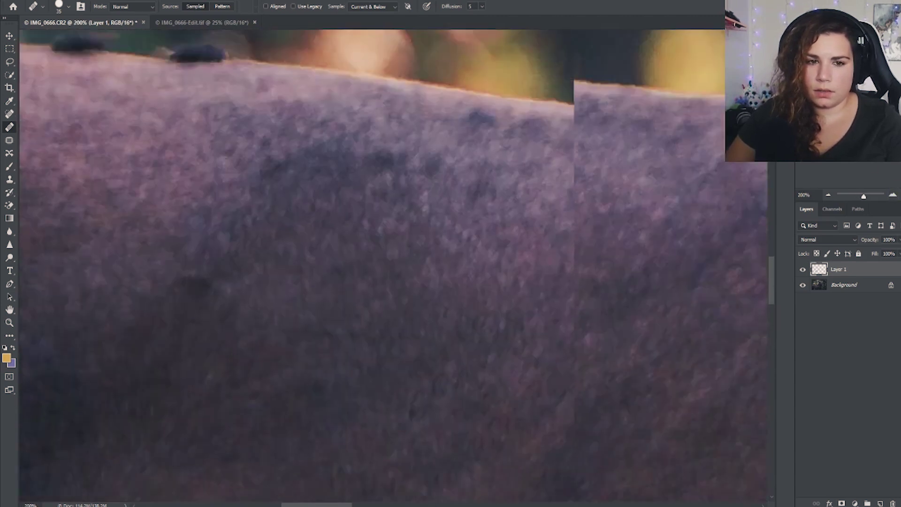
{"action": "scroll", "coordinate": [394, 265], "scroll_direction": "left", "scroll_amount": 6}
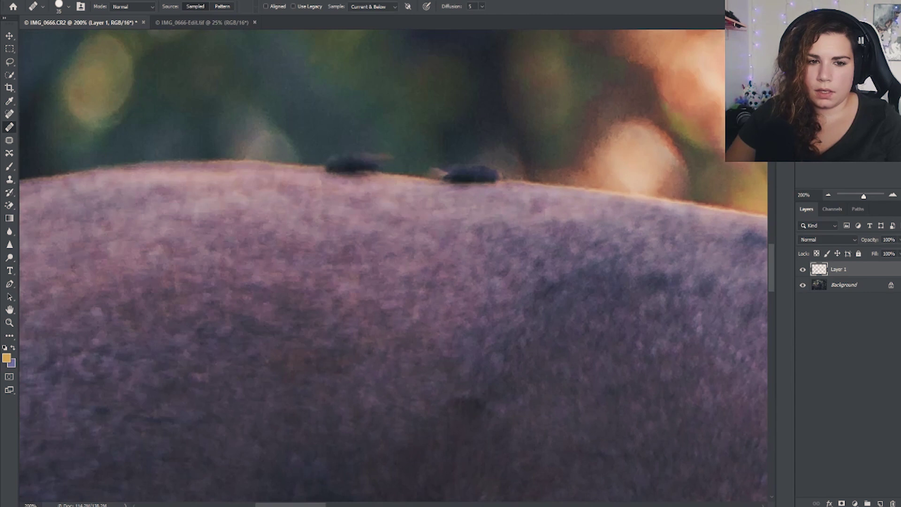
{"action": "left_click", "coordinate": [385, 169], "text": "alt"}
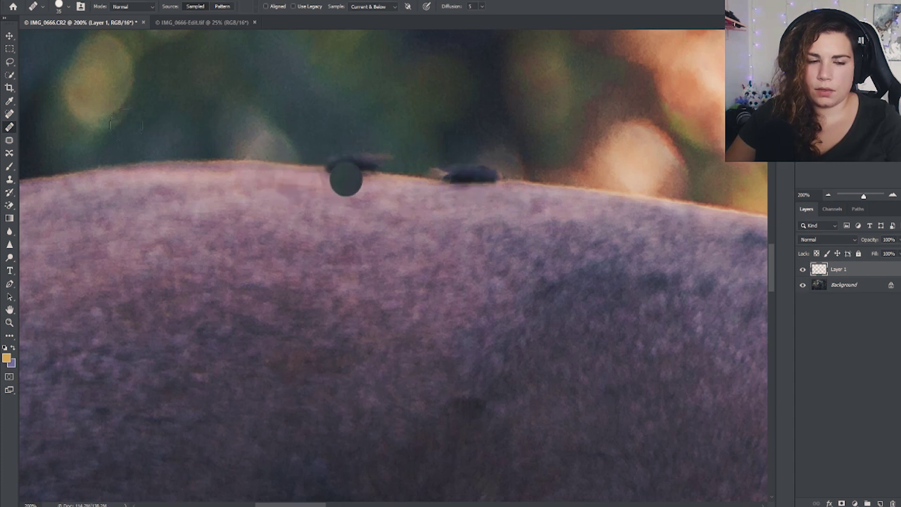
Step: Try removing both dark specks along the back outline with one Spot Healing Brush stroke, and undo it
{"action": "left_click", "coordinate": [9, 114]}
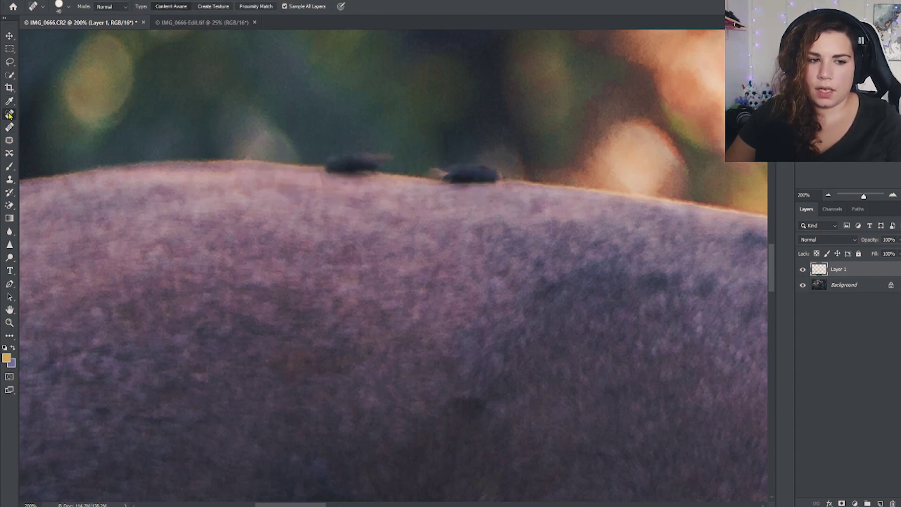
{"action": "left_click_drag", "start_coordinate": [296, 153], "coordinate": [500, 170]}
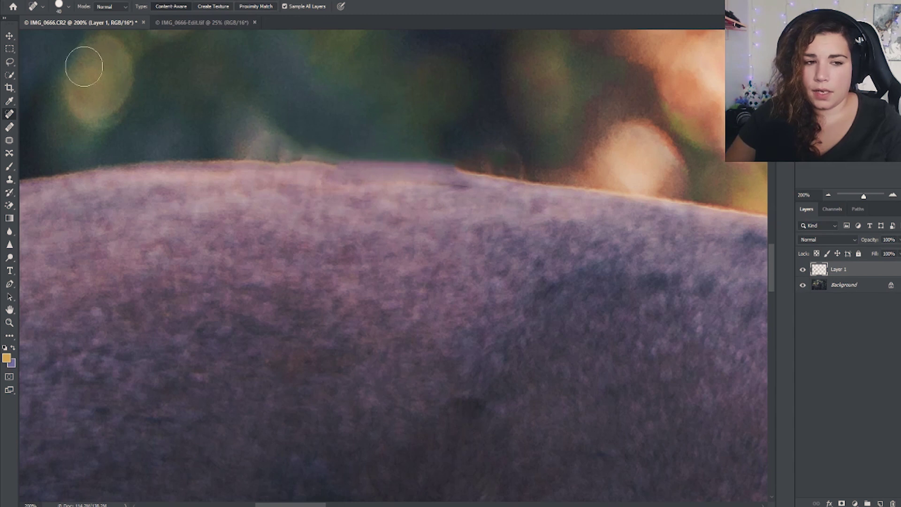
{"action": "key", "text": "ctrl+z"}
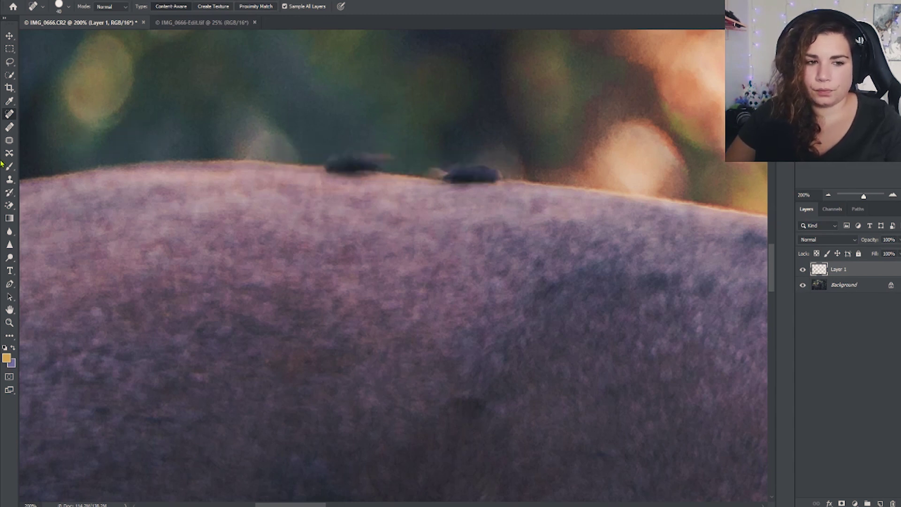
Step: Try to heal the left back speck with the Healing Brush, sampling the blurred background above it
{"action": "left_click", "coordinate": [12, 129]}
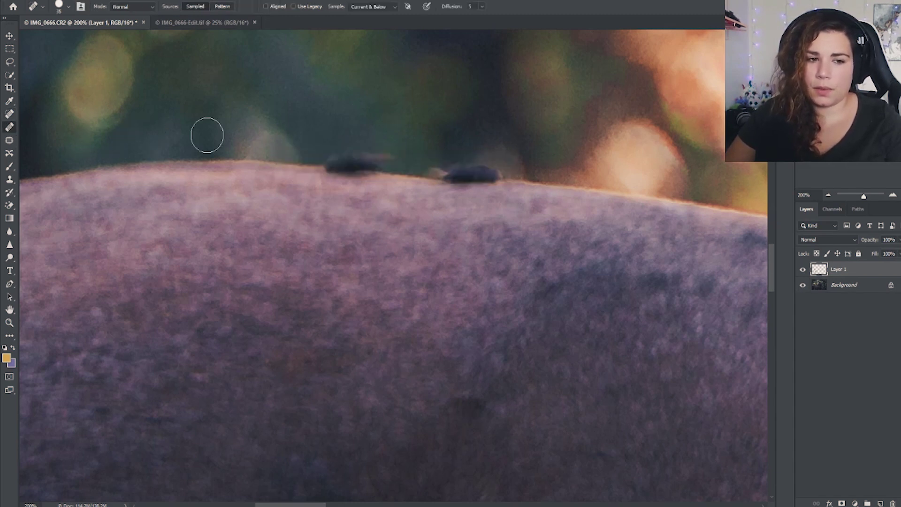
{"action": "left_click", "coordinate": [334, 129], "text": "alt"}
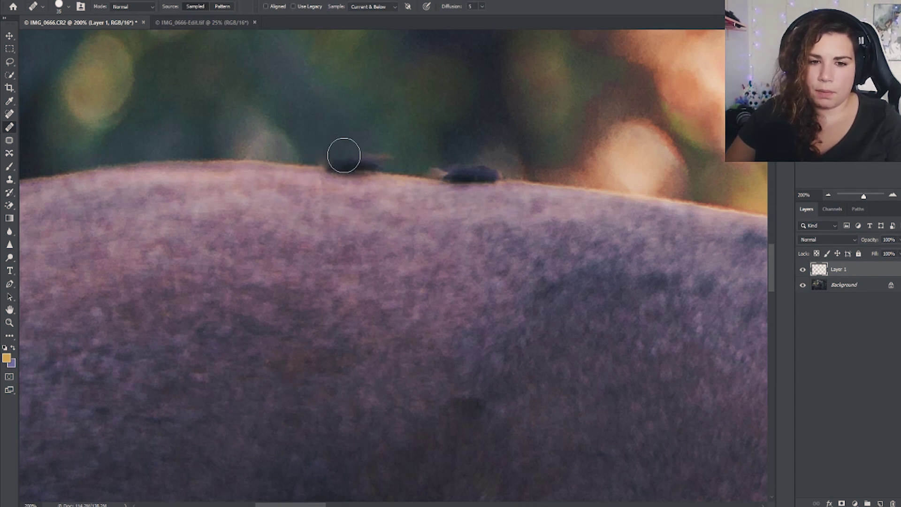
{"action": "left_click_drag", "start_coordinate": [344, 155], "coordinate": [380, 154]}
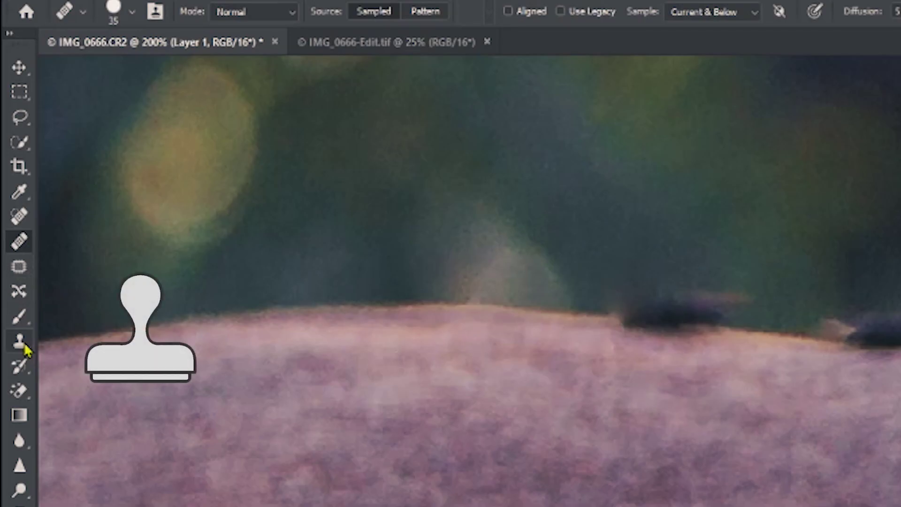
Step: Cover the left dark speck on the horse's back outline with the Clone Stamp, redoing strokes that misalign the edge
{"action": "left_click", "coordinate": [21, 343]}
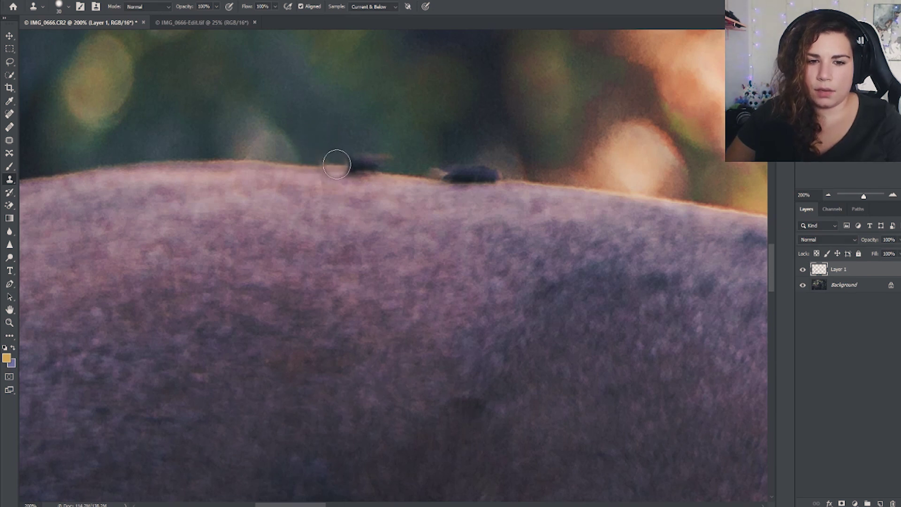
{"action": "left_click_drag", "start_coordinate": [336, 164], "coordinate": [375, 169]}
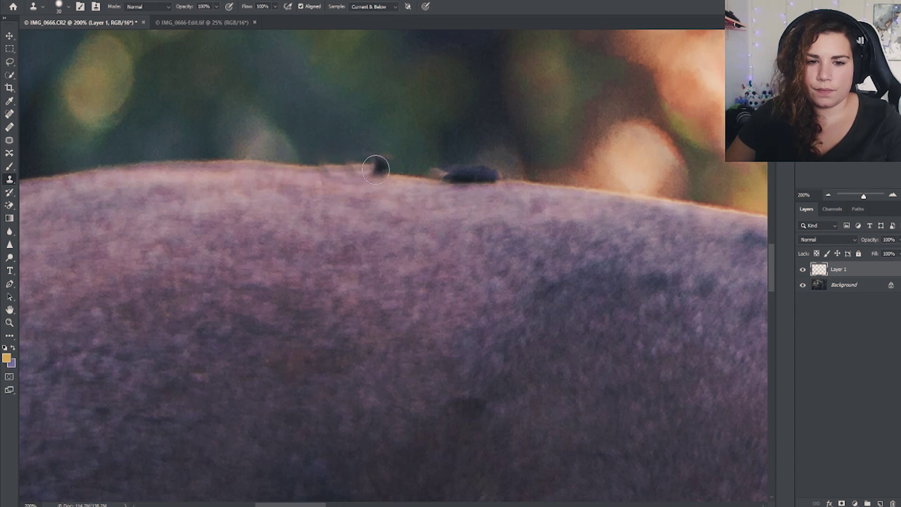
{"action": "key", "text": "ctrl+z"}
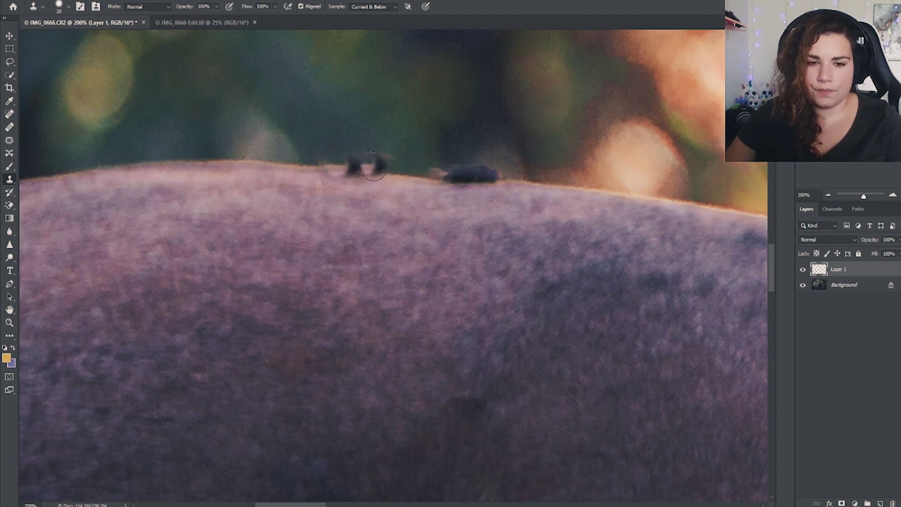
{"action": "mouse_move", "coordinate": [373, 166]}
{"action": "left_mouse_down"}
{"action": "mouse_move", "coordinate": [354, 173]}
{"action": "mouse_move", "coordinate": [357, 166]}
{"action": "mouse_move", "coordinate": [383, 172]}
{"action": "left_mouse_up"}
{"action": "key", "text": "ctrl+z"}
{"action": "left_click", "coordinate": [324, 171], "text": "alt"}
{"action": "key", "text": "ctrl+z"}
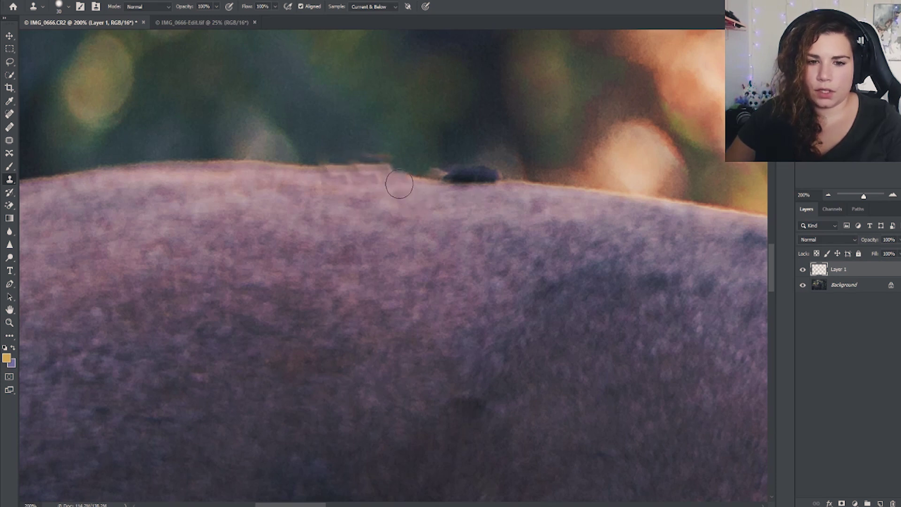
{"action": "left_click", "coordinate": [418, 178]}
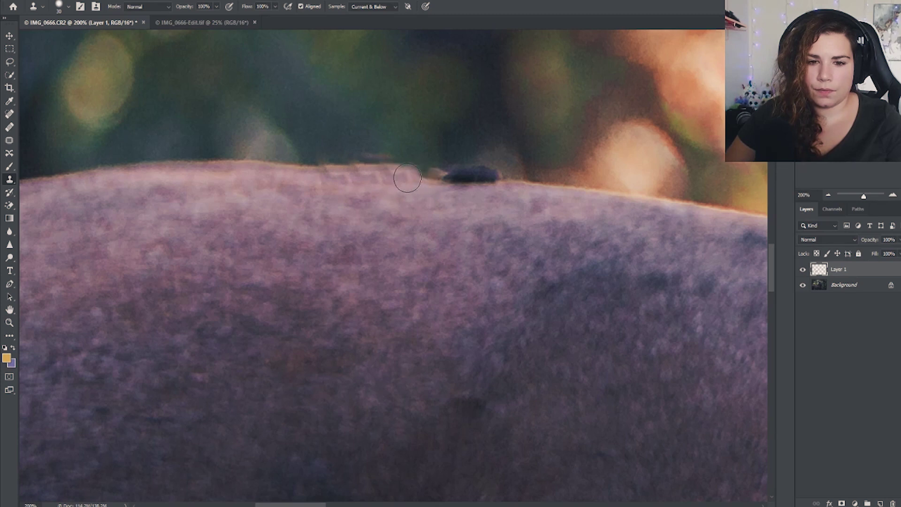
{"action": "key", "text": "ctrl+z"}
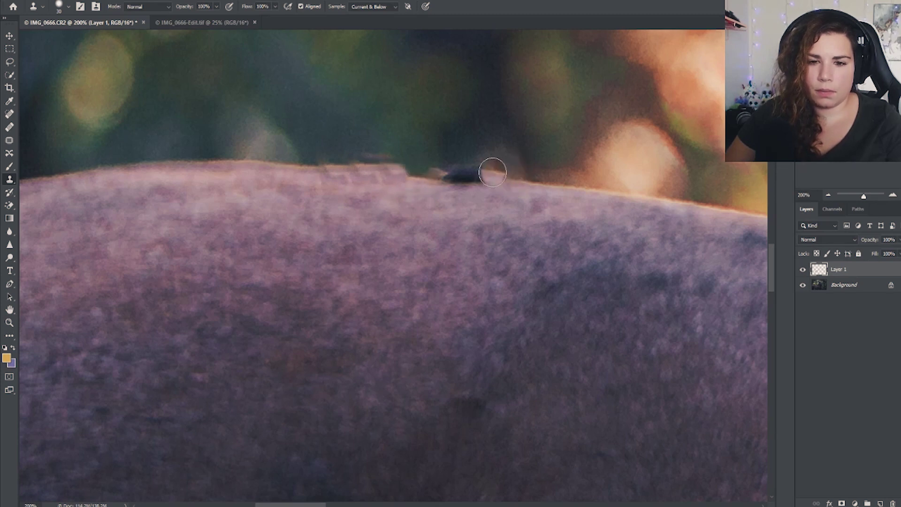
Step: Clone coat and back edge over the right dark speck and the gap between it and the repaired left patch
{"action": "left_click", "coordinate": [491, 175]}
{"action": "left_click_drag", "start_coordinate": [472, 174], "coordinate": [459, 178]}
{"action": "left_click", "coordinate": [458, 177]}
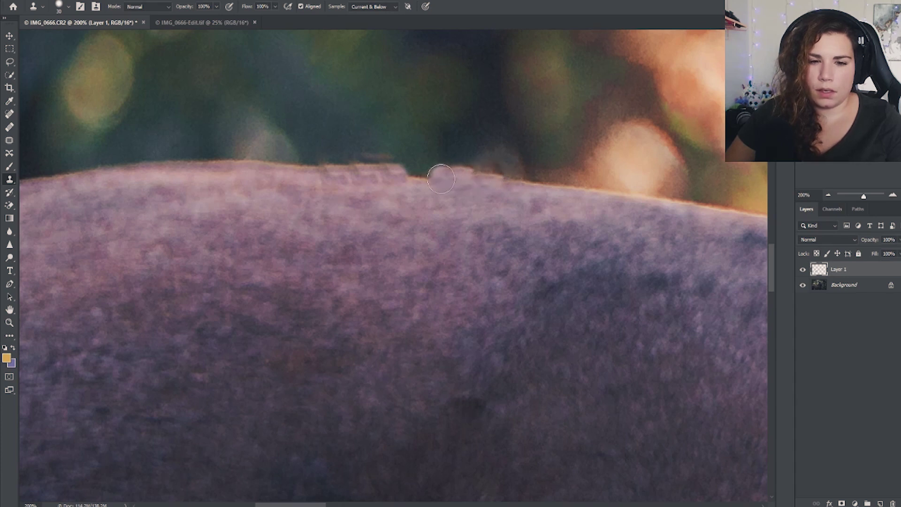
{"action": "left_click", "coordinate": [431, 178]}
{"action": "left_click_drag", "start_coordinate": [426, 177], "coordinate": [413, 175]}
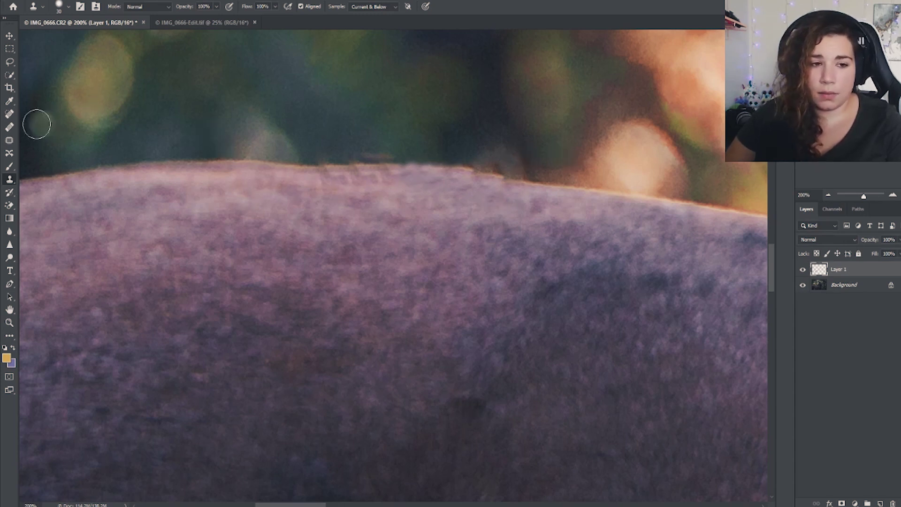
Step: Smooth the left end of the cloned patch on the back outline with the Spot Healing Brush at size 10
{"action": "left_click", "coordinate": [9, 115]}
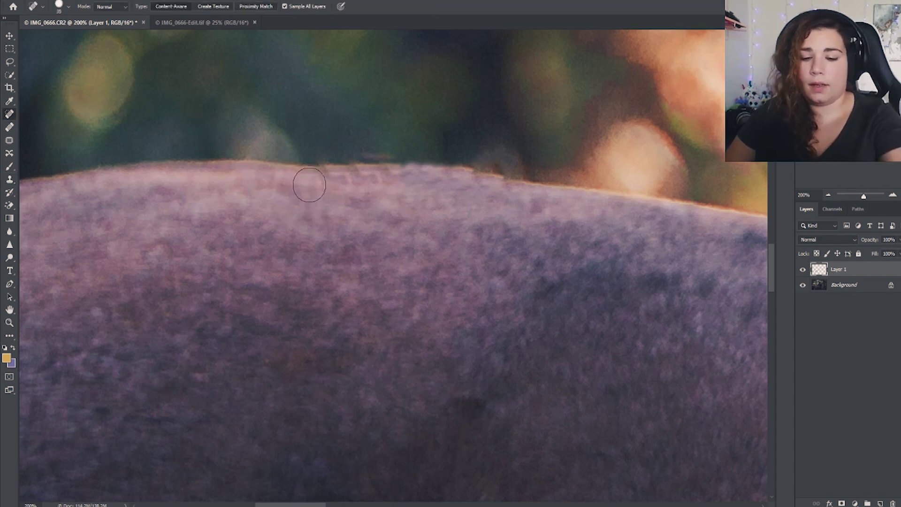
{"action": "key", "text": "bracketleft"}
{"action": "key", "text": "bracketleft"}
{"action": "key", "text": "bracketleft"}
{"action": "mouse_move", "coordinate": [317, 176]}
{"action": "left_mouse_down"}
{"action": "mouse_move", "coordinate": [371, 173]}
{"action": "mouse_move", "coordinate": [307, 176]}
{"action": "mouse_move", "coordinate": [341, 171]}
{"action": "mouse_move", "coordinate": [318, 168]}
{"action": "left_mouse_up"}
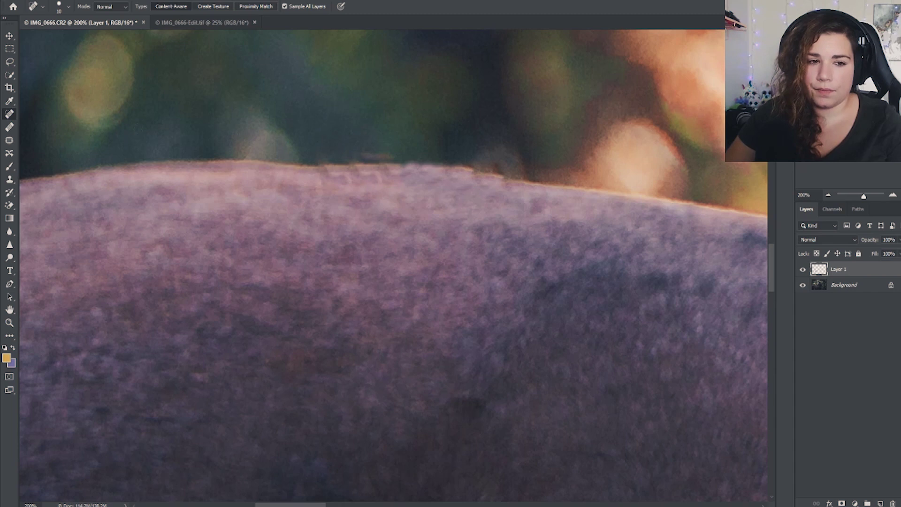
Step: Blend the repeated clone marks just below the back outline using the Healing Brush with a much smaller brush
{"action": "left_click", "coordinate": [6, 129]}
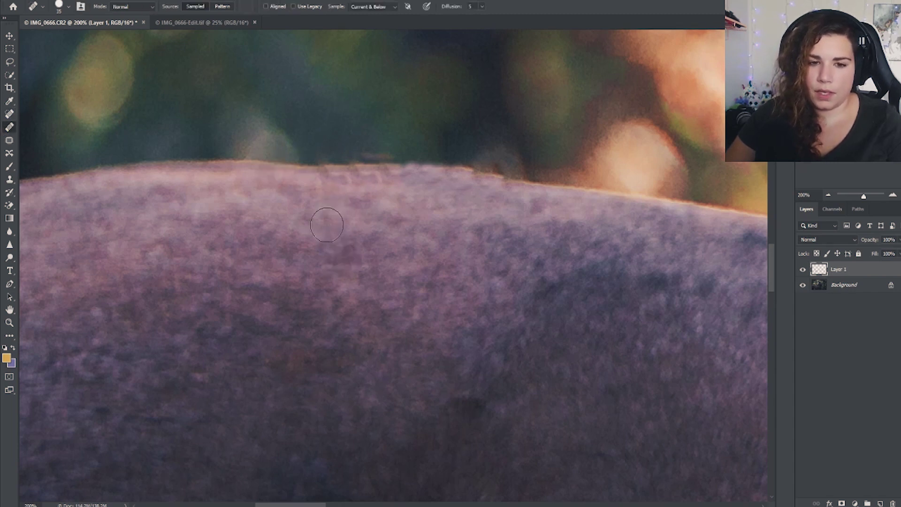
{"action": "key", "text": "bracketleft"}
{"action": "key", "text": "bracketleft"}
{"action": "key", "text": "bracketleft"}
{"action": "key", "text": "bracketleft"}
{"action": "key", "text": "bracketleft"}
{"action": "key", "text": "bracketleft"}
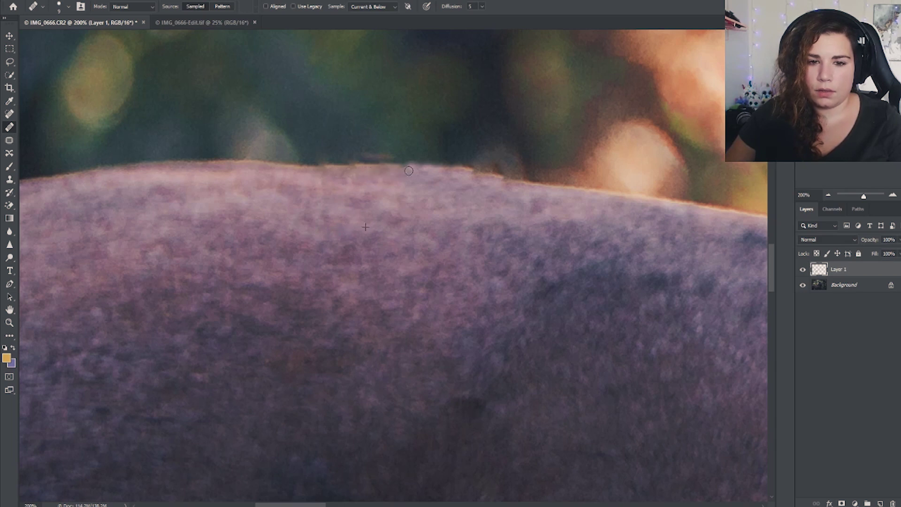
Step: Try to cover the dark smudge above the cloned outline by stamping back edge over it, and undo the strokes
{"action": "left_click", "coordinate": [9, 179]}
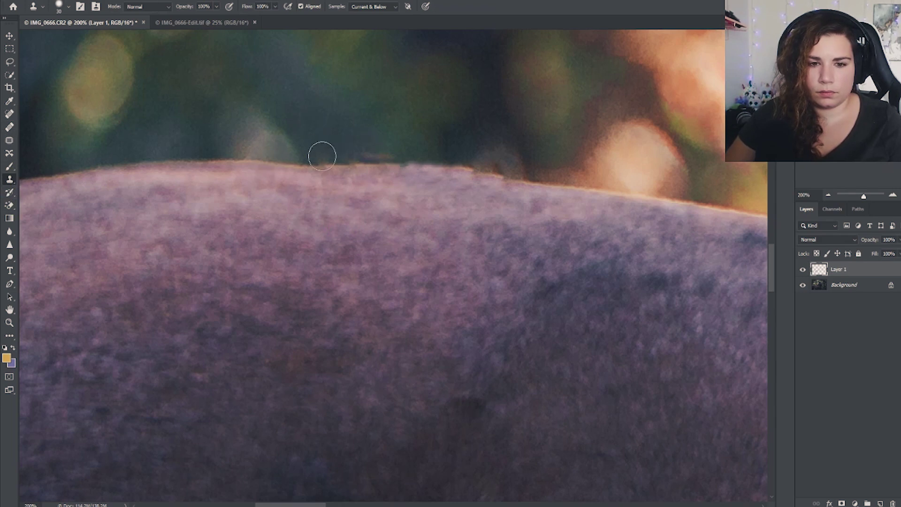
{"action": "left_click", "coordinate": [423, 163], "text": "alt"}
{"action": "left_click", "coordinate": [377, 156]}
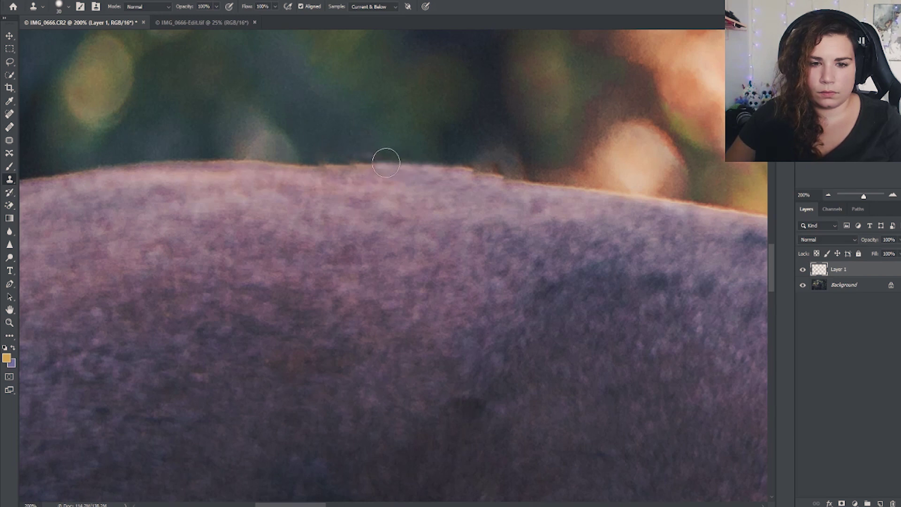
{"action": "left_click_drag", "start_coordinate": [369, 160], "coordinate": [366, 161]}
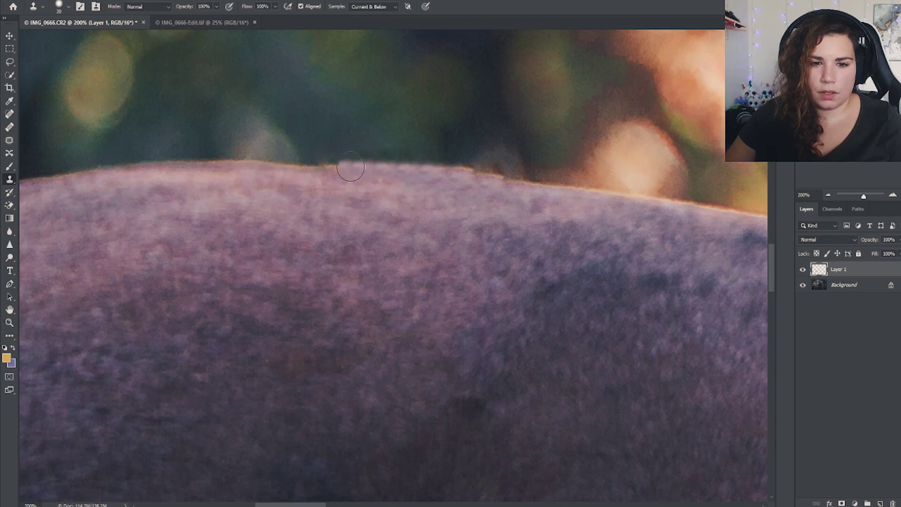
{"action": "key", "text": "ctrl+z"}
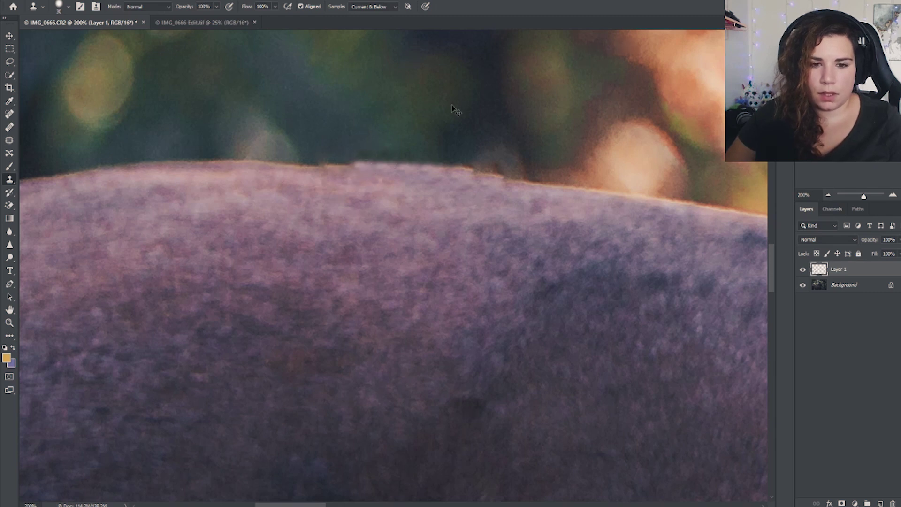
{"action": "key", "text": "ctrl+z"}
{"action": "key", "text": "ctrl+z"}
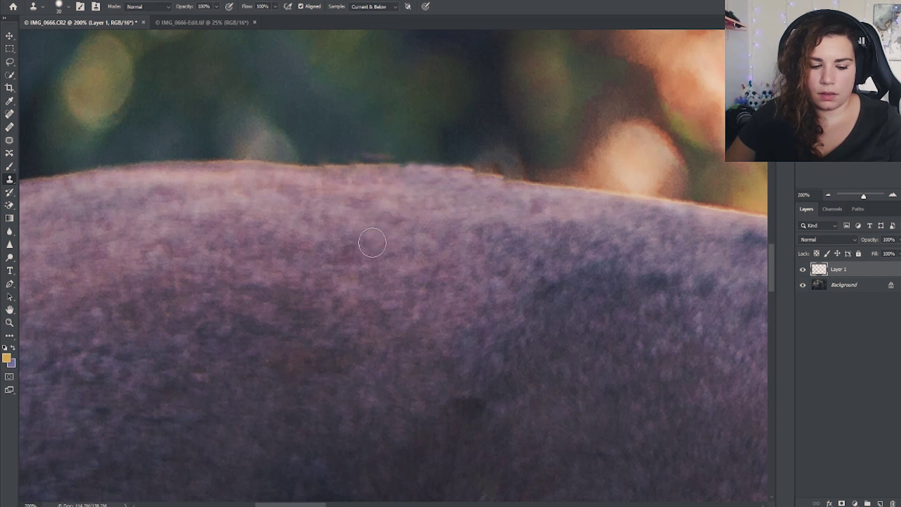
Step: Clone blurred background over the dark smudge above the left part of the repaired outline
{"action": "left_click", "coordinate": [379, 170]}
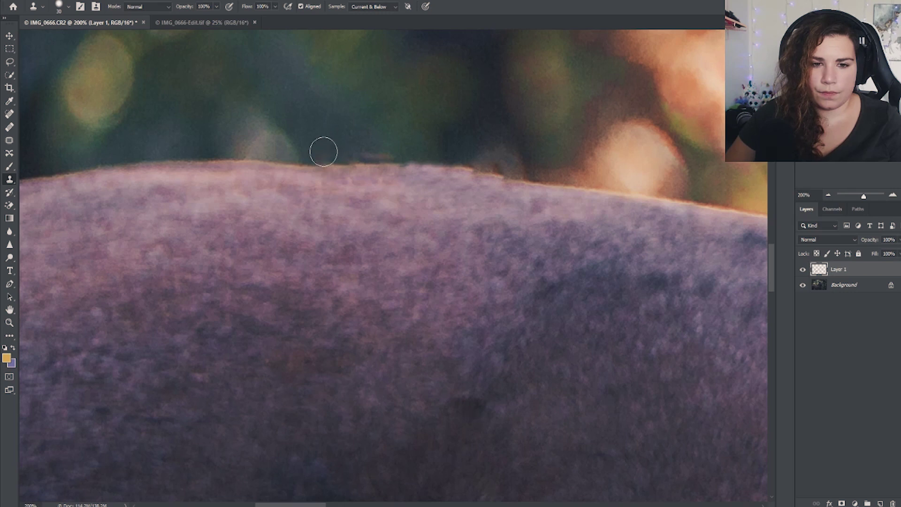
{"action": "left_click", "coordinate": [375, 136], "text": "alt"}
{"action": "left_click_drag", "start_coordinate": [364, 146], "coordinate": [383, 149]}
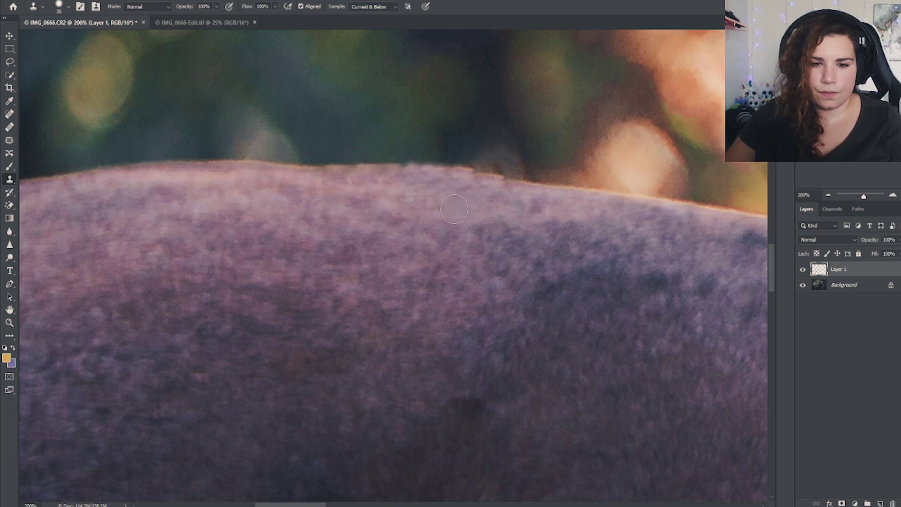
{"action": "left_click", "coordinate": [428, 178], "text": "alt"}
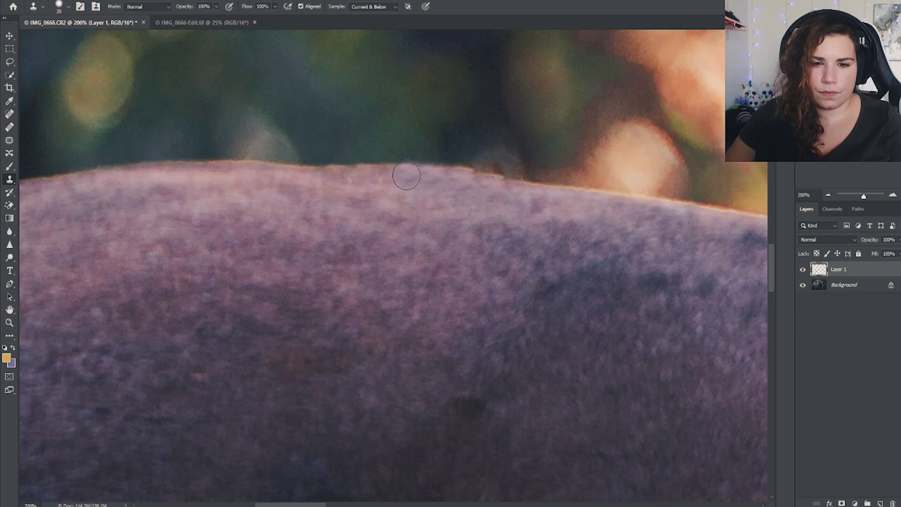
{"action": "left_click", "coordinate": [227, 153]}
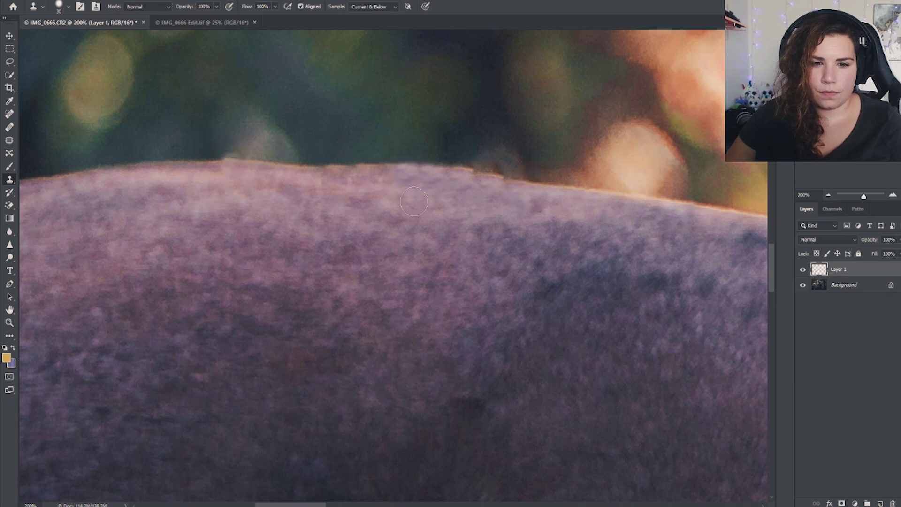
Step: Clone dark background over the smudge above the right end of the repaired outline, undoing the stamp that notches the back
{"action": "left_click", "coordinate": [828, 195]}
{"action": "left_click", "coordinate": [827, 195]}
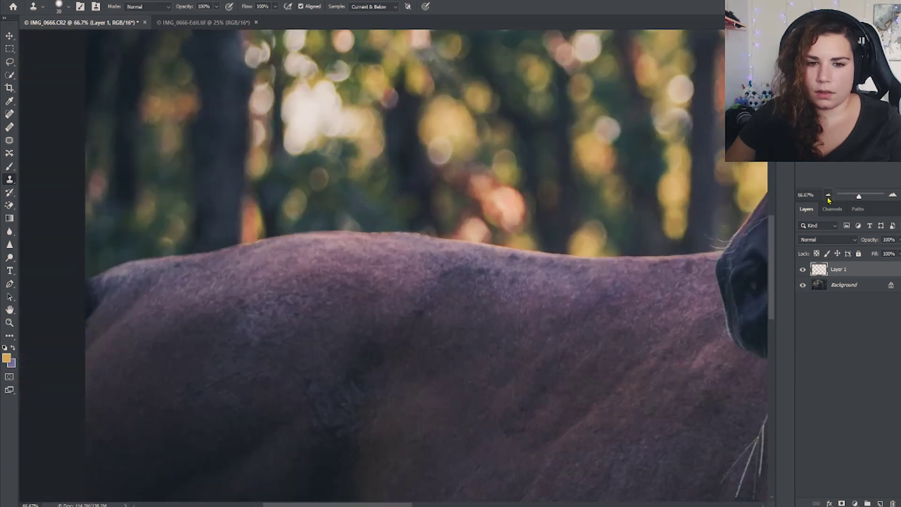
{"action": "left_click", "coordinate": [828, 196]}
{"action": "left_click", "coordinate": [827, 196]}
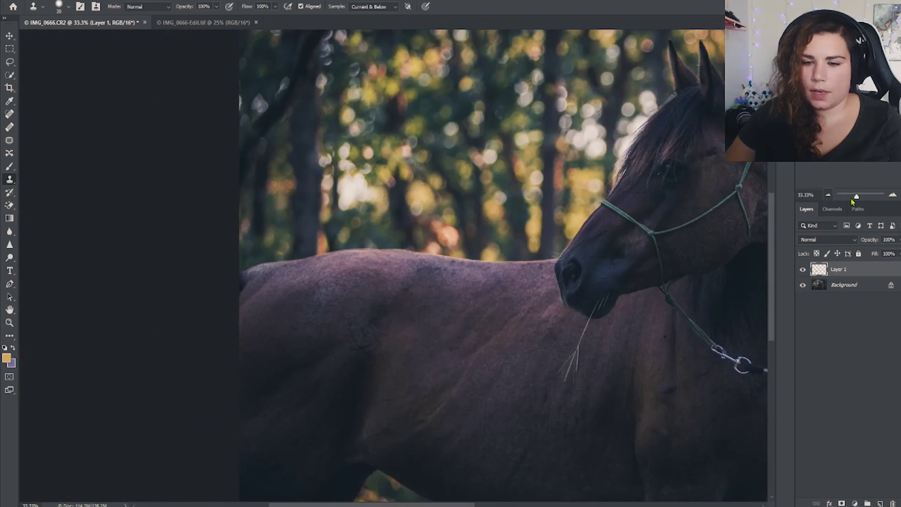
{"action": "left_click", "coordinate": [893, 195]}
{"action": "left_click", "coordinate": [892, 195]}
{"action": "left_click", "coordinate": [892, 195]}
{"action": "left_click", "coordinate": [892, 195]}
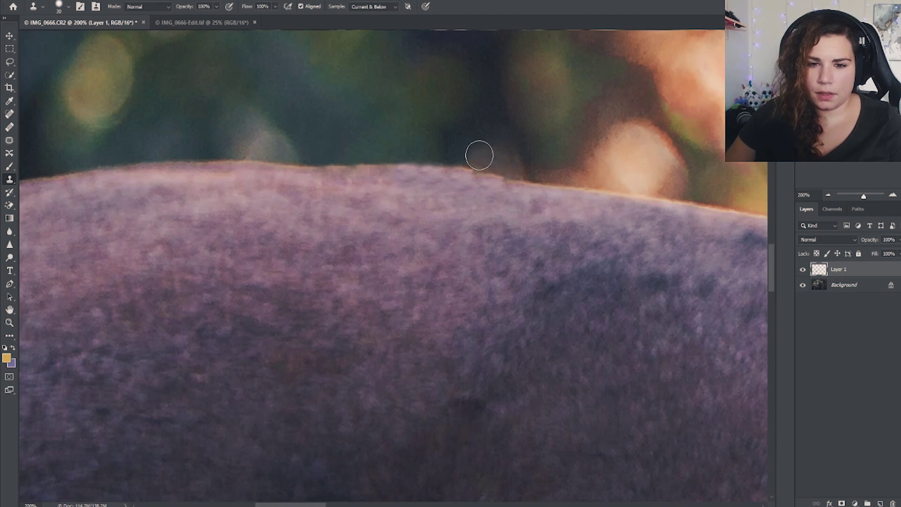
{"action": "mouse_move", "coordinate": [495, 162]}
{"action": "left_mouse_down"}
{"action": "mouse_move", "coordinate": [479, 142]}
{"action": "mouse_move", "coordinate": [448, 135]}
{"action": "mouse_move", "coordinate": [473, 157]}
{"action": "left_mouse_up"}
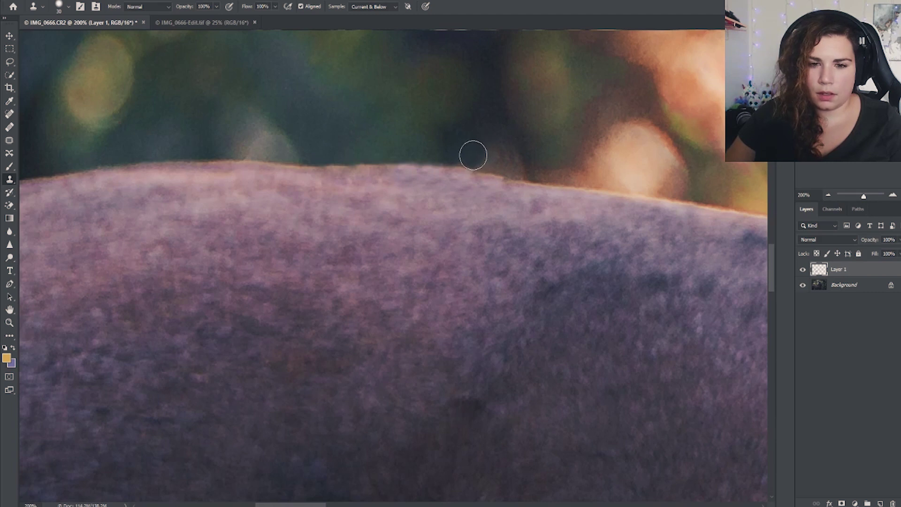
{"action": "left_click", "coordinate": [422, 160]}
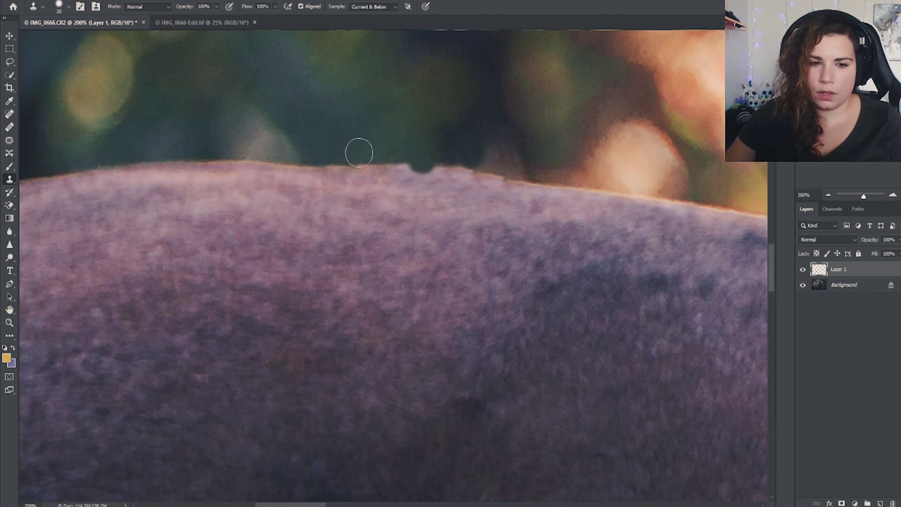
{"action": "key", "text": "ctrl+shift+z"}
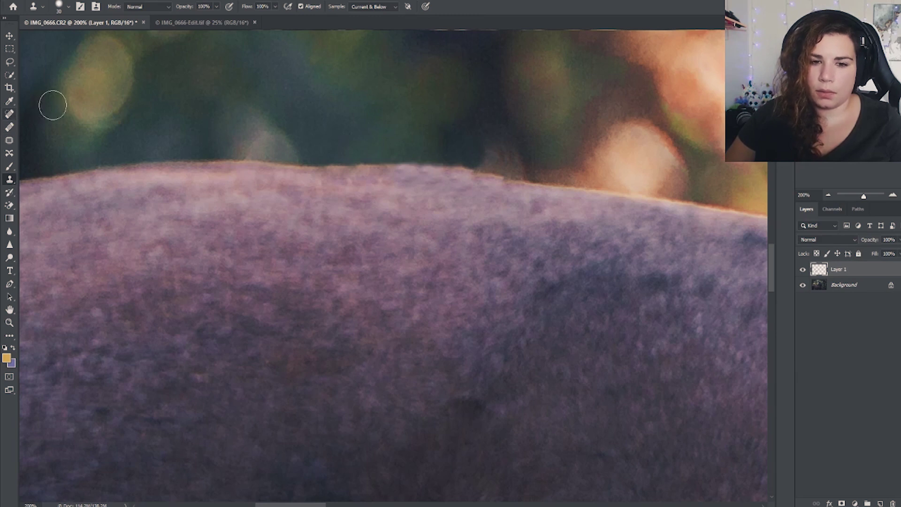
Step: Touch up the background above the outline's right end with the Clone Stamp, and set the Spot Healing Brush to size 25
{"action": "left_click", "coordinate": [9, 116]}
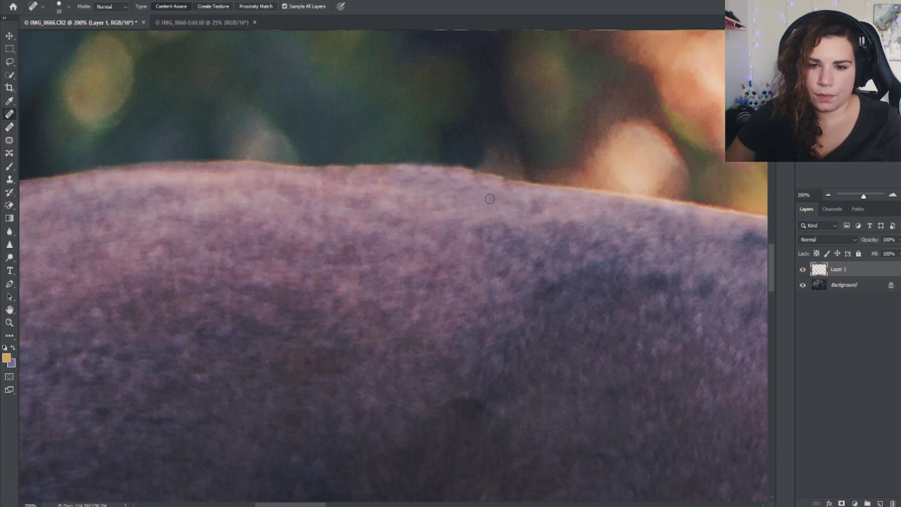
{"action": "left_click", "coordinate": [10, 179]}
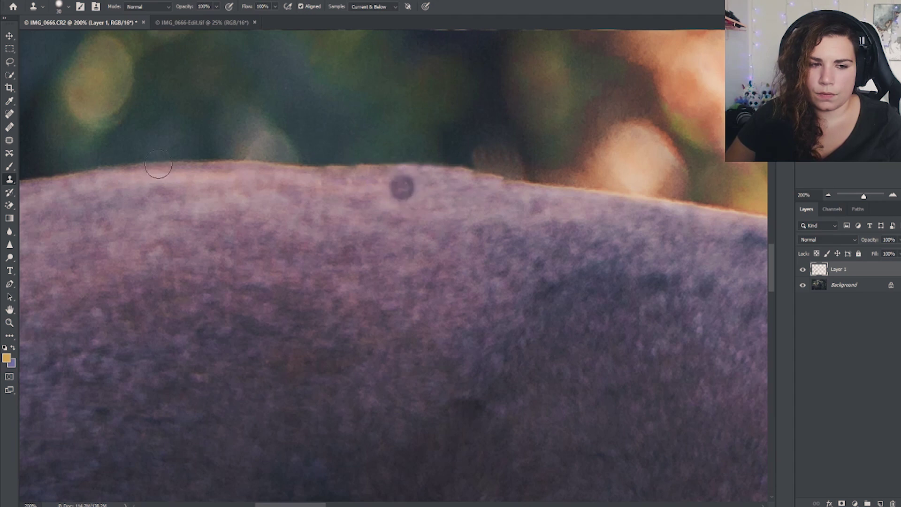
{"action": "left_click", "coordinate": [9, 114]}
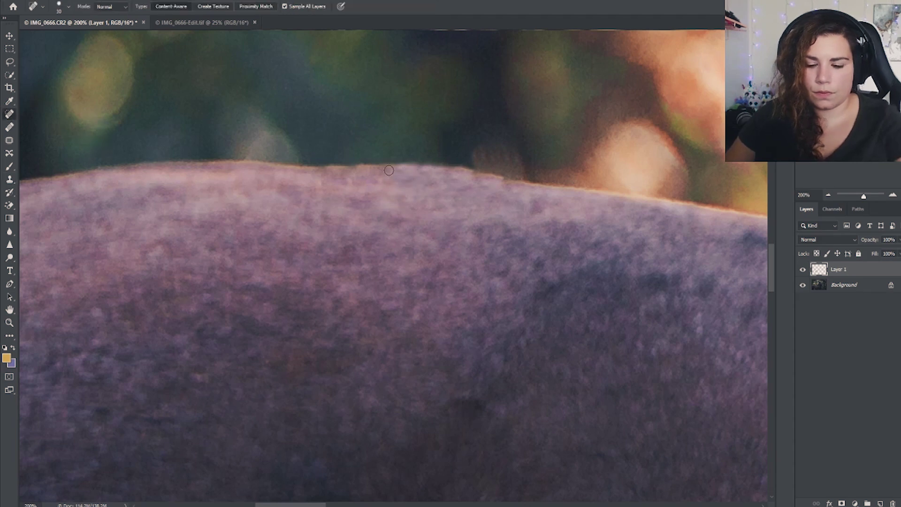
{"action": "key", "text": "bracketright"}
{"action": "key", "text": "bracketright"}
{"action": "key", "text": "bracketright"}
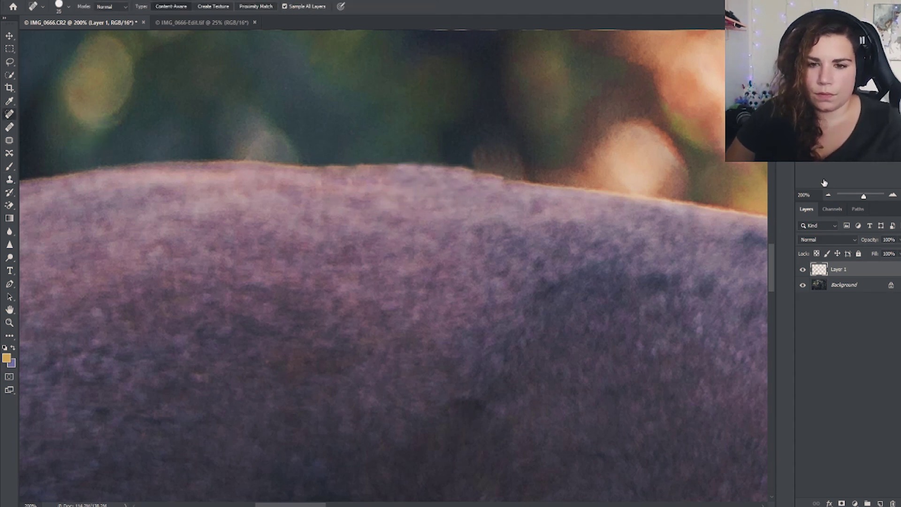
Step: Soften the faint background patch above the right end of the repaired outline with the Healing Brush at size 20
{"action": "left_click", "coordinate": [829, 197]}
{"action": "left_click", "coordinate": [828, 196]}
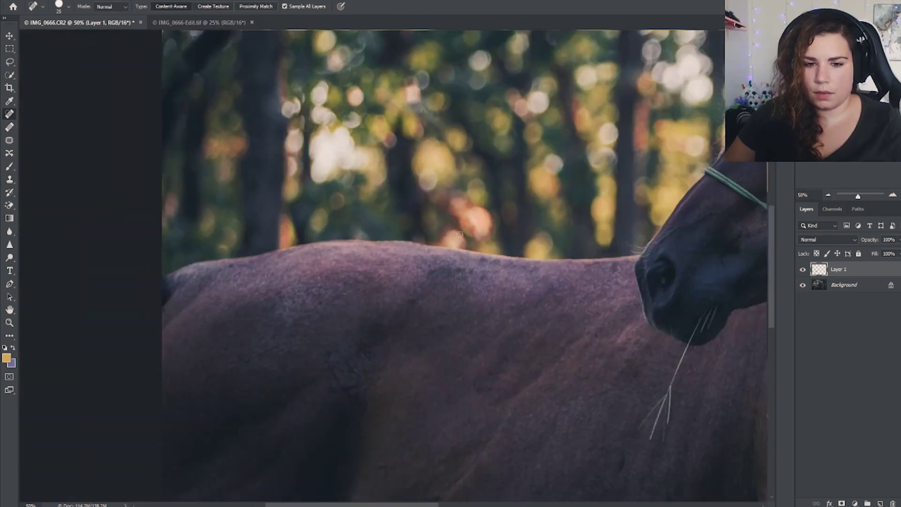
{"action": "left_click", "coordinate": [891, 196]}
{"action": "left_click", "coordinate": [891, 196]}
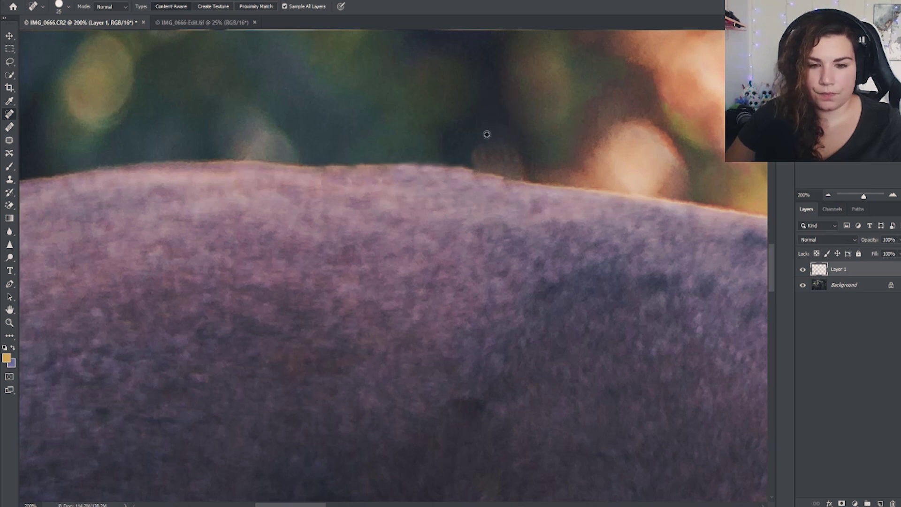
{"action": "key", "text": "shift+j"}
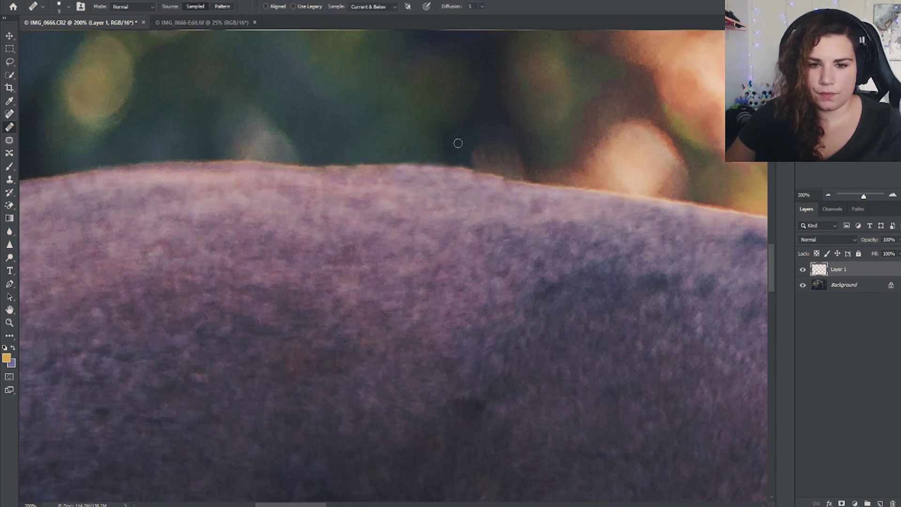
{"action": "key", "text": "bracketright"}
{"action": "key", "text": "bracketright"}
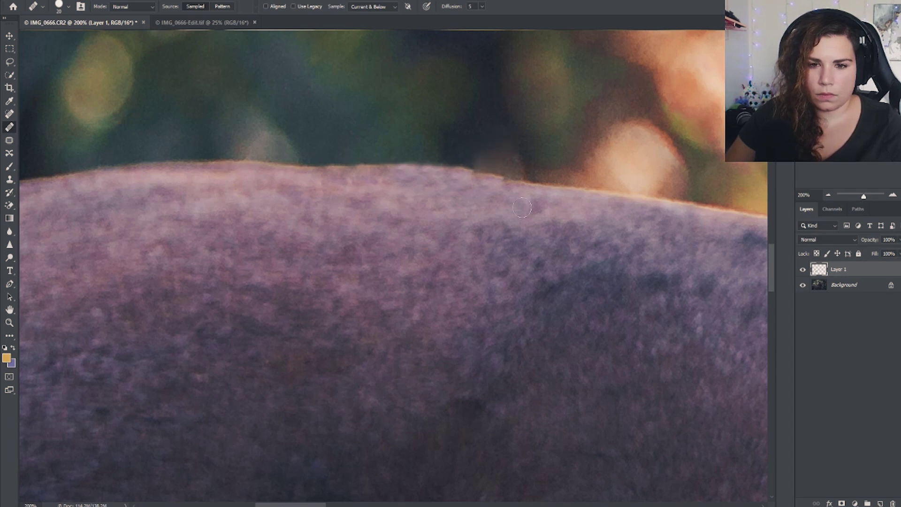
Step: Touch up the dark background beside the faint patch above the right end of the repaired back outline with the Clone Stamp
{"action": "scroll", "coordinate": [431, 132], "scroll_direction": "down", "scroll_amount": 1}
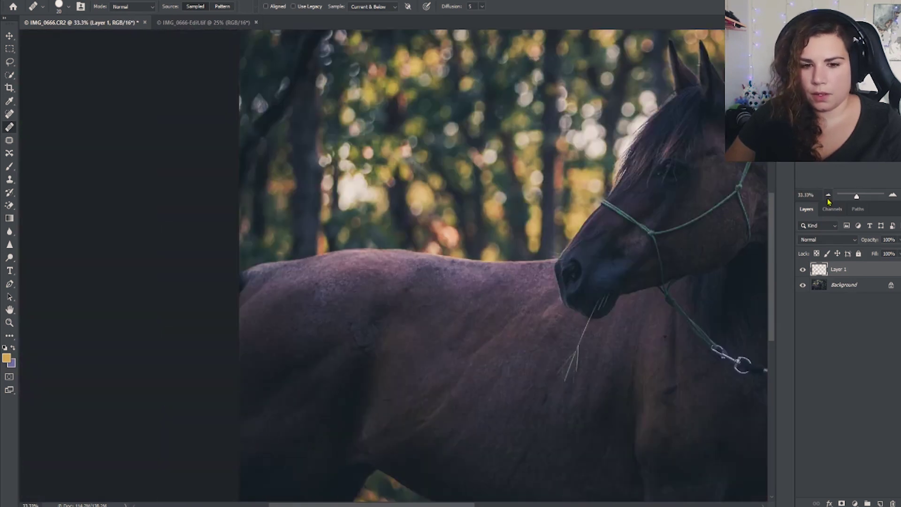
{"action": "left_click_drag", "start_coordinate": [860, 196], "coordinate": [851, 195]}
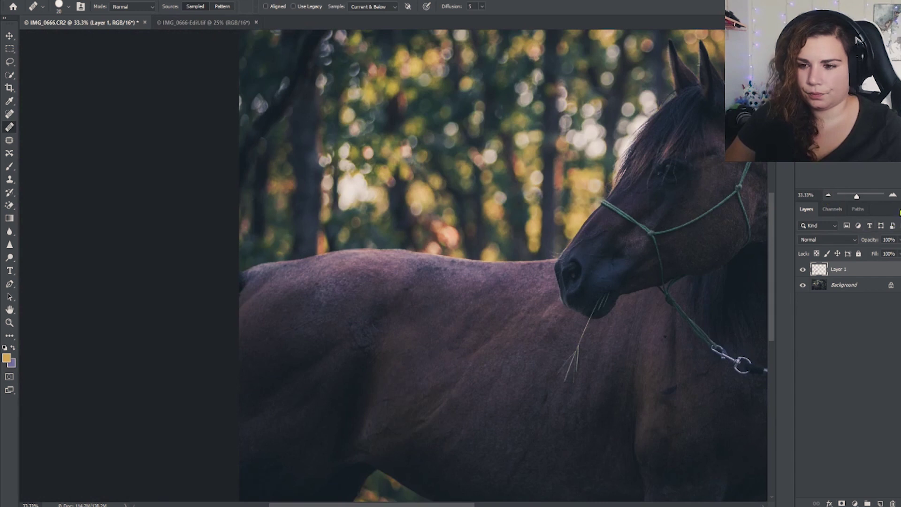
{"action": "left_click", "coordinate": [893, 196]}
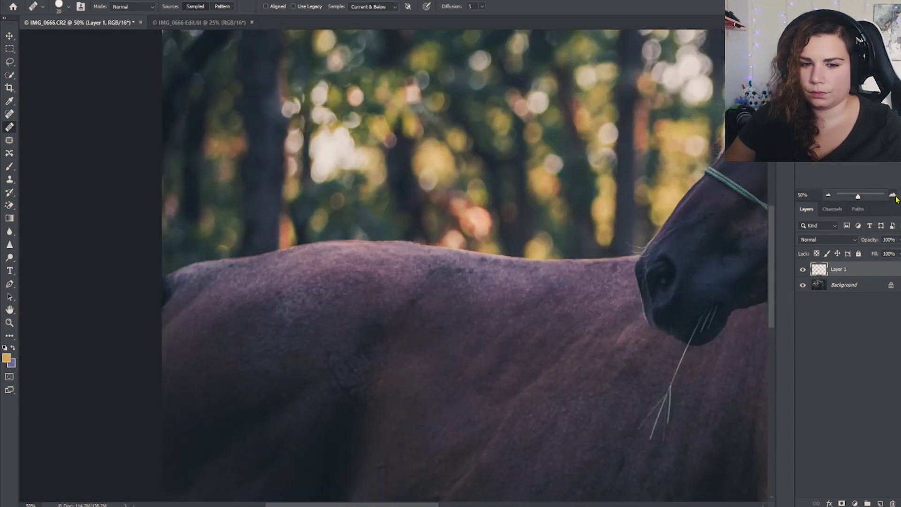
{"action": "left_click", "coordinate": [893, 197]}
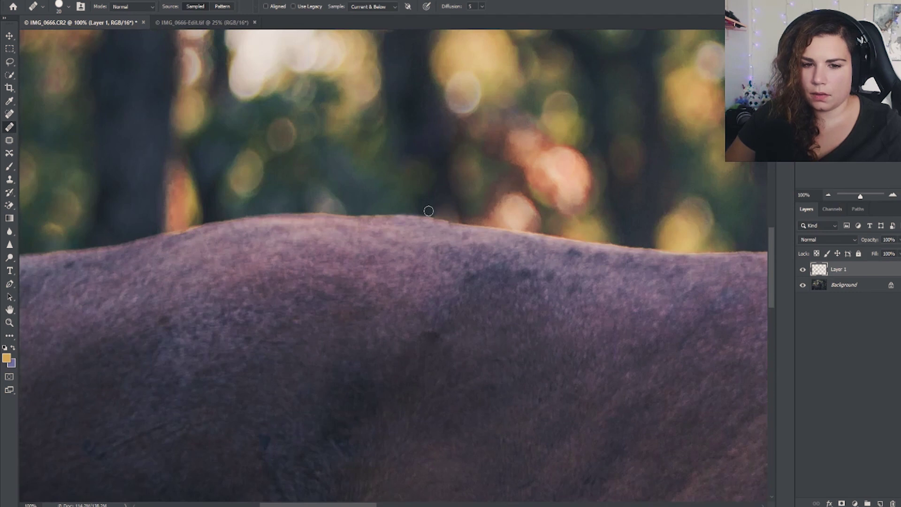
{"action": "left_click", "coordinate": [893, 196]}
{"action": "left_click", "coordinate": [893, 197]}
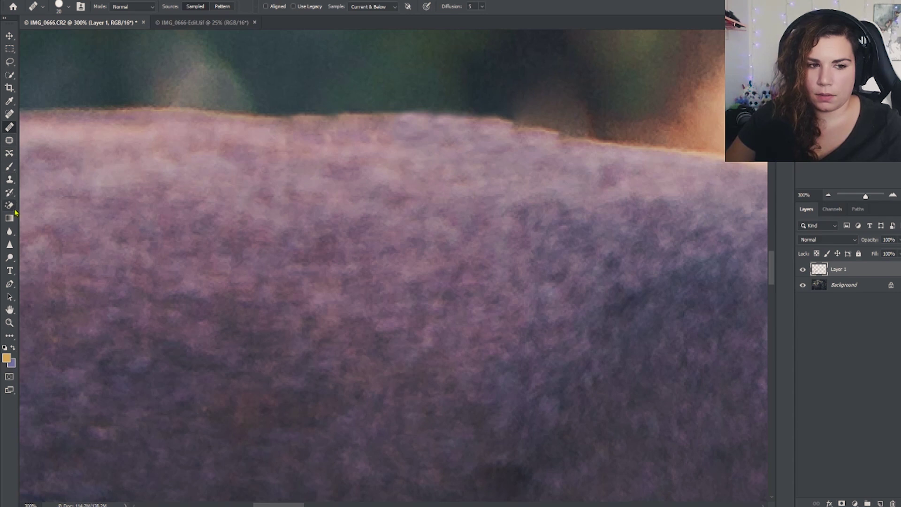
{"action": "left_click", "coordinate": [10, 180]}
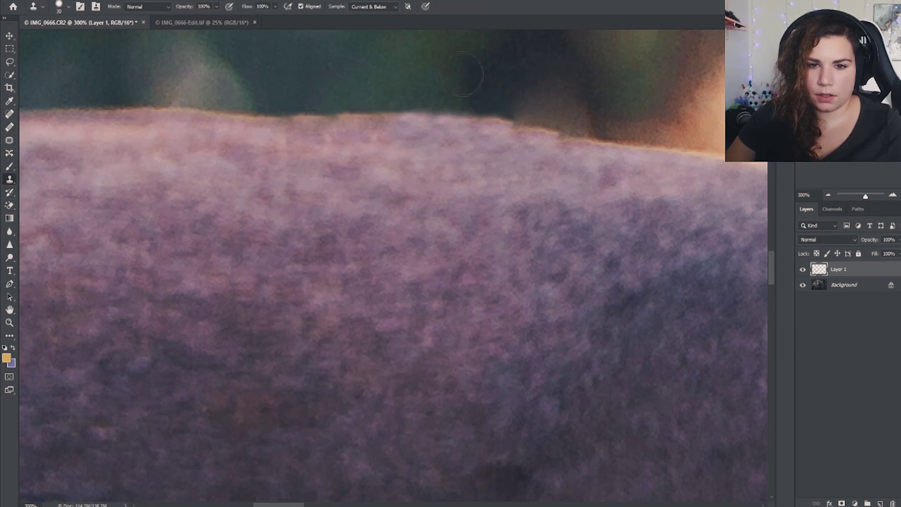
{"action": "left_click", "coordinate": [499, 92], "text": "alt"}
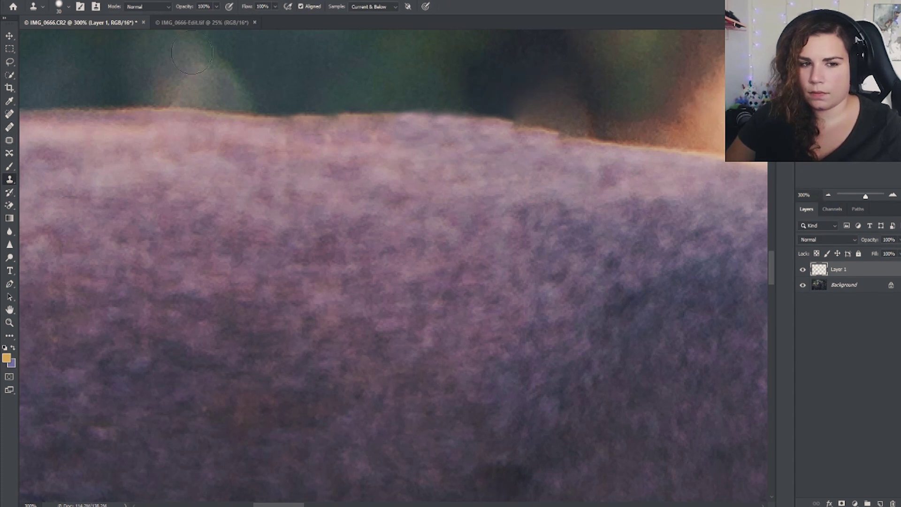
Step: Check the repaired back outline in the wider picture, and examine the green rope halter on the horse's face
{"action": "left_click", "coordinate": [828, 195]}
{"action": "left_click", "coordinate": [828, 195]}
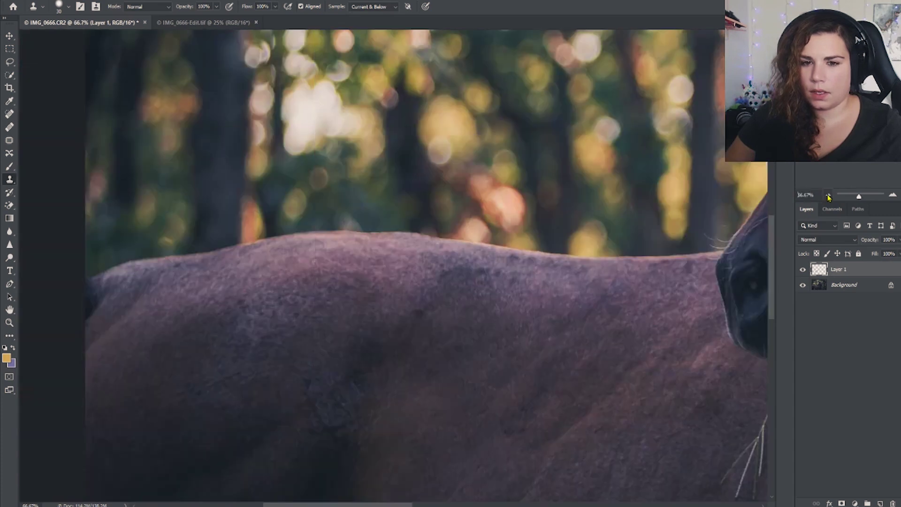
{"action": "left_click", "coordinate": [828, 195]}
{"action": "left_click", "coordinate": [828, 195]}
{"action": "left_click", "coordinate": [828, 195]}
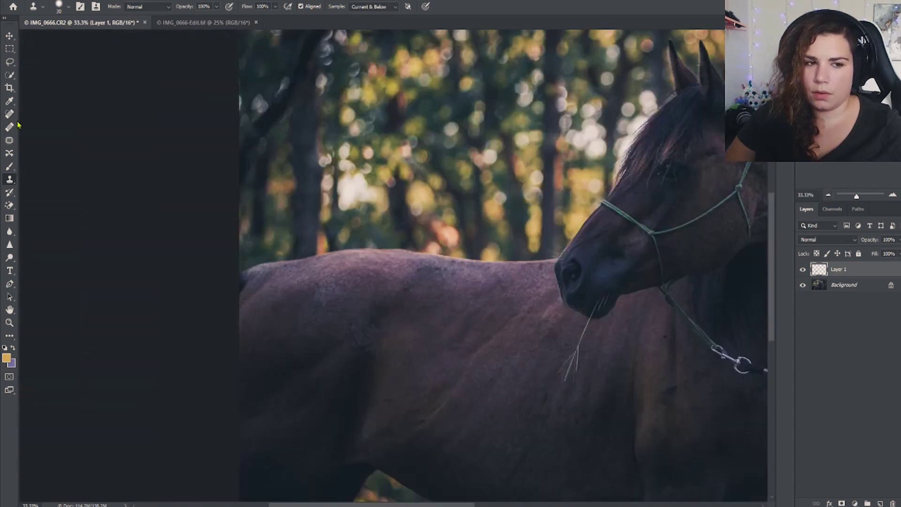
{"action": "left_click", "coordinate": [892, 195]}
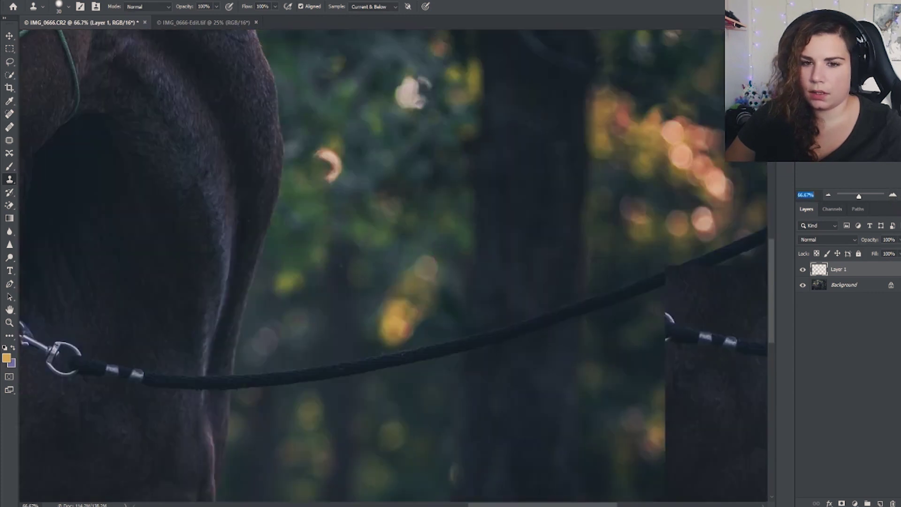
{"action": "left_click_drag", "start_coordinate": [872, 120], "coordinate": [848, 113]}
{"action": "left_click", "coordinate": [894, 196]}
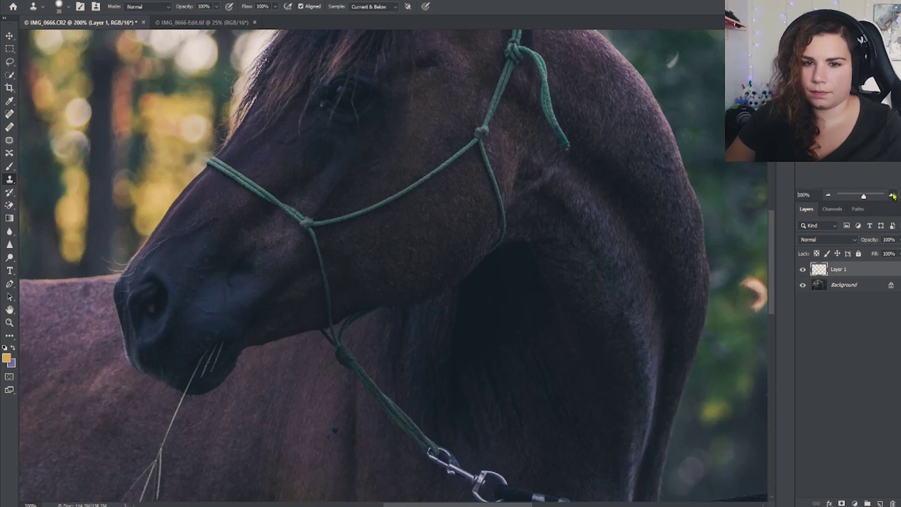
{"action": "left_click_drag", "start_coordinate": [849, 113], "coordinate": [841, 108]}
{"action": "scroll", "coordinate": [394, 263], "scroll_direction": "down", "scroll_amount": 1}
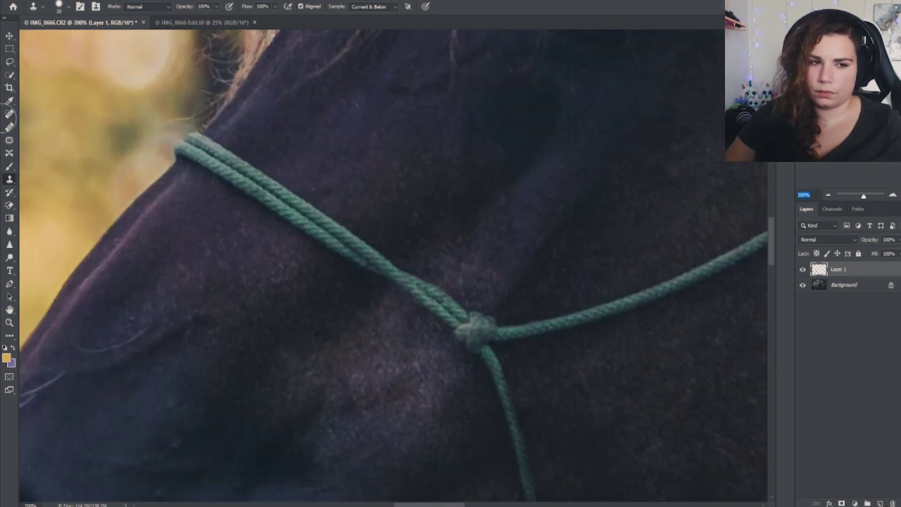
Step: Remove the halter's noseband between the nose bridge and the cheek knot with the Spot Healing Brush at size 35
{"action": "left_click", "coordinate": [6, 116]}
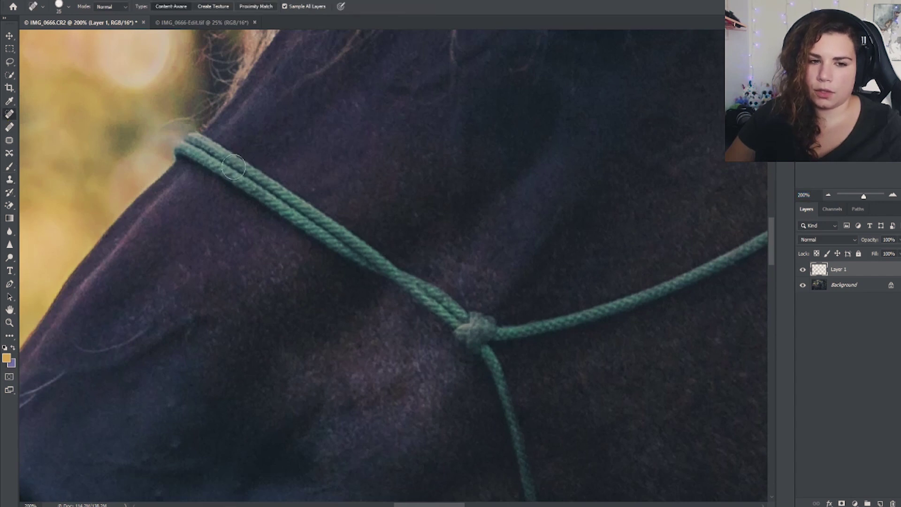
{"action": "key", "text": "bracketright"}
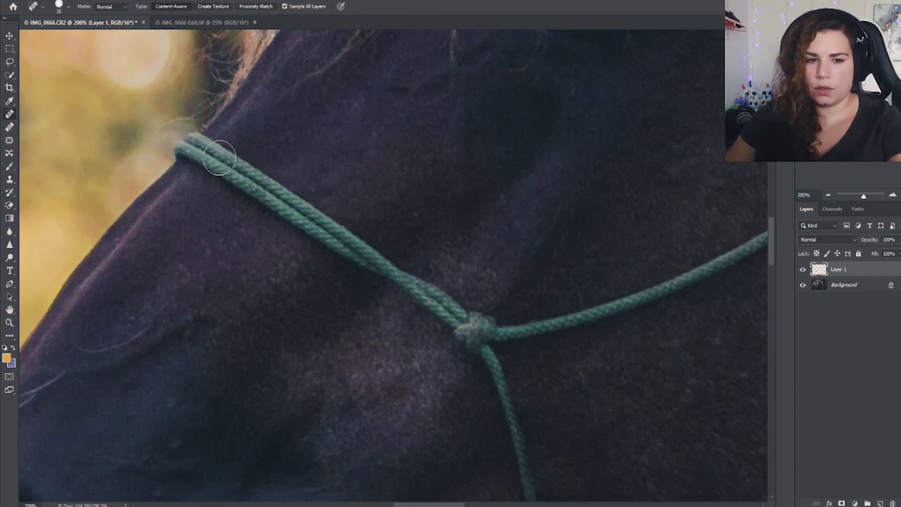
{"action": "left_click", "coordinate": [219, 157]}
{"action": "mouse_move", "coordinate": [219, 157]}
{"action": "left_mouse_down"}
{"action": "mouse_move", "coordinate": [297, 202]}
{"action": "mouse_move", "coordinate": [255, 183]}
{"action": "mouse_move", "coordinate": [292, 202]}
{"action": "left_mouse_up"}
{"action": "key", "text": "ctrl+z"}
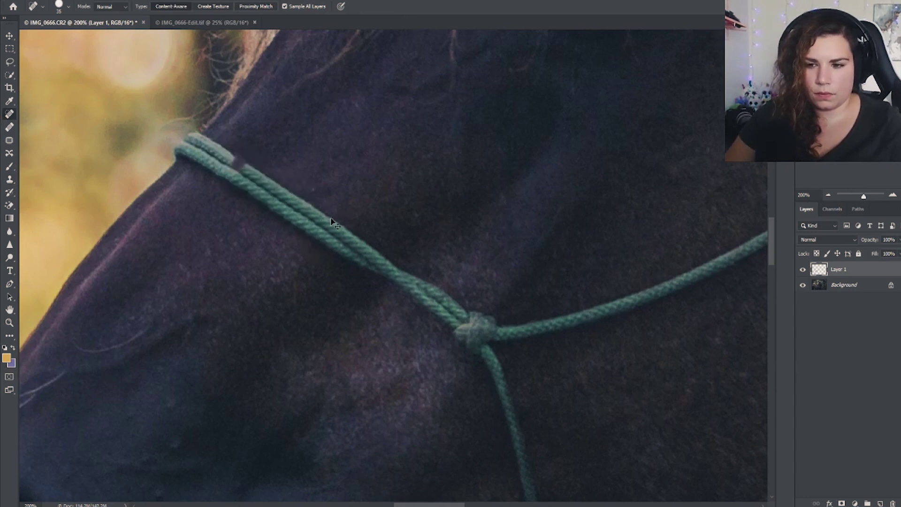
{"action": "mouse_move", "coordinate": [196, 155]}
{"action": "left_mouse_down"}
{"action": "mouse_move", "coordinate": [278, 197]}
{"action": "mouse_move", "coordinate": [362, 252]}
{"action": "left_mouse_up"}
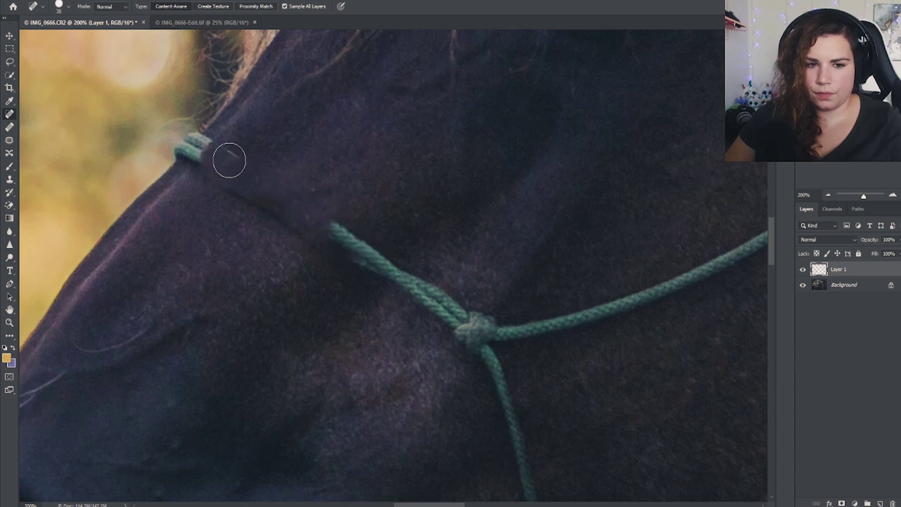
{"action": "left_click_drag", "start_coordinate": [227, 159], "coordinate": [223, 161]}
{"action": "mouse_move", "coordinate": [228, 195]}
{"action": "left_mouse_down"}
{"action": "mouse_move", "coordinate": [314, 234]}
{"action": "mouse_move", "coordinate": [328, 226]}
{"action": "mouse_move", "coordinate": [467, 320]}
{"action": "left_mouse_up"}
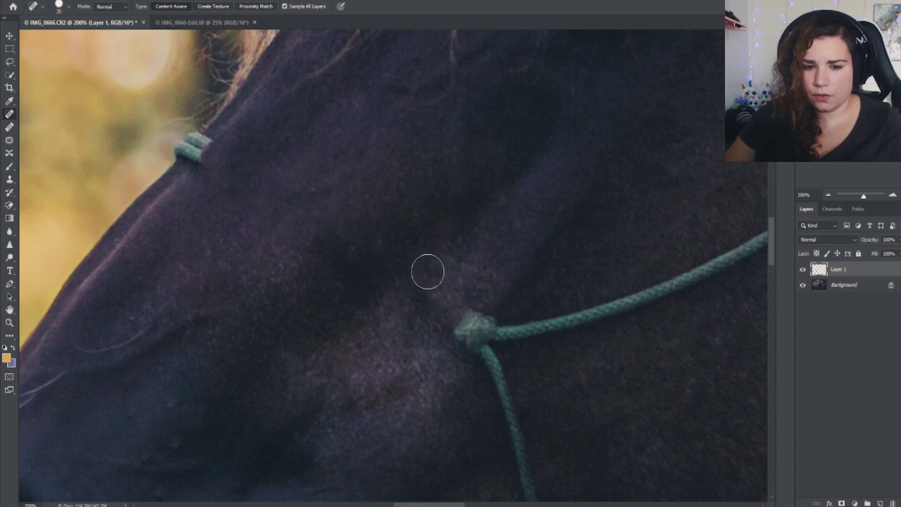
Step: Remove the cheek knot and the rope running from it across the cheek to the next knot with the Spot Healing Brush
{"action": "mouse_move", "coordinate": [457, 323]}
{"action": "left_mouse_down"}
{"action": "mouse_move", "coordinate": [491, 336]}
{"action": "mouse_move", "coordinate": [609, 316]}
{"action": "mouse_move", "coordinate": [739, 255]}
{"action": "mouse_move", "coordinate": [714, 276]}
{"action": "left_mouse_up"}
{"action": "left_click_drag", "start_coordinate": [521, 322], "coordinate": [558, 316]}
{"action": "left_click_drag", "start_coordinate": [701, 280], "coordinate": [753, 239]}
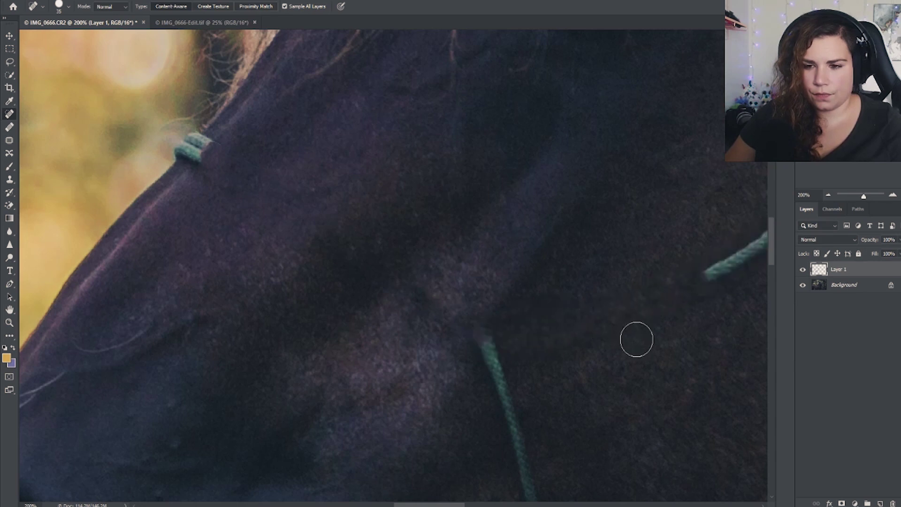
{"action": "left_click_drag", "start_coordinate": [701, 281], "coordinate": [766, 230]}
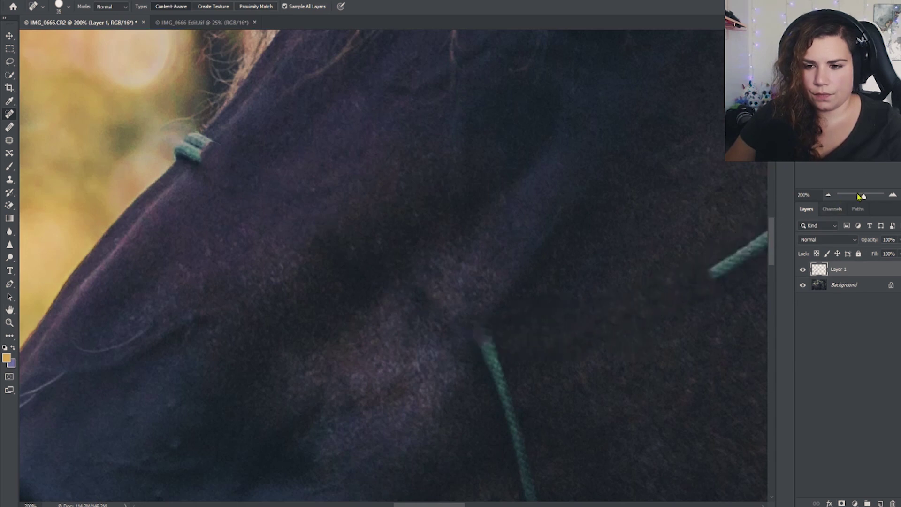
{"action": "left_click", "coordinate": [830, 194]}
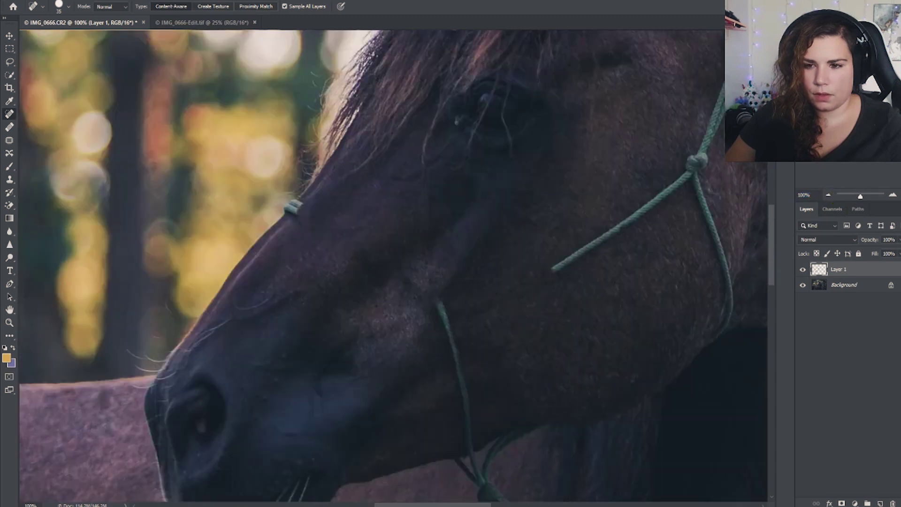
{"action": "left_click_drag", "start_coordinate": [552, 266], "coordinate": [691, 176]}
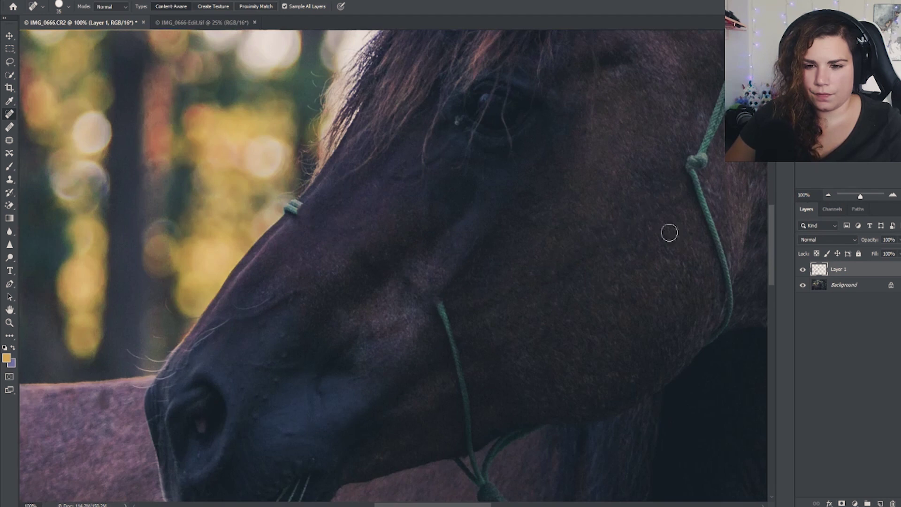
{"action": "left_click", "coordinate": [673, 175]}
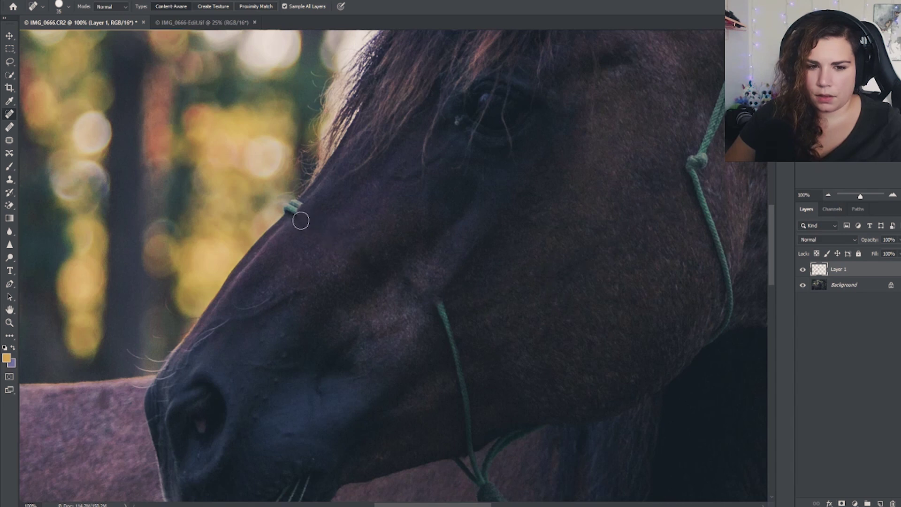
Step: Clone dark coat over the inner end of the leftover noseband piece at the nose bridge, undoing the Spot Healing stroke tried there
{"action": "left_click", "coordinate": [889, 191]}
{"action": "left_click", "coordinate": [889, 191]}
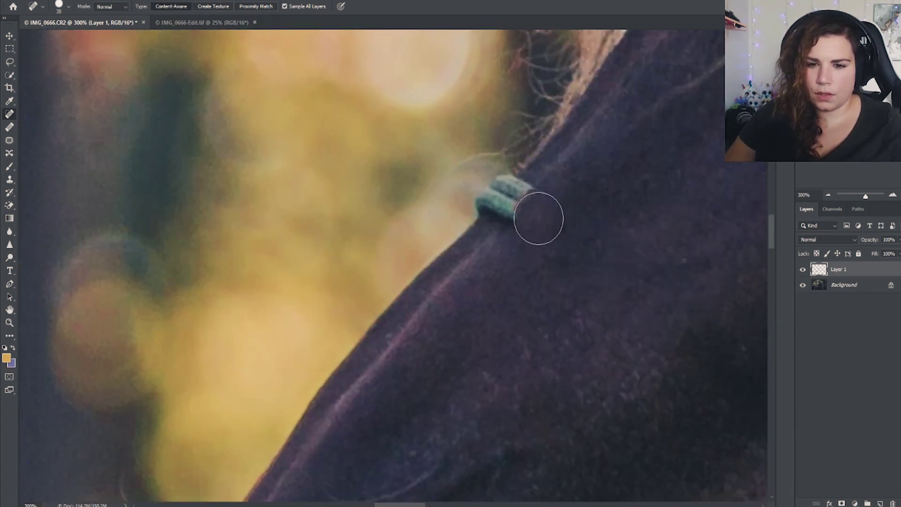
{"action": "left_click_drag", "start_coordinate": [547, 191], "coordinate": [483, 249]}
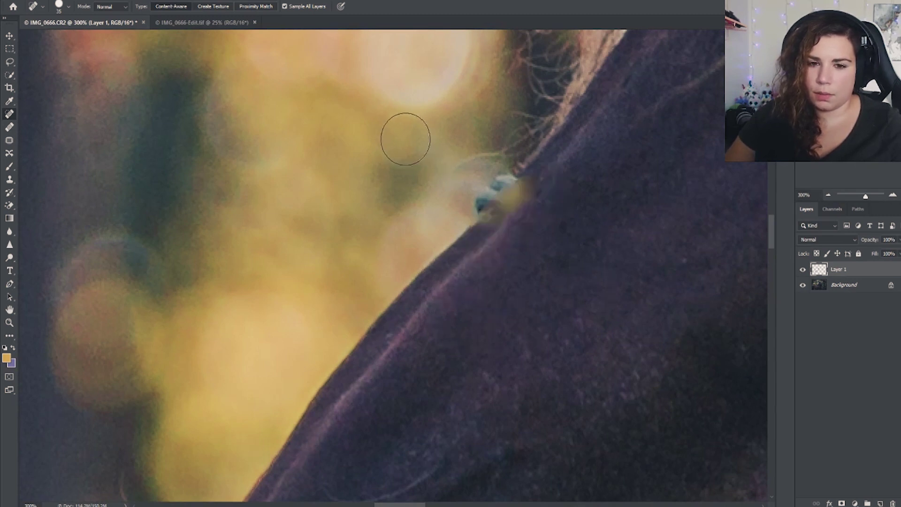
{"action": "key", "text": "ctrl+z"}
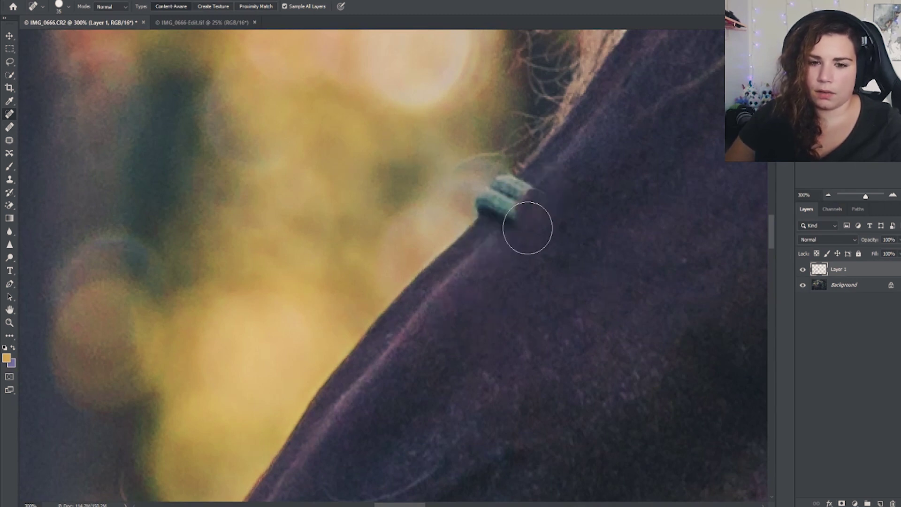
{"action": "left_click", "coordinate": [10, 183]}
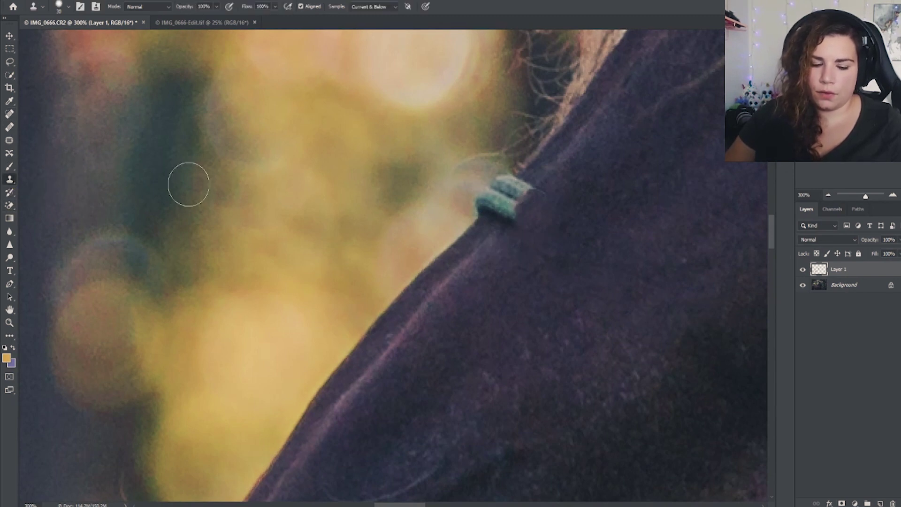
{"action": "left_click", "coordinate": [558, 164], "text": "alt"}
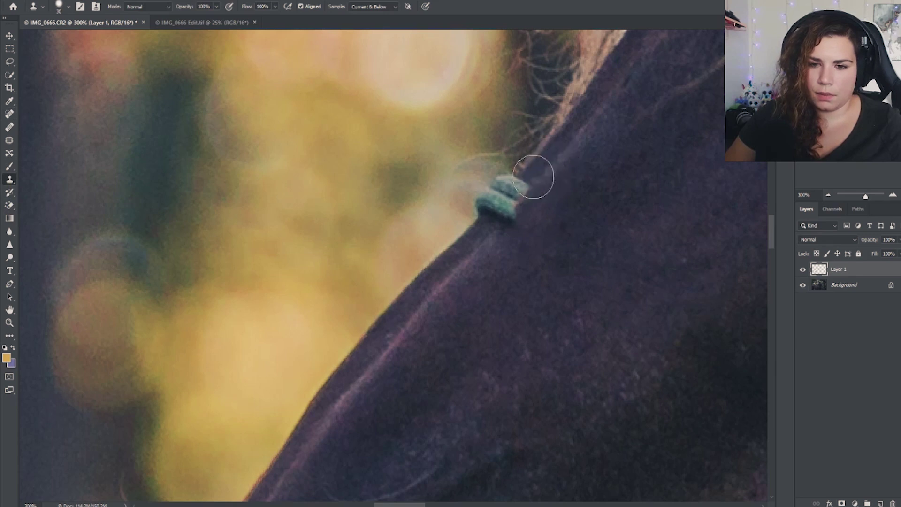
{"action": "left_click_drag", "start_coordinate": [531, 195], "coordinate": [511, 227]}
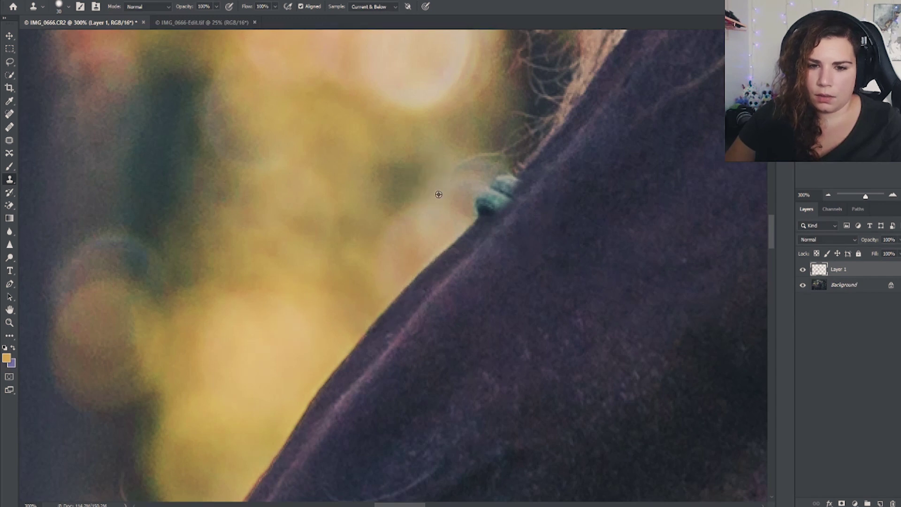
{"action": "left_click", "coordinate": [460, 233], "text": "alt"}
{"action": "left_click_drag", "start_coordinate": [485, 207], "coordinate": [483, 211]}
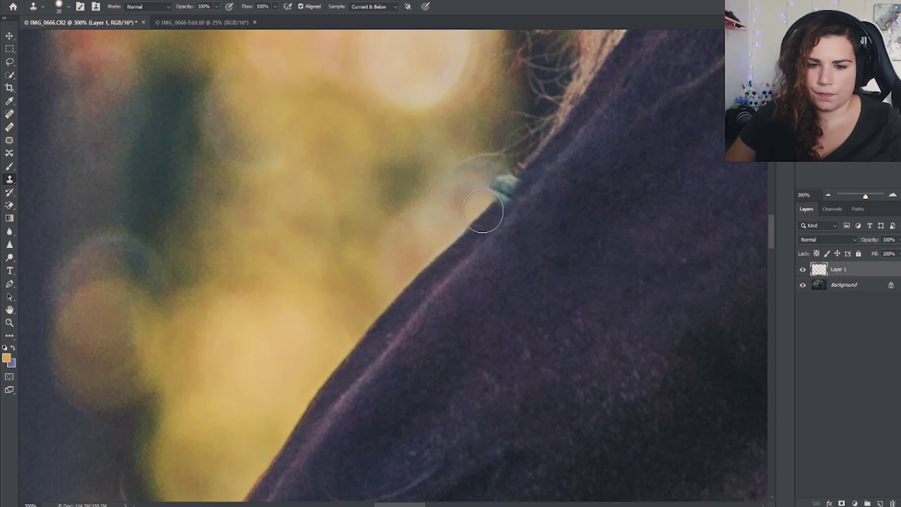
{"action": "key", "text": "ctrl+z"}
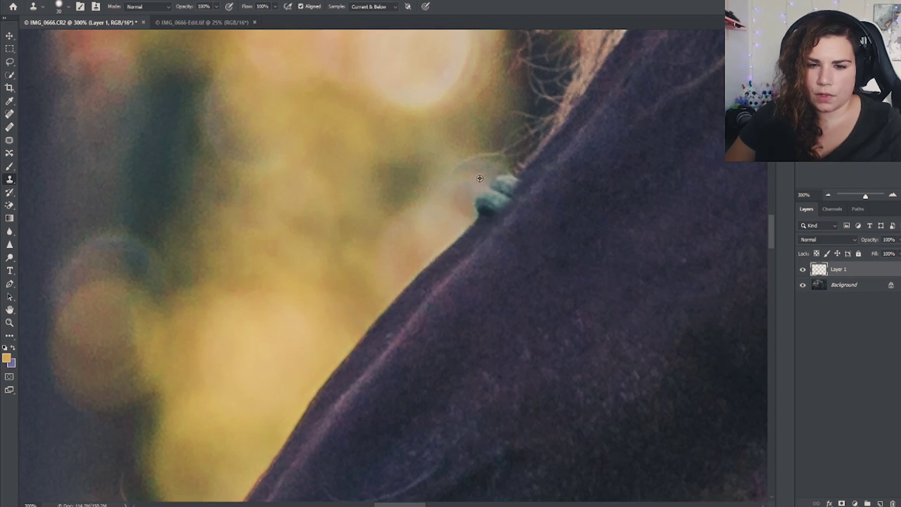
Step: Clone the face outline from just above the leftover noseband piece over its upper strand
{"action": "left_click", "coordinate": [527, 159], "text": "alt"}
{"action": "left_click_drag", "start_coordinate": [507, 181], "coordinate": [509, 172]}
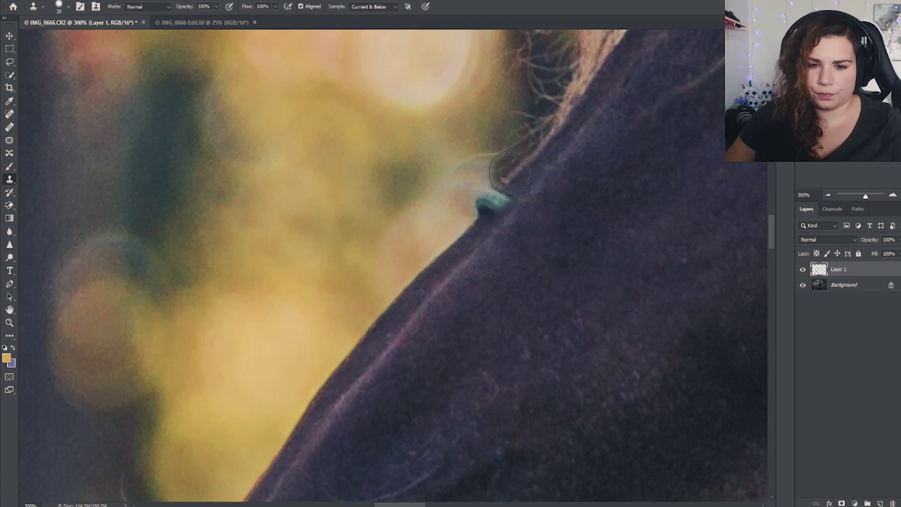
{"action": "key", "text": "ctrl+z"}
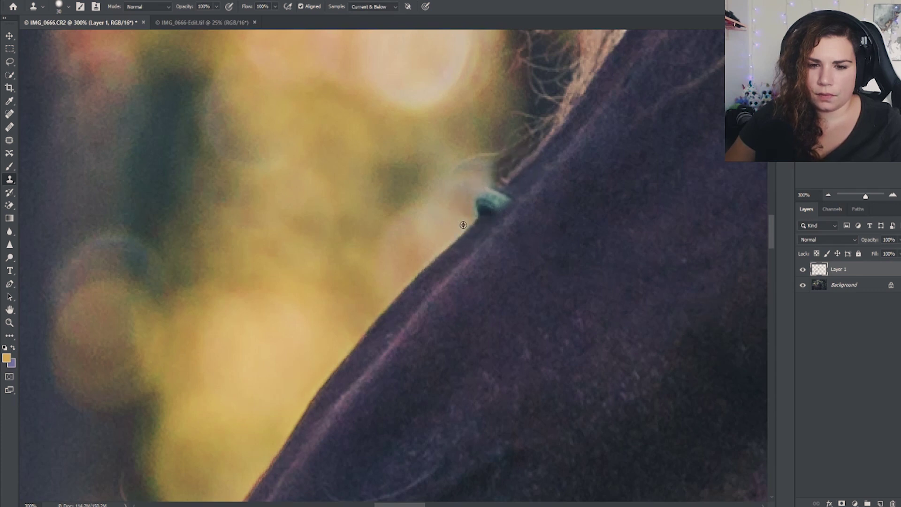
Step: Clone the face outline from just below the remaining rope strand over it, undoing the first stamp and repainting along the edge
{"action": "left_click", "coordinate": [462, 228], "text": "alt"}
{"action": "left_click", "coordinate": [481, 207]}
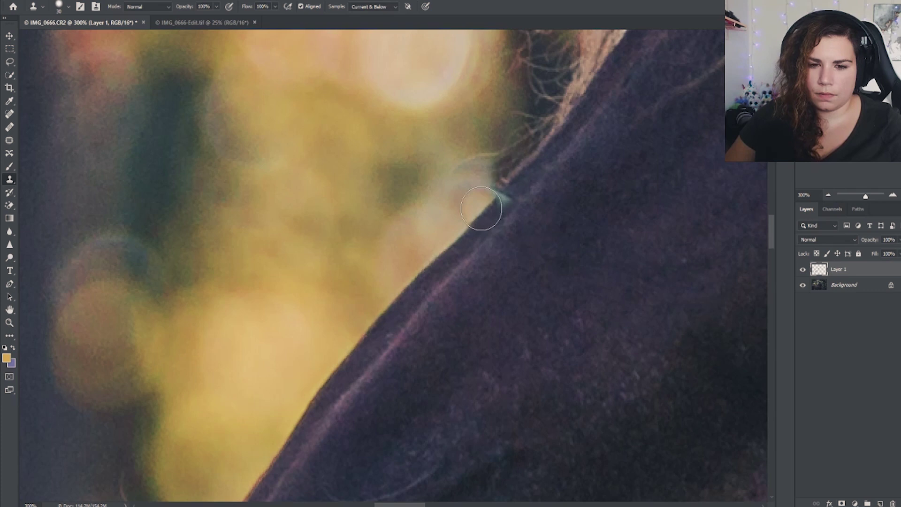
{"action": "key", "text": "ctrl+z"}
{"action": "left_click_drag", "start_coordinate": [481, 209], "coordinate": [492, 197]}
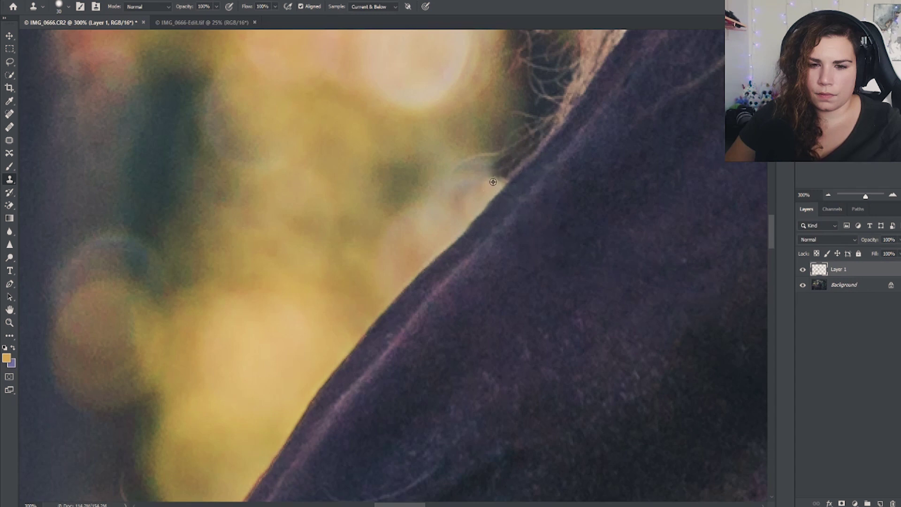
Step: Clone the edge between the nose bridge and the blurred background over the remaining blemish just below the mane wisps
{"action": "left_click", "coordinate": [482, 195], "text": "alt"}
{"action": "left_click", "coordinate": [492, 184]}
{"action": "left_click", "coordinate": [514, 152], "text": "alt"}
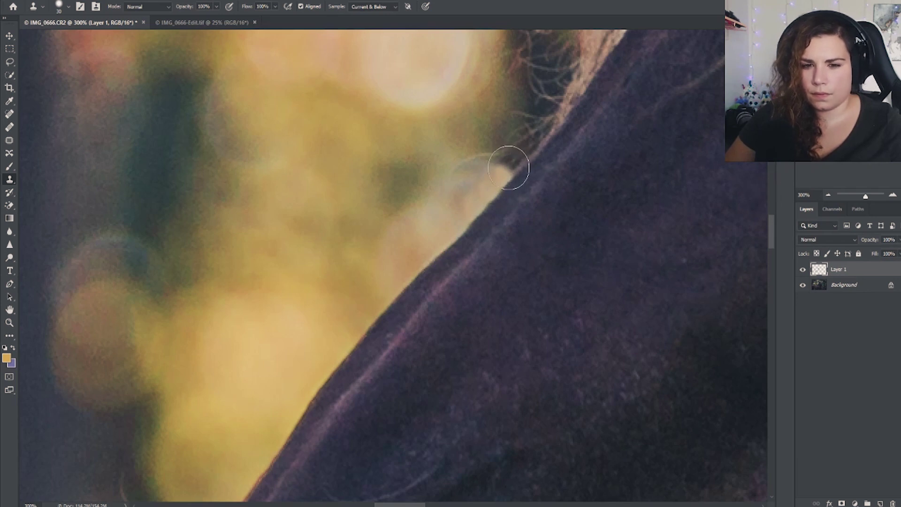
{"action": "left_click", "coordinate": [499, 176]}
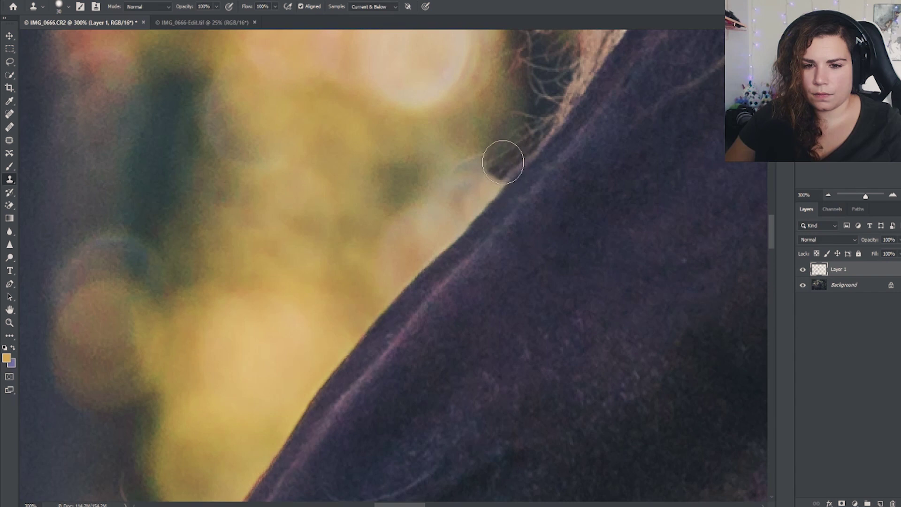
{"action": "left_click", "coordinate": [506, 161]}
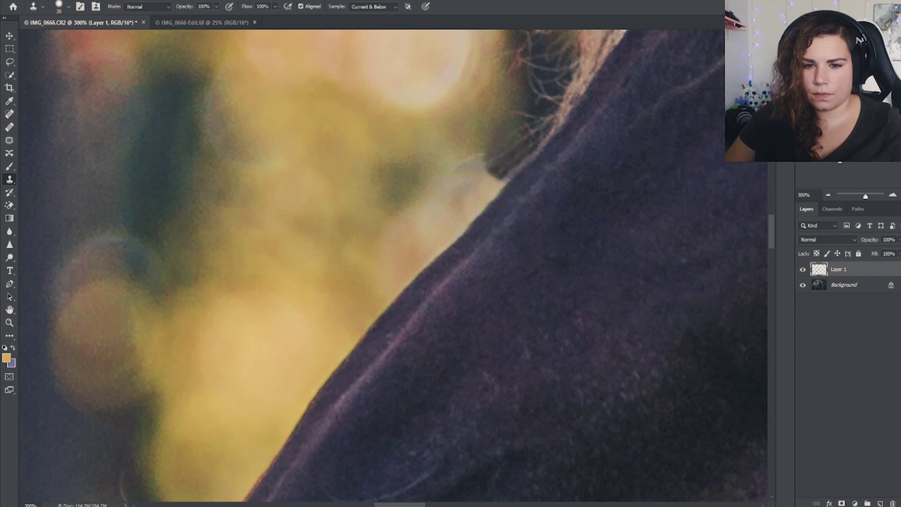
Step: Clone blurred background over the dark smudge and the pale ring beside the face outline below the mane wisps
{"action": "left_click", "coordinate": [829, 194]}
{"action": "left_click", "coordinate": [828, 194]}
{"action": "left_click", "coordinate": [829, 195]}
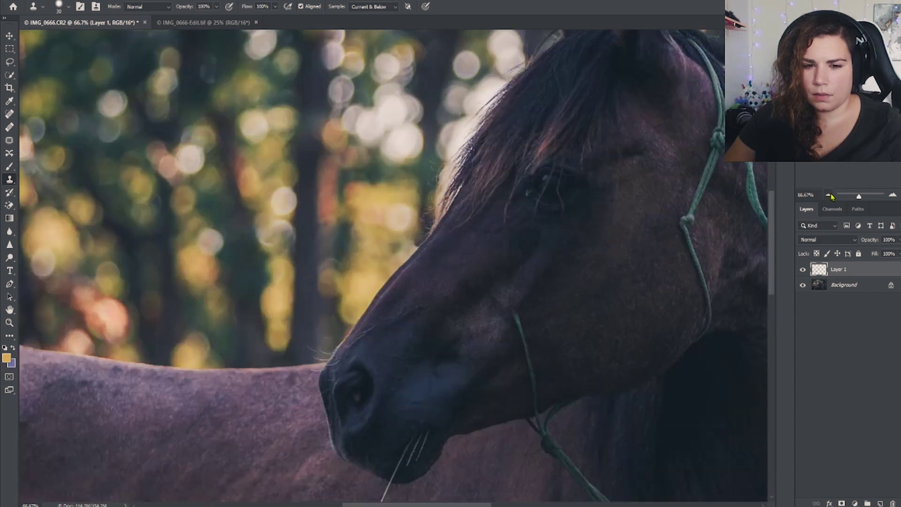
{"action": "left_click", "coordinate": [892, 196]}
{"action": "left_click", "coordinate": [892, 195]}
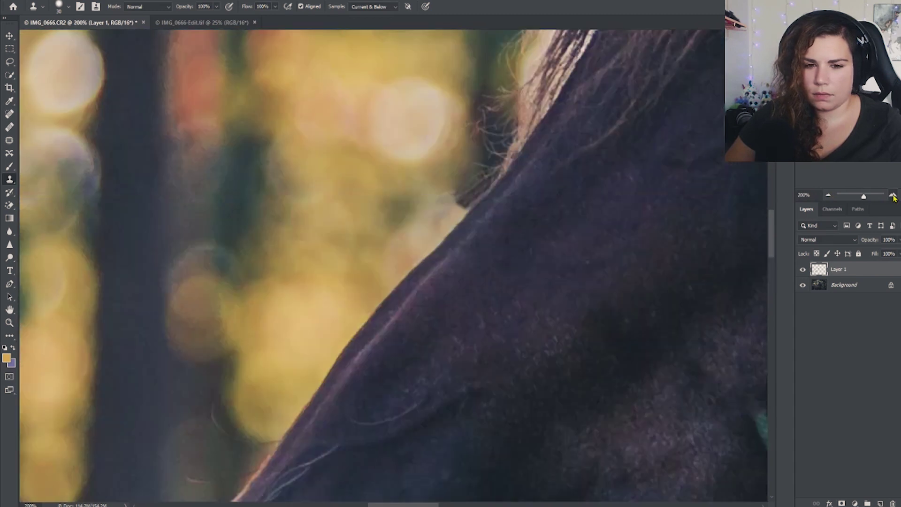
{"action": "left_click", "coordinate": [448, 217], "text": "alt"}
{"action": "mouse_move", "coordinate": [454, 207]}
{"action": "left_mouse_down"}
{"action": "mouse_move", "coordinate": [464, 199]}
{"action": "mouse_move", "coordinate": [462, 206]}
{"action": "left_mouse_up"}
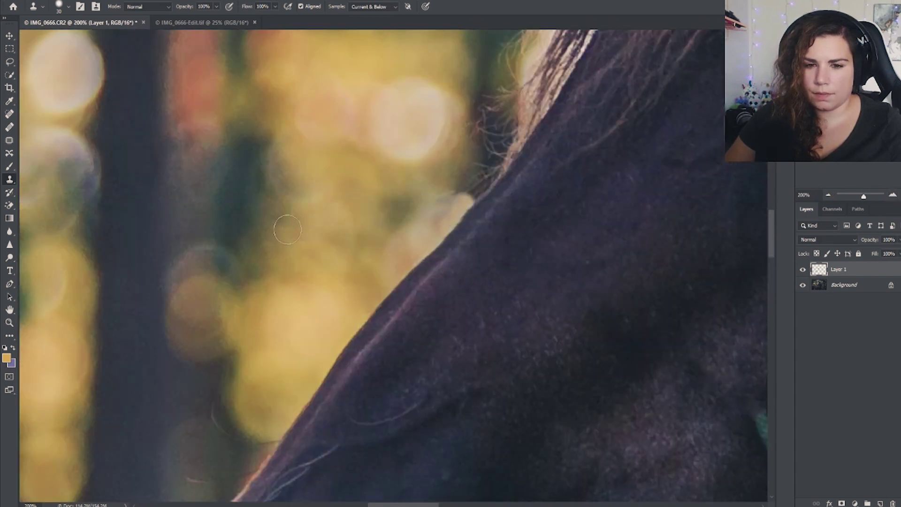
{"action": "left_click_drag", "start_coordinate": [456, 192], "coordinate": [454, 181]}
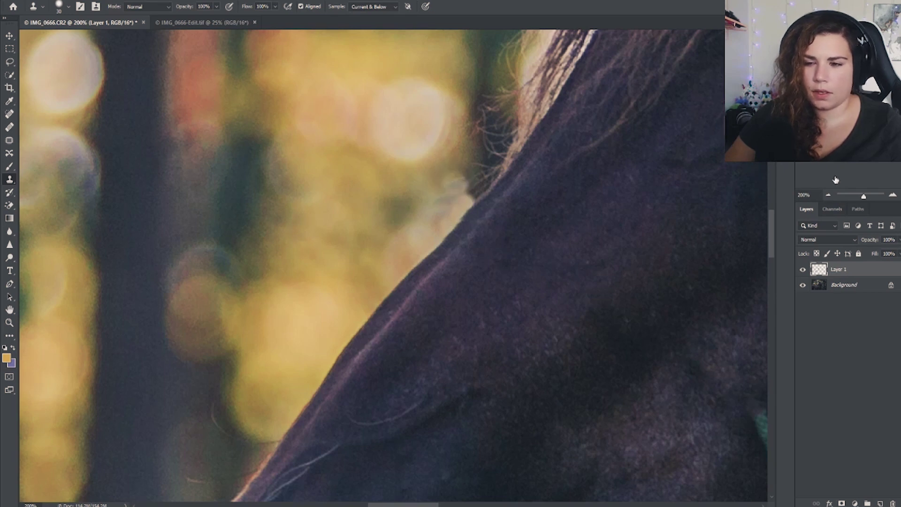
Step: Remove the middle section of the black lead rope crossing the forest background with the Spot Healing Brush at size 50
{"action": "left_click", "coordinate": [826, 197]}
{"action": "left_click", "coordinate": [827, 197]}
{"action": "left_click", "coordinate": [826, 197]}
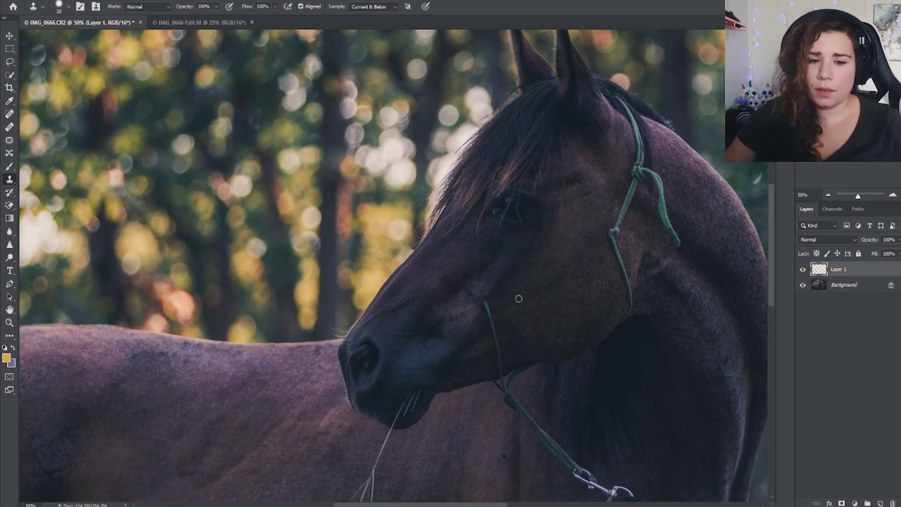
{"action": "left_click_drag", "start_coordinate": [676, 413], "coordinate": [283, 187]}
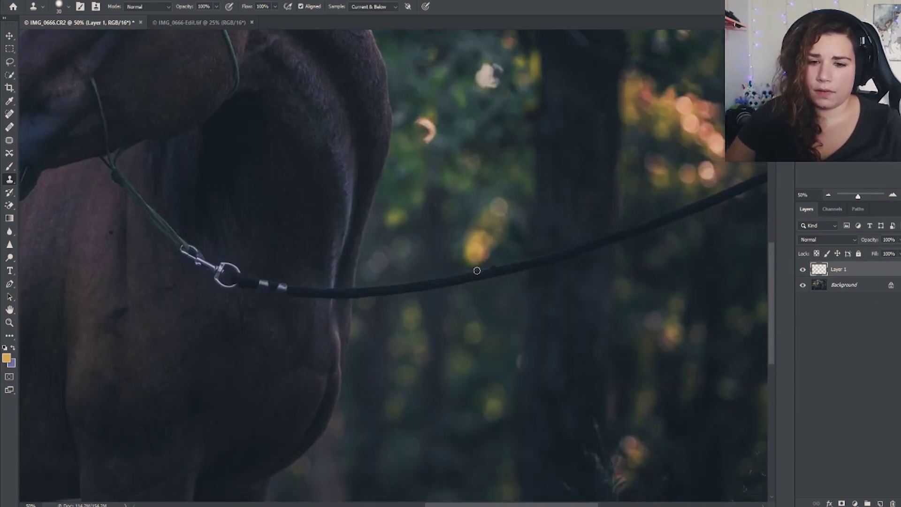
{"action": "key", "text": "bracketright"}
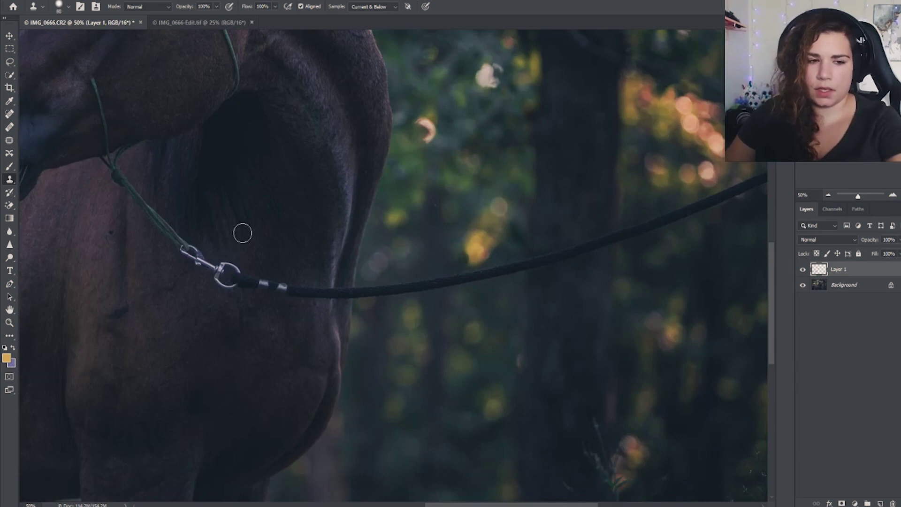
{"action": "left_click", "coordinate": [10, 114]}
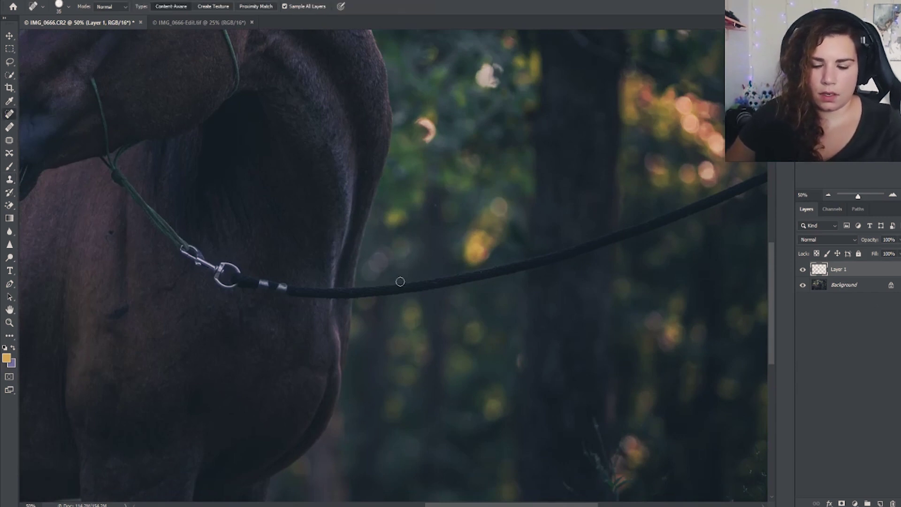
{"action": "key", "text": "bracketright"}
{"action": "key", "text": "bracketright"}
{"action": "left_click_drag", "start_coordinate": [397, 287], "coordinate": [543, 259]}
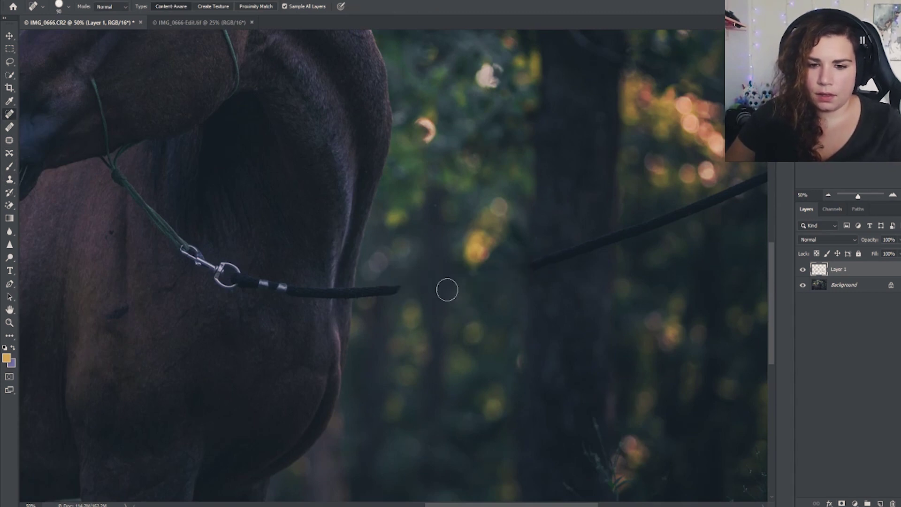
Step: Touch up the healed forest background between the two lead rope remnants with short Spot Healing strokes
{"action": "left_click", "coordinate": [472, 274]}
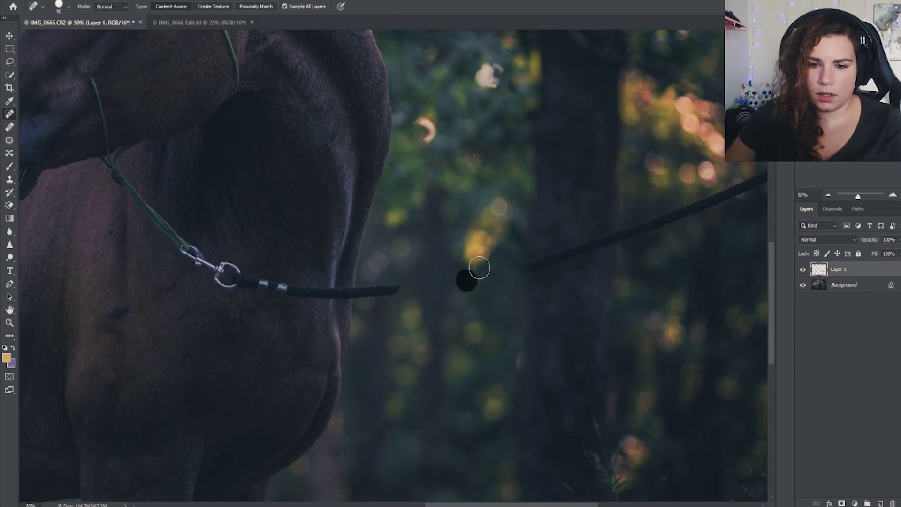
{"action": "left_click", "coordinate": [509, 270]}
{"action": "left_click", "coordinate": [516, 276]}
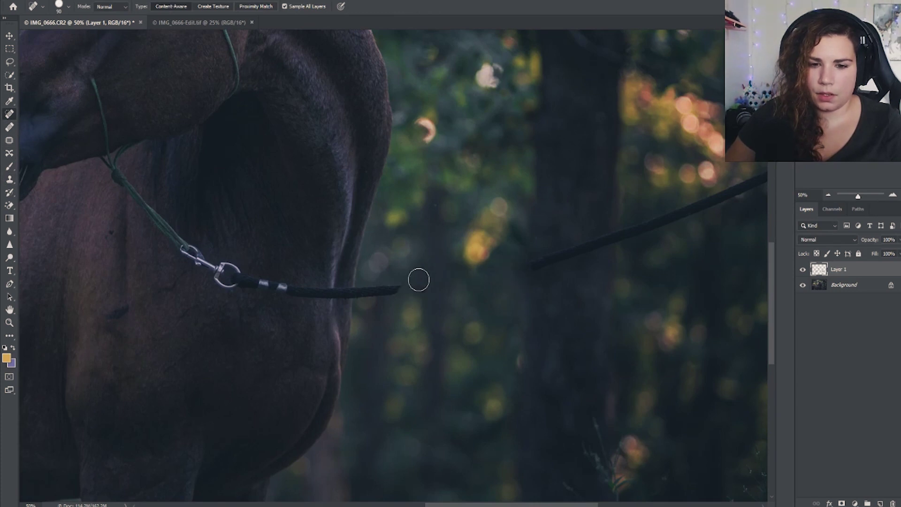
{"action": "left_click", "coordinate": [392, 267]}
{"action": "left_click", "coordinate": [404, 284]}
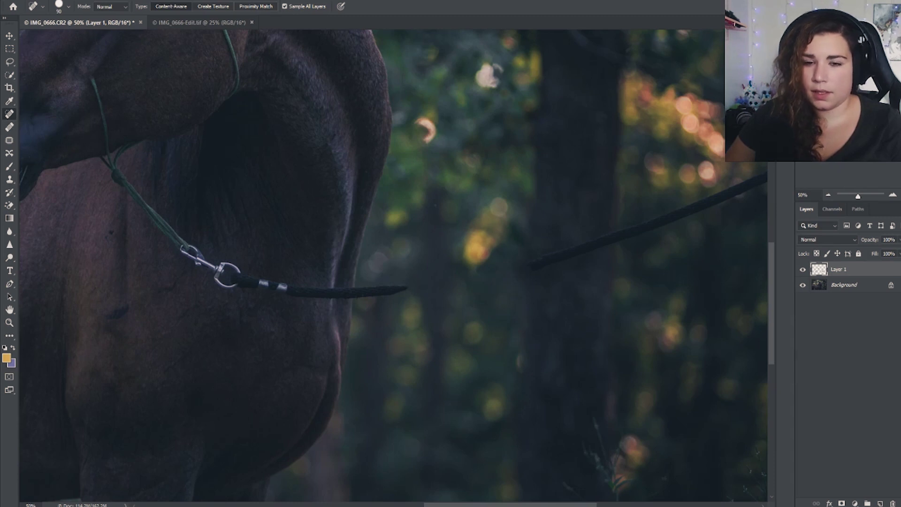
Step: Remove the green rope strand running down the muzzle to the jaw with the Spot Healing Brush at size 40
{"action": "left_click_drag", "start_coordinate": [404, 283], "coordinate": [701, 422]}
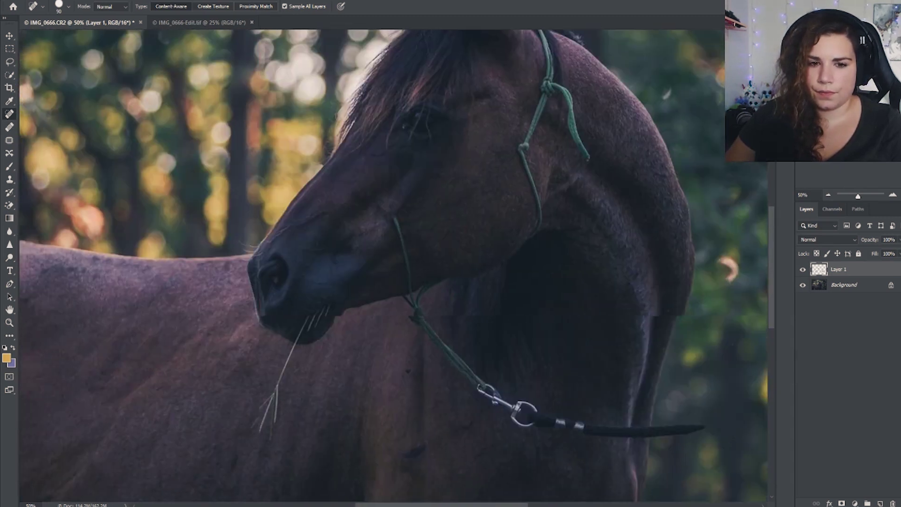
{"action": "left_click_drag", "start_coordinate": [899, 181], "coordinate": [896, 180]}
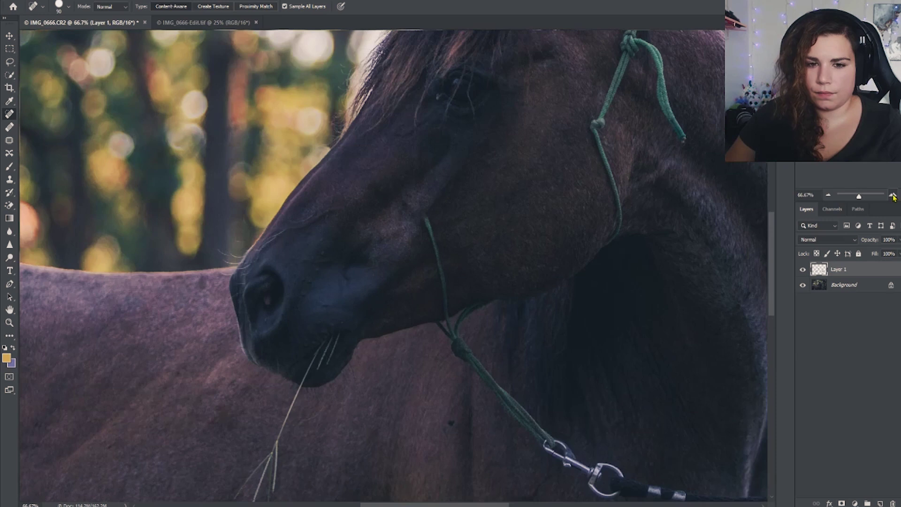
{"action": "left_click", "coordinate": [892, 195]}
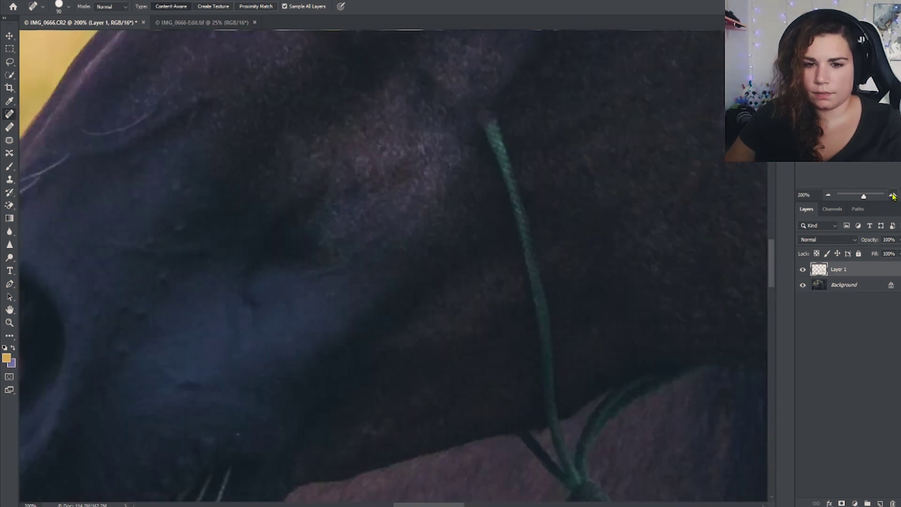
{"action": "key", "text": "bracketleft"}
{"action": "key", "text": "bracketleft"}
{"action": "key", "text": "bracketleft"}
{"action": "key", "text": "bracketleft"}
{"action": "key", "text": "bracketleft"}
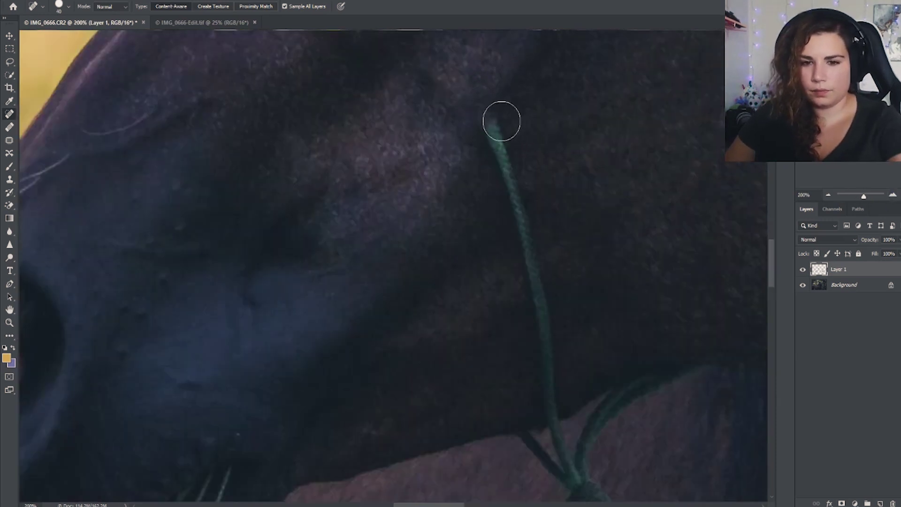
{"action": "left_click_drag", "start_coordinate": [501, 121], "coordinate": [553, 396]}
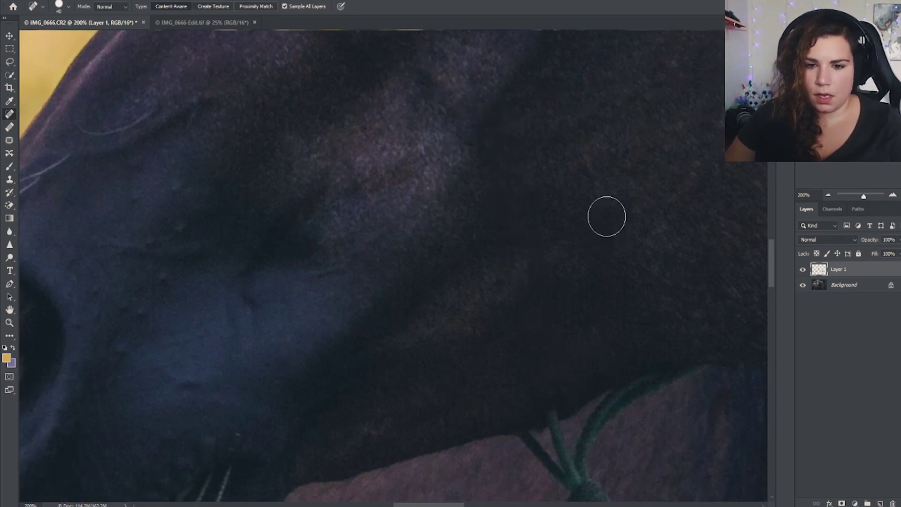
{"action": "left_click", "coordinate": [428, 76]}
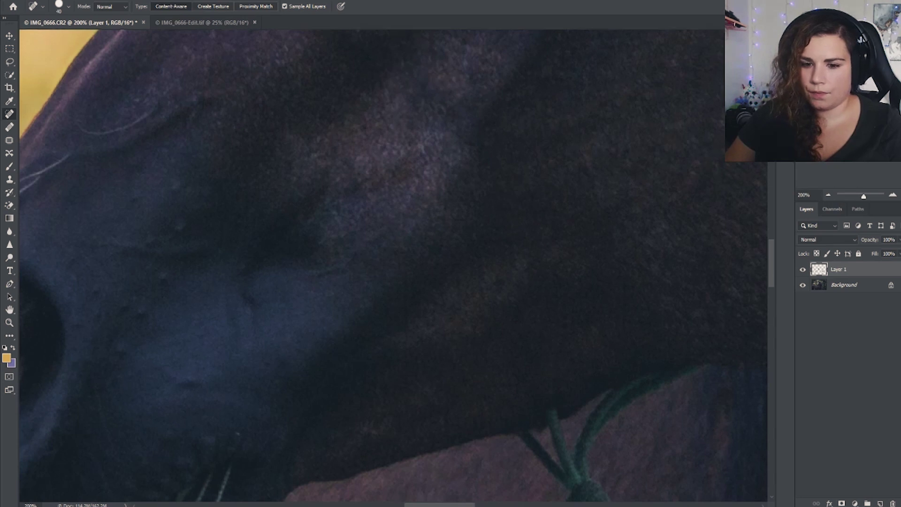
Step: Clone the clean jaw outline over the upper ends of the rope strands above the knot, undoing the last stamp
{"action": "left_click_drag", "start_coordinate": [540, 329], "coordinate": [380, 183]}
{"action": "left_click_drag", "start_coordinate": [442, 300], "coordinate": [465, 228]}
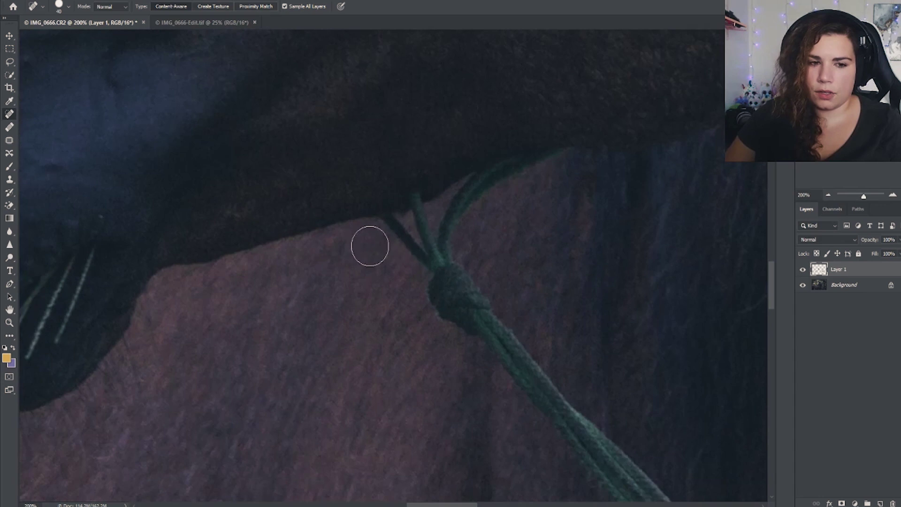
{"action": "left_click", "coordinate": [10, 181]}
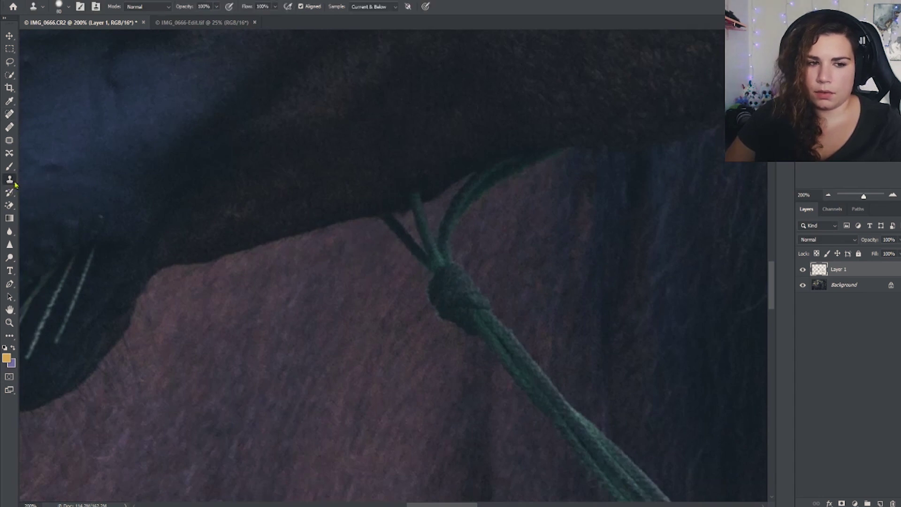
{"action": "key", "text": "w"}
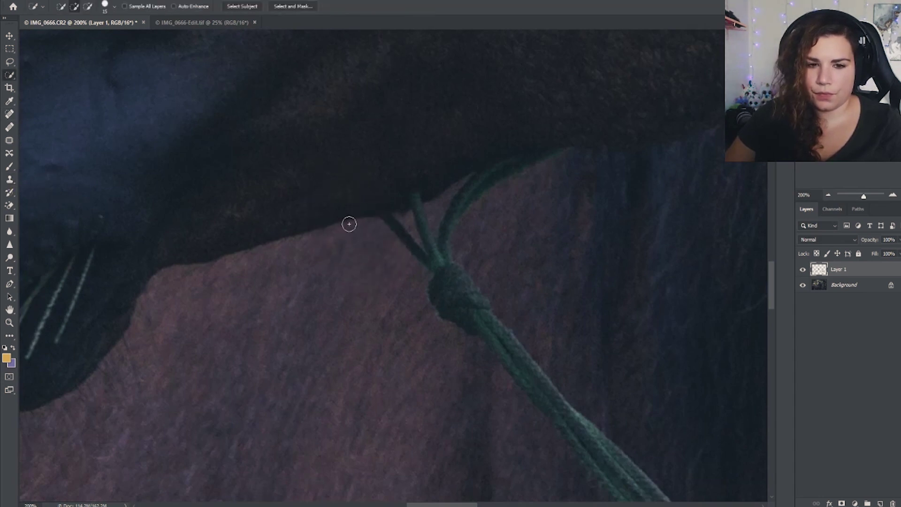
{"action": "left_click", "coordinate": [10, 182]}
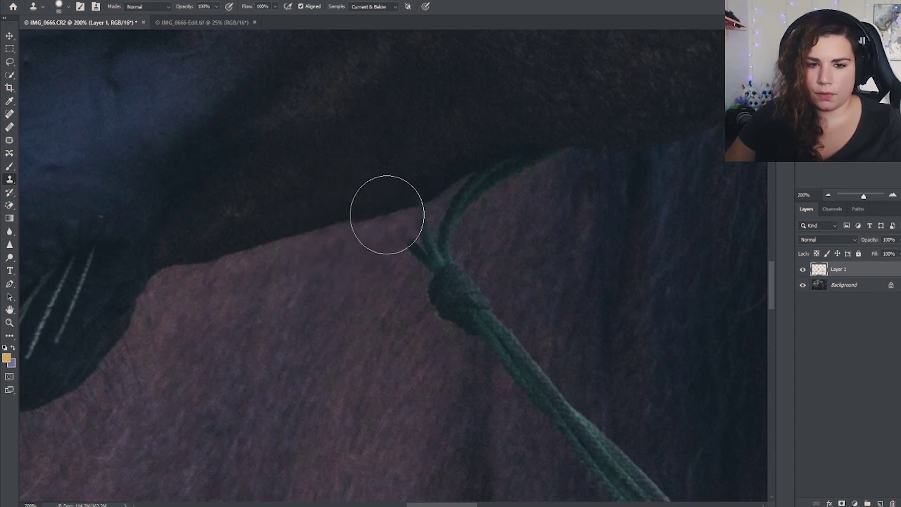
{"action": "mouse_move", "coordinate": [525, 211]}
{"action": "left_mouse_down"}
{"action": "mouse_move", "coordinate": [500, 211]}
{"action": "mouse_move", "coordinate": [520, 180]}
{"action": "left_mouse_up"}
{"action": "key", "text": "ctrl+z"}
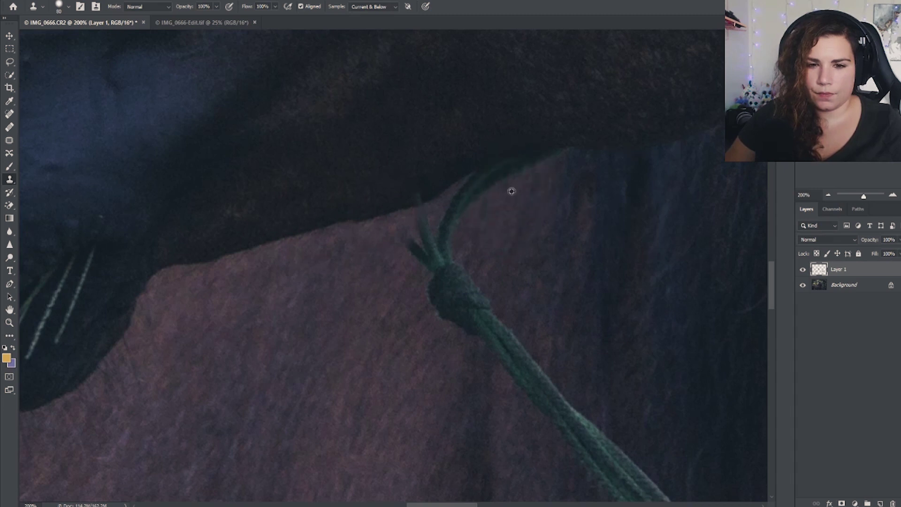
Step: Refine the cloned jaw outline above the knot with a smaller Clone Stamp brush, undoing the stroke tried on the curved strand
{"action": "left_click", "coordinate": [371, 219], "text": "alt"}
{"action": "key", "text": "bracketleft"}
{"action": "key", "text": "bracketleft"}
{"action": "key", "text": "bracketleft"}
{"action": "key", "text": "bracketleft"}
{"action": "key", "text": "bracketleft"}
{"action": "key", "text": "bracketleft"}
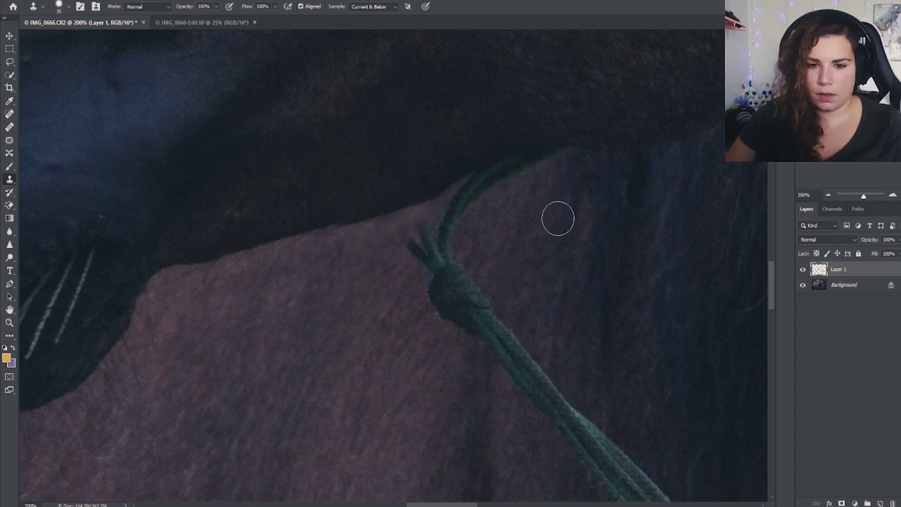
{"action": "left_click_drag", "start_coordinate": [463, 203], "coordinate": [465, 185]}
{"action": "key", "text": "ctrl+z"}
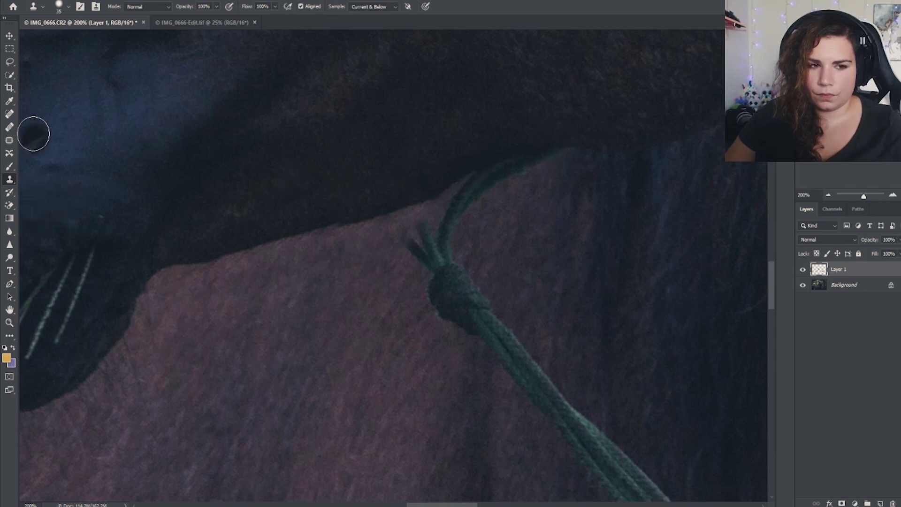
Step: Remove the knot below the jaw, the lower curved strand and the upper part of the doubled rope with the Spot Healing Brush
{"action": "left_click", "coordinate": [9, 113]}
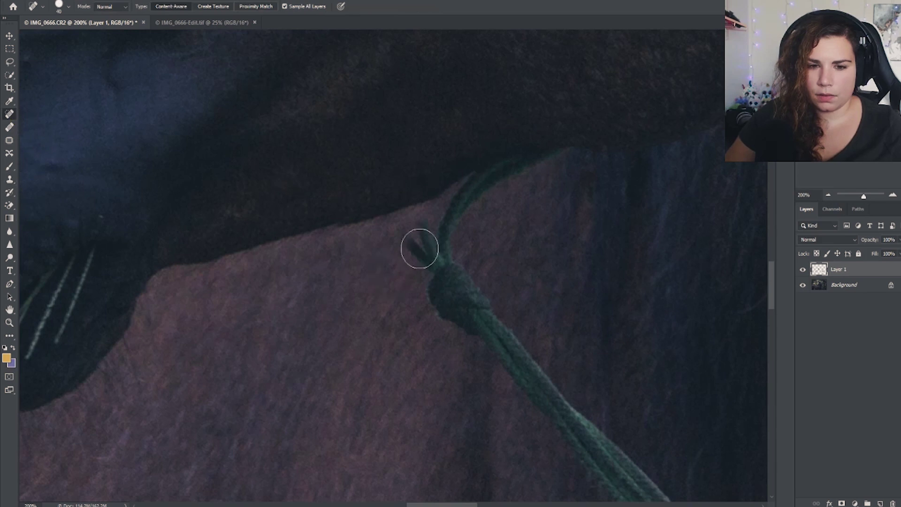
{"action": "mouse_move", "coordinate": [418, 245]}
{"action": "left_mouse_down"}
{"action": "mouse_move", "coordinate": [475, 307]}
{"action": "mouse_move", "coordinate": [473, 318]}
{"action": "mouse_move", "coordinate": [449, 255]}
{"action": "mouse_move", "coordinate": [470, 313]}
{"action": "mouse_move", "coordinate": [469, 275]}
{"action": "left_mouse_up"}
{"action": "mouse_move", "coordinate": [441, 241]}
{"action": "left_mouse_down"}
{"action": "mouse_move", "coordinate": [484, 187]}
{"action": "mouse_move", "coordinate": [556, 166]}
{"action": "mouse_move", "coordinate": [511, 180]}
{"action": "left_mouse_up"}
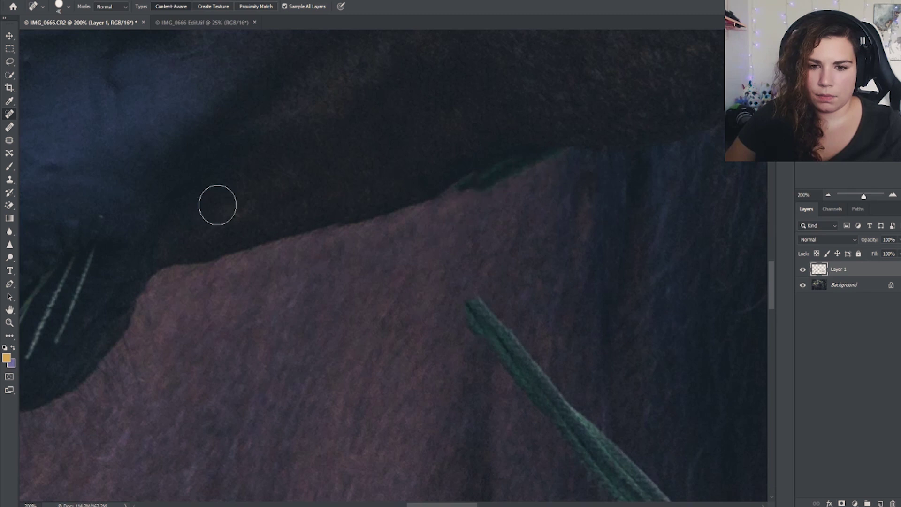
{"action": "mouse_move", "coordinate": [479, 317]}
{"action": "left_mouse_down"}
{"action": "mouse_move", "coordinate": [549, 382]}
{"action": "mouse_move", "coordinate": [594, 436]}
{"action": "mouse_move", "coordinate": [510, 380]}
{"action": "mouse_move", "coordinate": [457, 372]}
{"action": "left_mouse_up"}
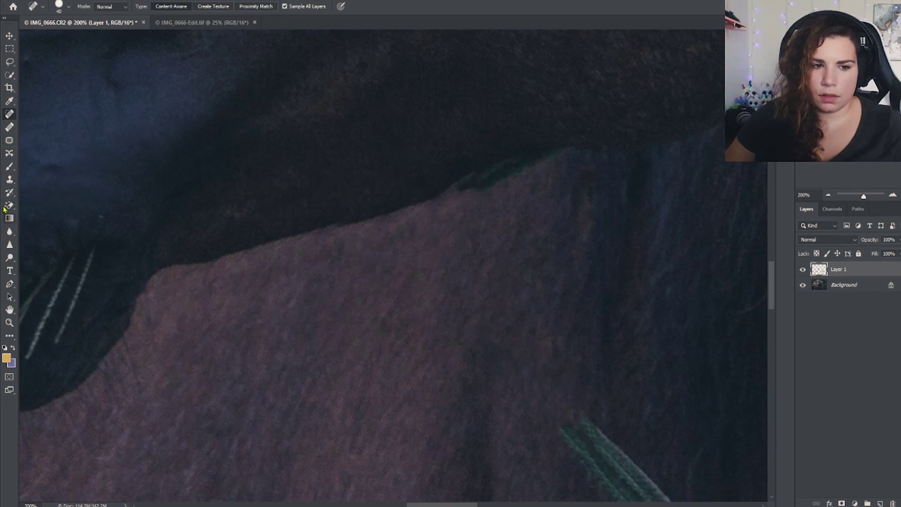
Step: Clone the jaw outline over the leftover green rope, undo the last strokes on the coat below, and switch to the Spot Healing Brush
{"action": "left_click", "coordinate": [10, 180]}
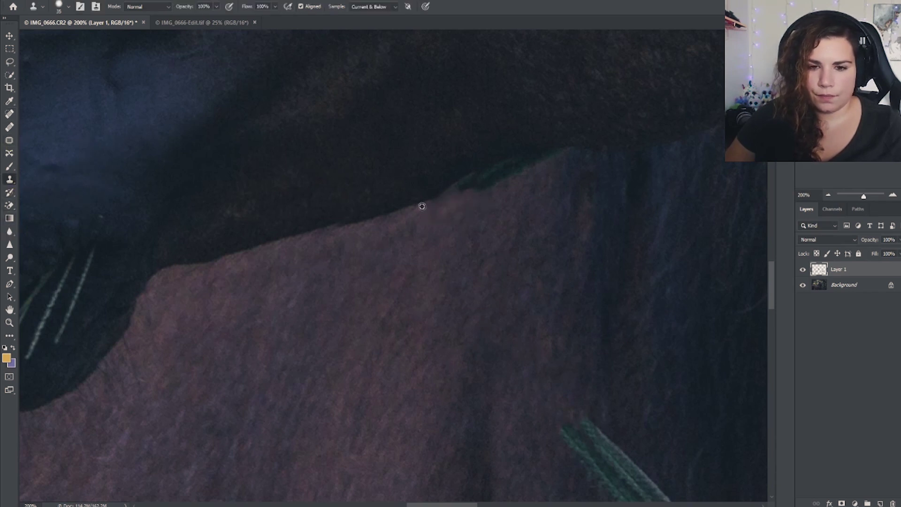
{"action": "left_click", "coordinate": [461, 187]}
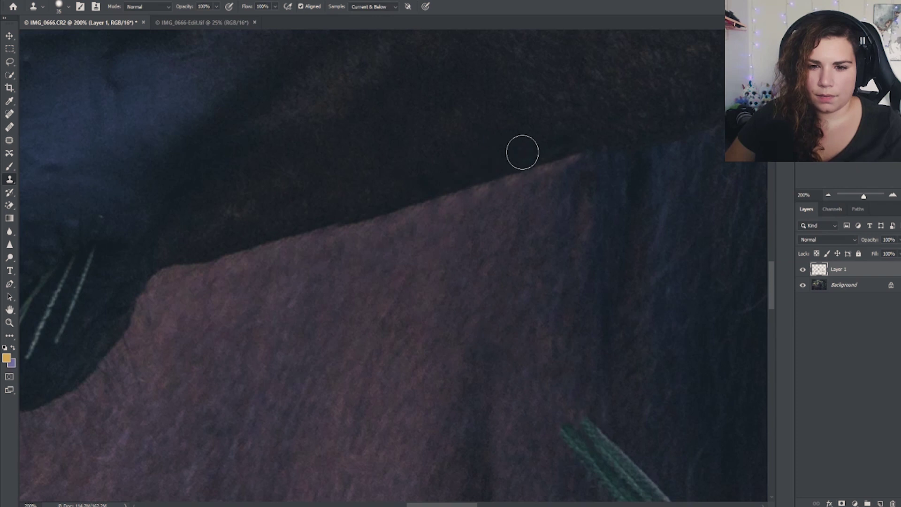
{"action": "mouse_move", "coordinate": [349, 249]}
{"action": "left_mouse_down"}
{"action": "mouse_move", "coordinate": [381, 256]}
{"action": "mouse_move", "coordinate": [381, 245]}
{"action": "left_mouse_up"}
{"action": "key", "text": "ctrl+z"}
{"action": "key", "text": "ctrl+z"}
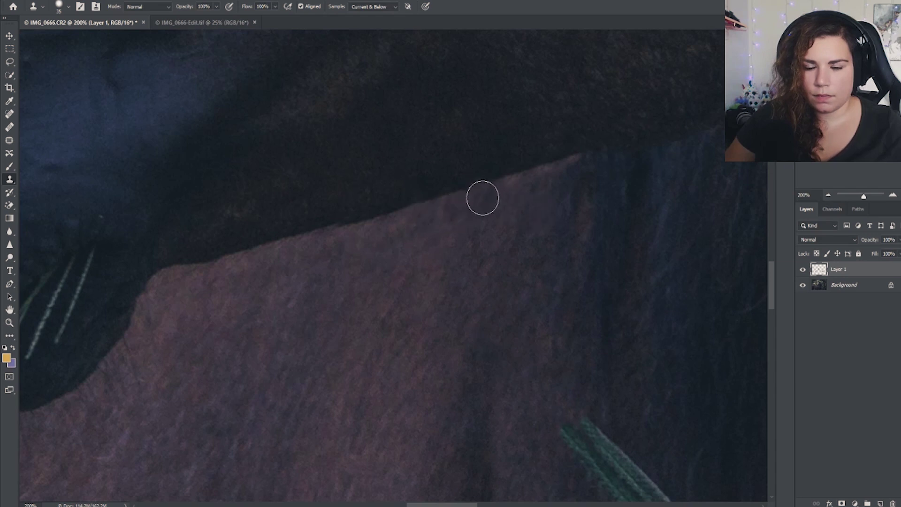
{"action": "left_click", "coordinate": [9, 113]}
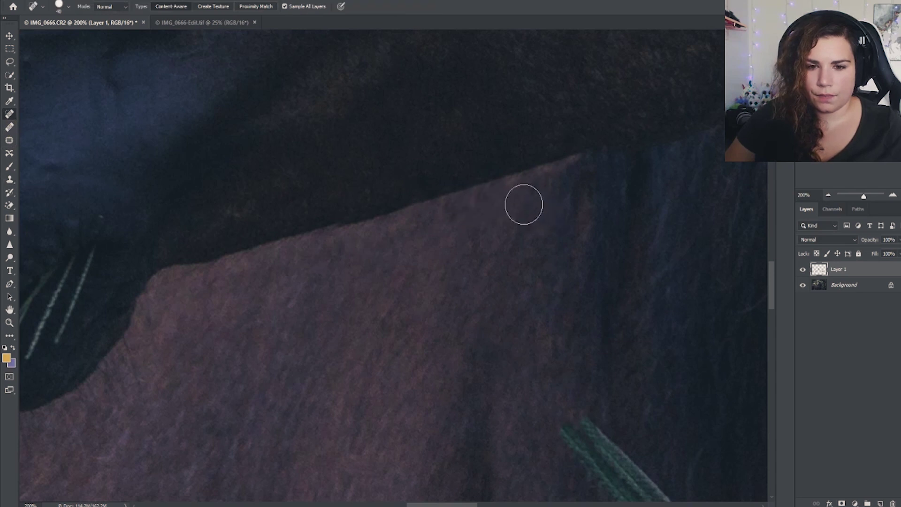
Step: Heal the coat just below the cloned jawline and the dark spot on the horse's chest with the Spot Healing Brush
{"action": "mouse_move", "coordinate": [515, 191]}
{"action": "left_mouse_down"}
{"action": "mouse_move", "coordinate": [539, 189]}
{"action": "mouse_move", "coordinate": [447, 218]}
{"action": "left_mouse_up"}
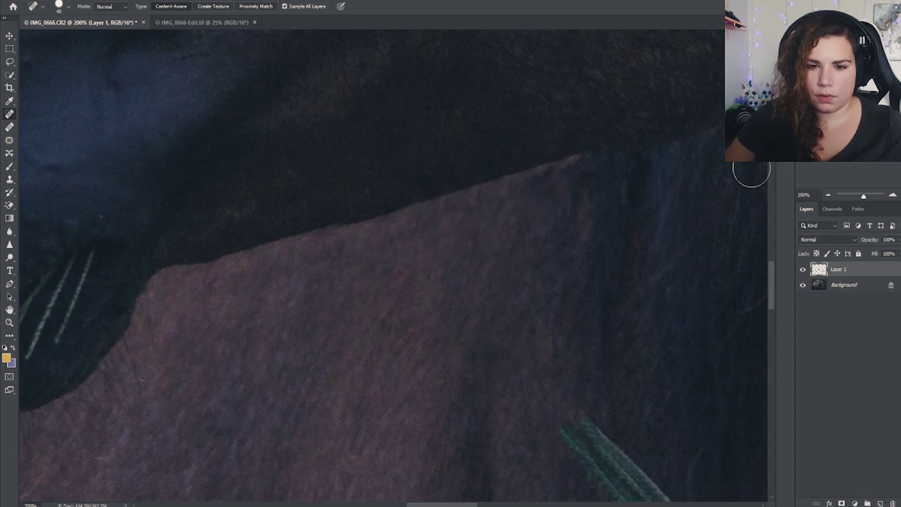
{"action": "left_click", "coordinate": [827, 195]}
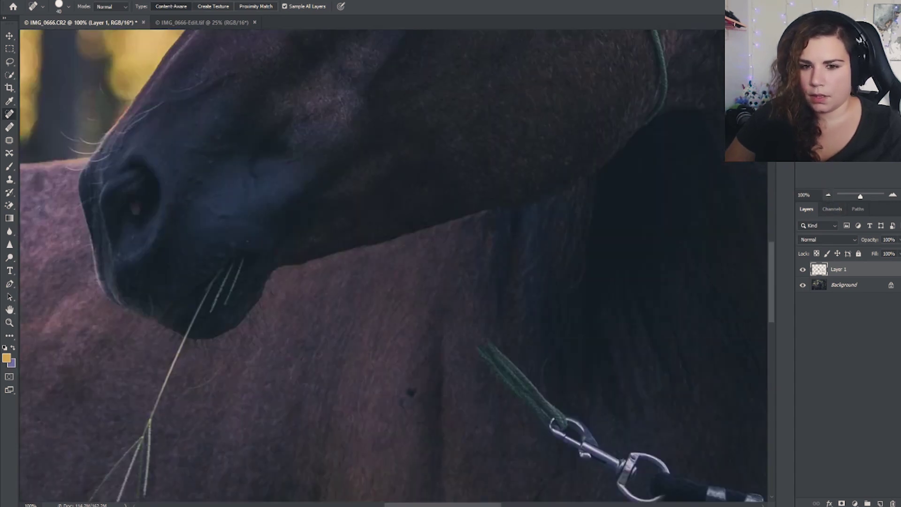
{"action": "left_click_drag", "start_coordinate": [721, 321], "coordinate": [722, 297]}
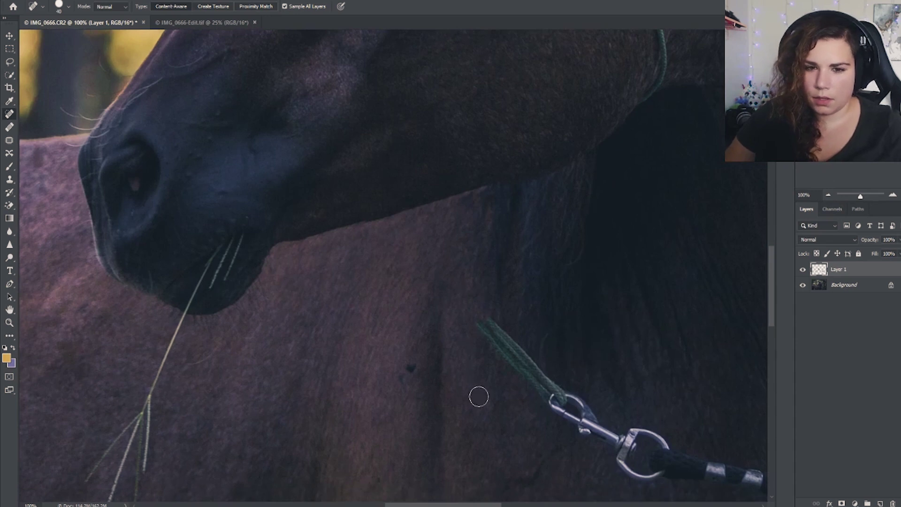
{"action": "left_click", "coordinate": [408, 369]}
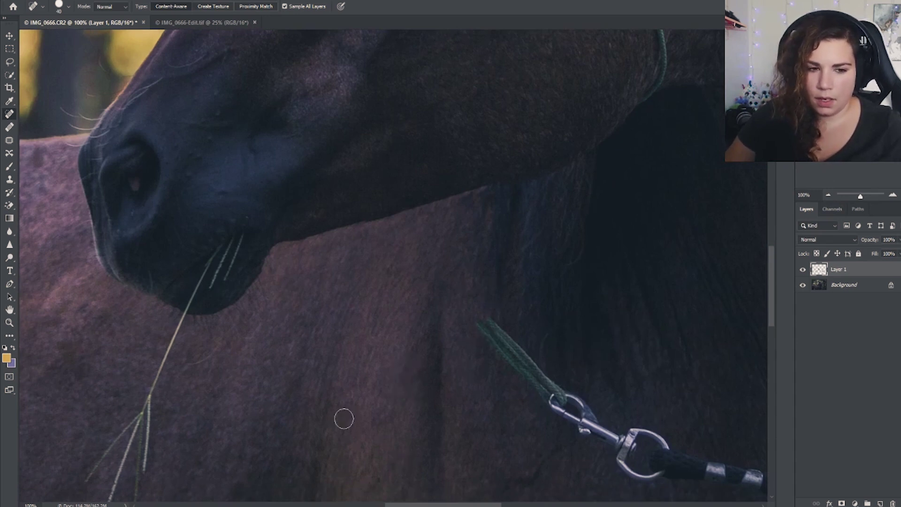
{"action": "left_click", "coordinate": [77, 309]}
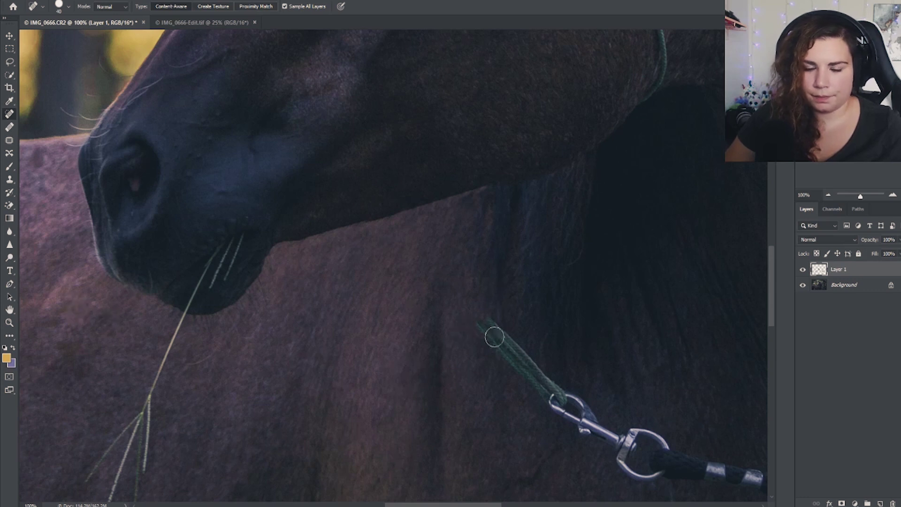
Step: Remove the remaining doubled green rope below the jaw and the metal snap hook attached to it with the Spot Healing Brush
{"action": "mouse_move", "coordinate": [476, 324]}
{"action": "left_mouse_down"}
{"action": "mouse_move", "coordinate": [499, 336]}
{"action": "mouse_move", "coordinate": [484, 317]}
{"action": "mouse_move", "coordinate": [495, 344]}
{"action": "mouse_move", "coordinate": [564, 399]}
{"action": "mouse_move", "coordinate": [496, 333]}
{"action": "mouse_move", "coordinate": [536, 372]}
{"action": "left_mouse_up"}
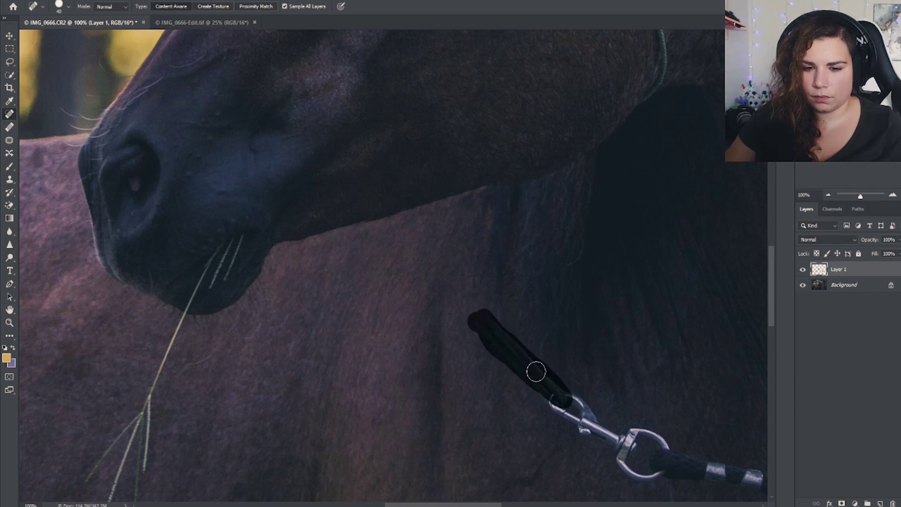
{"action": "left_click", "coordinate": [548, 399]}
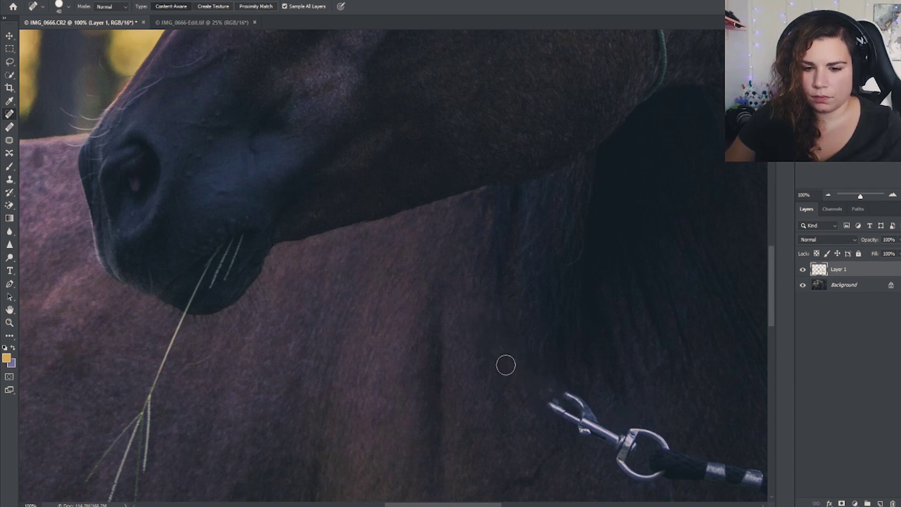
{"action": "mouse_move", "coordinate": [548, 404]}
{"action": "left_mouse_down"}
{"action": "mouse_move", "coordinate": [592, 426]}
{"action": "mouse_move", "coordinate": [581, 431]}
{"action": "mouse_move", "coordinate": [587, 409]}
{"action": "mouse_move", "coordinate": [559, 398]}
{"action": "mouse_move", "coordinate": [585, 425]}
{"action": "mouse_move", "coordinate": [632, 433]}
{"action": "mouse_move", "coordinate": [619, 453]}
{"action": "mouse_move", "coordinate": [632, 472]}
{"action": "mouse_move", "coordinate": [660, 471]}
{"action": "mouse_move", "coordinate": [664, 456]}
{"action": "mouse_move", "coordinate": [635, 431]}
{"action": "mouse_move", "coordinate": [643, 430]}
{"action": "mouse_move", "coordinate": [634, 443]}
{"action": "mouse_move", "coordinate": [650, 469]}
{"action": "mouse_move", "coordinate": [768, 475]}
{"action": "mouse_move", "coordinate": [749, 482]}
{"action": "mouse_move", "coordinate": [665, 459]}
{"action": "mouse_move", "coordinate": [696, 457]}
{"action": "mouse_move", "coordinate": [681, 481]}
{"action": "mouse_move", "coordinate": [659, 477]}
{"action": "left_mouse_up"}
Step: Remove the green cheek rope from the jaw up to the knot below the ear with the Spot Healing Brush
{"action": "left_click_drag", "start_coordinate": [394, 234], "coordinate": [335, 415]}
{"action": "left_click_drag", "start_coordinate": [538, 177], "coordinate": [459, 219]}
{"action": "mouse_move", "coordinate": [488, 149]}
{"action": "left_mouse_down"}
{"action": "mouse_move", "coordinate": [524, 277]}
{"action": "mouse_move", "coordinate": [520, 313]}
{"action": "left_mouse_up"}
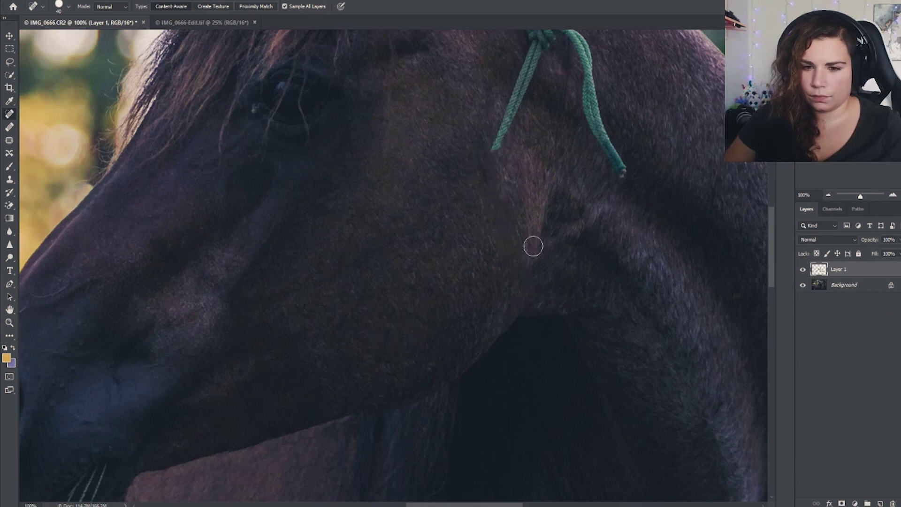
{"action": "left_click_drag", "start_coordinate": [490, 144], "coordinate": [536, 38]}
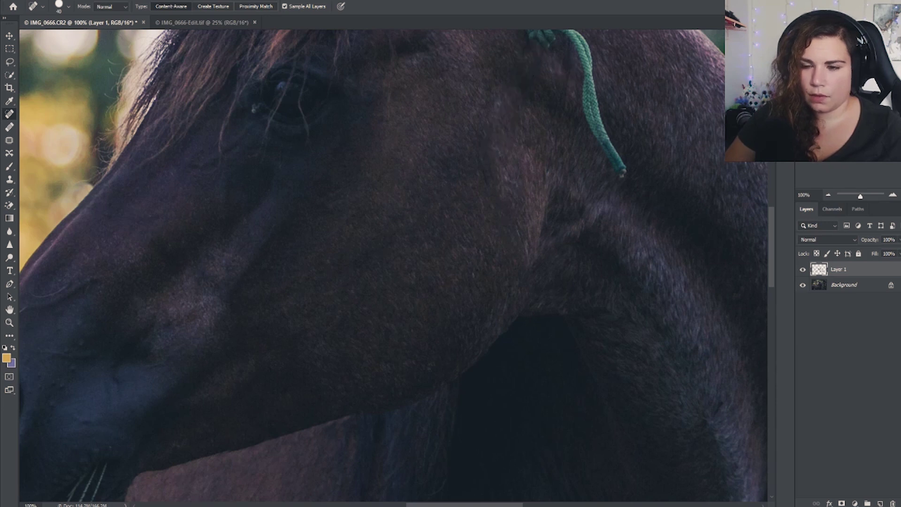
Step: Try to heal away the hanging rope end together with the knot behind the cheek, and undo it
{"action": "left_click_drag", "start_coordinate": [533, 75], "coordinate": [476, 256]}
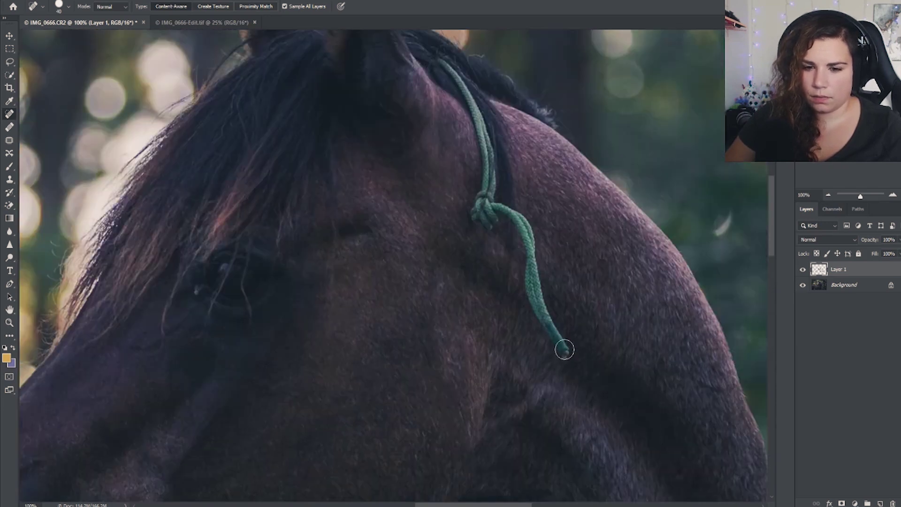
{"action": "mouse_move", "coordinate": [563, 354]}
{"action": "left_mouse_down"}
{"action": "mouse_move", "coordinate": [534, 295]}
{"action": "mouse_move", "coordinate": [525, 235]}
{"action": "mouse_move", "coordinate": [495, 209]}
{"action": "mouse_move", "coordinate": [524, 221]}
{"action": "left_mouse_up"}
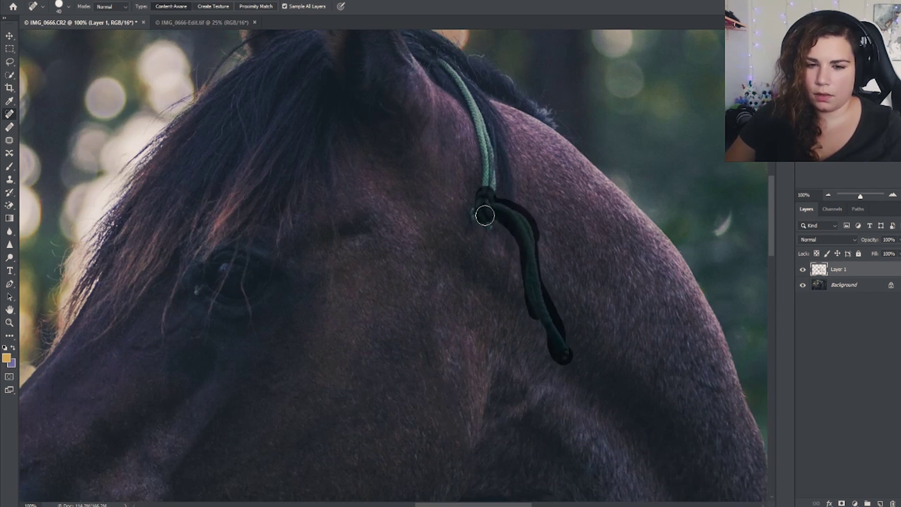
{"action": "left_click_drag", "start_coordinate": [500, 215], "coordinate": [519, 214]}
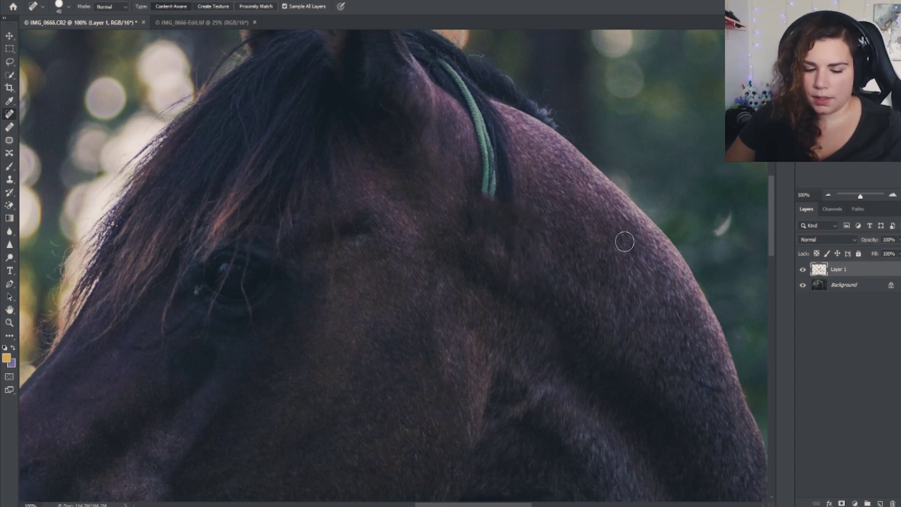
{"action": "key", "text": "ctrl+z"}
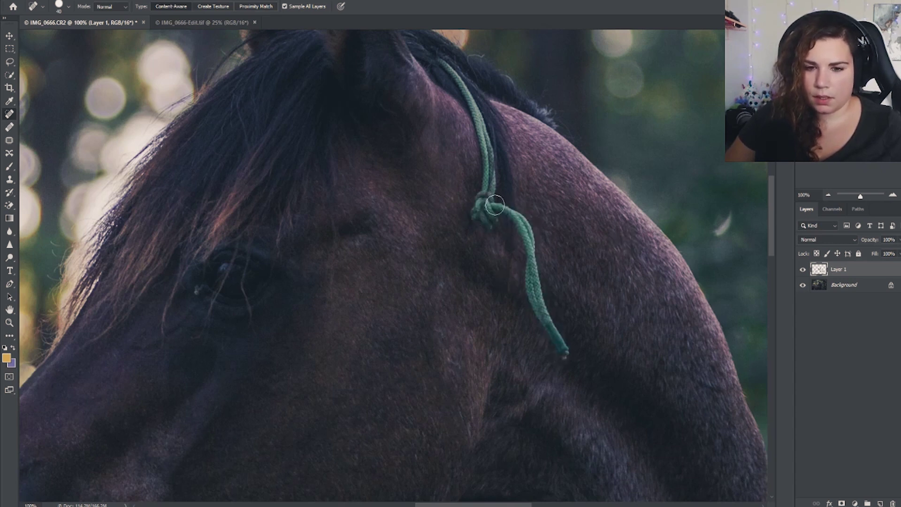
Step: Remove only the loose rope end hanging from the knot along the neck with the Spot Healing Brush
{"action": "mouse_move", "coordinate": [495, 204]}
{"action": "left_mouse_down"}
{"action": "mouse_move", "coordinate": [531, 233]}
{"action": "mouse_move", "coordinate": [541, 307]}
{"action": "mouse_move", "coordinate": [565, 350]}
{"action": "left_mouse_up"}
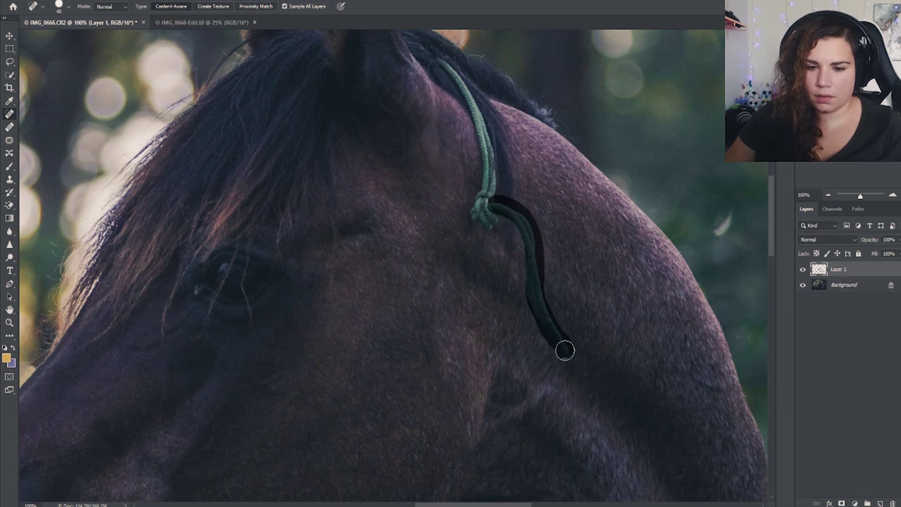
{"action": "mouse_move", "coordinate": [531, 292]}
{"action": "left_mouse_down"}
{"action": "mouse_move", "coordinate": [524, 259]}
{"action": "mouse_move", "coordinate": [497, 287]}
{"action": "left_mouse_up"}
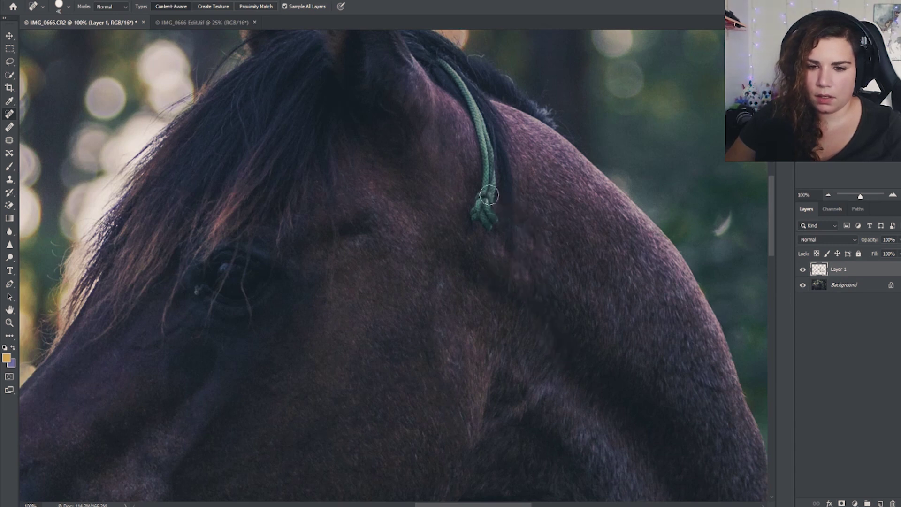
Step: Try to heal away the knot and the rope running up to the mane behind the ear, and undo those strokes
{"action": "mouse_move", "coordinate": [488, 195]}
{"action": "left_mouse_down"}
{"action": "mouse_move", "coordinate": [468, 210]}
{"action": "mouse_move", "coordinate": [479, 211]}
{"action": "mouse_move", "coordinate": [482, 191]}
{"action": "mouse_move", "coordinate": [490, 198]}
{"action": "mouse_move", "coordinate": [483, 136]}
{"action": "mouse_move", "coordinate": [459, 83]}
{"action": "mouse_move", "coordinate": [438, 63]}
{"action": "mouse_move", "coordinate": [486, 136]}
{"action": "left_mouse_up"}
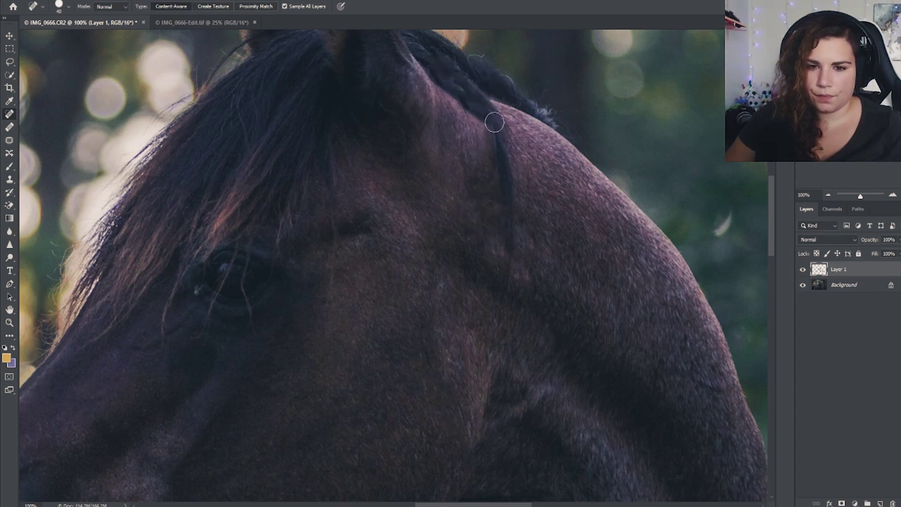
{"action": "mouse_move", "coordinate": [436, 50]}
{"action": "left_mouse_down"}
{"action": "mouse_move", "coordinate": [454, 78]}
{"action": "mouse_move", "coordinate": [437, 59]}
{"action": "left_mouse_up"}
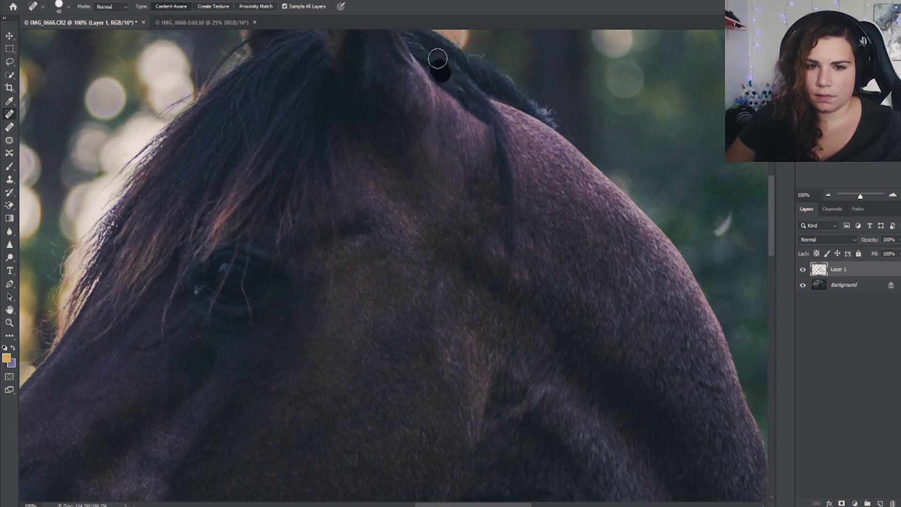
{"action": "left_click", "coordinate": [438, 53]}
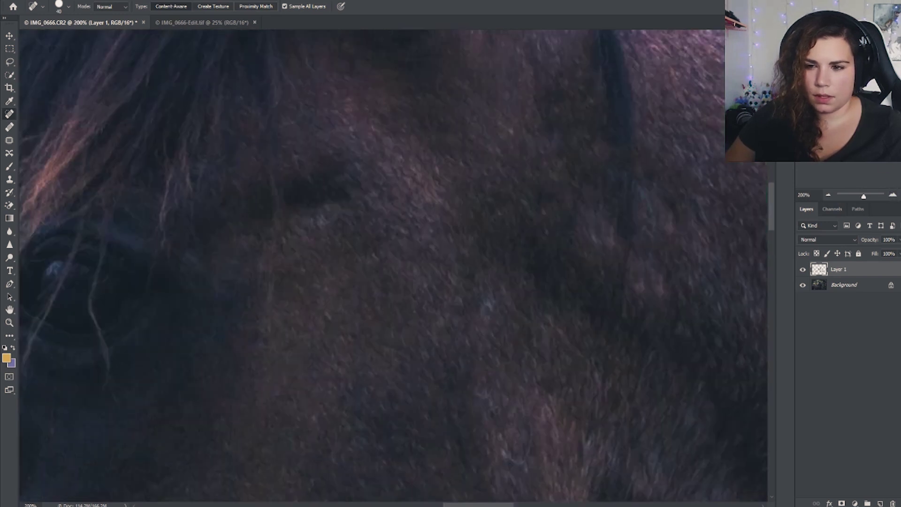
{"action": "mouse_move", "coordinate": [851, 101]}
{"action": "left_mouse_down"}
{"action": "mouse_move", "coordinate": [848, 109]}
{"action": "mouse_move", "coordinate": [854, 95]}
{"action": "left_mouse_up"}
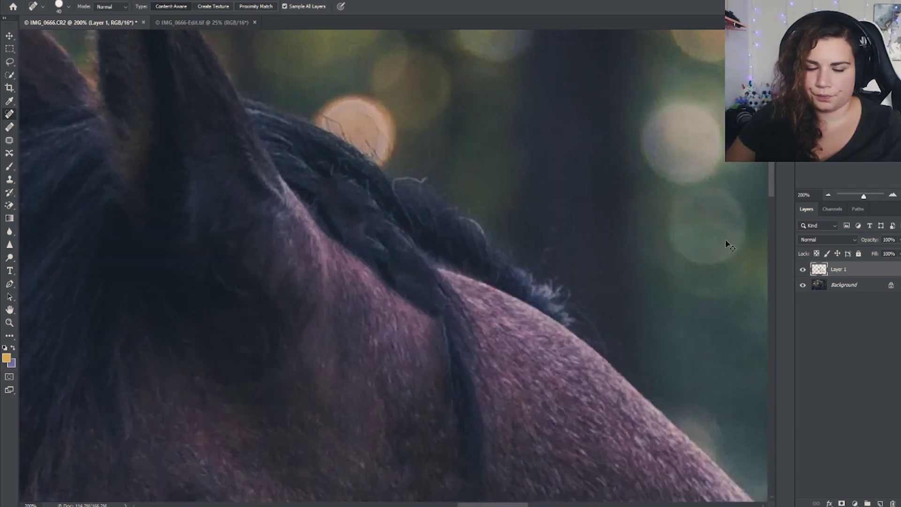
{"action": "key", "text": "ctrl+z"}
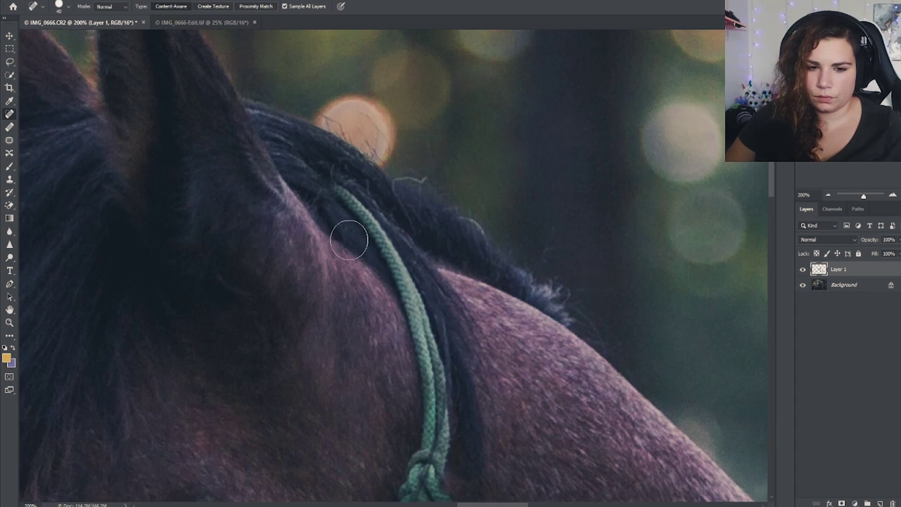
Step: Reduce the Spot Healing Brush to 25 and remove the rope behind the ear, the knot and the leftover green traces
{"action": "key", "text": "bracketleft"}
{"action": "key", "text": "bracketleft"}
{"action": "key", "text": "bracketleft"}
{"action": "mouse_move", "coordinate": [333, 184]}
{"action": "left_mouse_down"}
{"action": "mouse_move", "coordinate": [414, 292]}
{"action": "mouse_move", "coordinate": [407, 285]}
{"action": "mouse_move", "coordinate": [426, 342]}
{"action": "mouse_move", "coordinate": [406, 294]}
{"action": "left_mouse_up"}
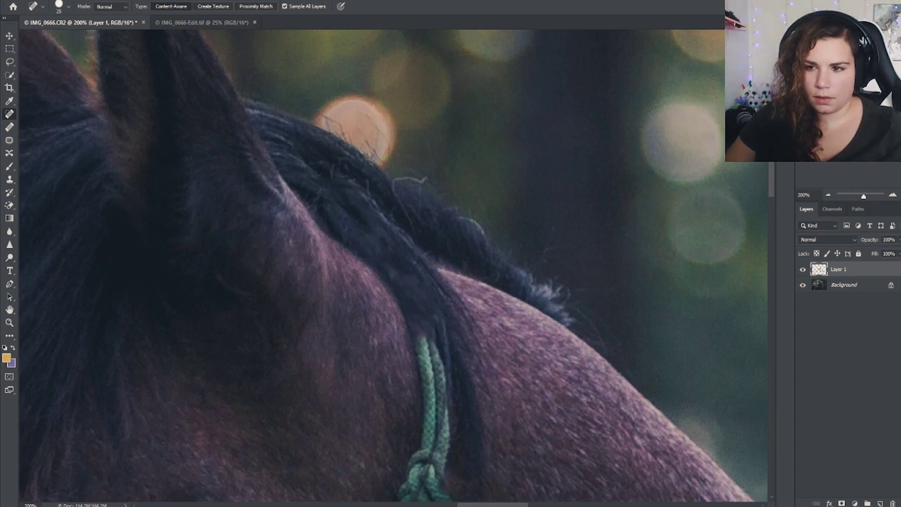
{"action": "left_click_drag", "start_coordinate": [600, 438], "coordinate": [530, 269]}
{"action": "mouse_move", "coordinate": [371, 351]}
{"action": "left_mouse_down"}
{"action": "mouse_move", "coordinate": [357, 288]}
{"action": "mouse_move", "coordinate": [340, 330]}
{"action": "mouse_move", "coordinate": [341, 312]}
{"action": "mouse_move", "coordinate": [355, 301]}
{"action": "mouse_move", "coordinate": [361, 343]}
{"action": "mouse_move", "coordinate": [356, 311]}
{"action": "mouse_move", "coordinate": [375, 310]}
{"action": "mouse_move", "coordinate": [363, 310]}
{"action": "mouse_move", "coordinate": [353, 160]}
{"action": "mouse_move", "coordinate": [369, 196]}
{"action": "mouse_move", "coordinate": [376, 301]}
{"action": "left_mouse_up"}
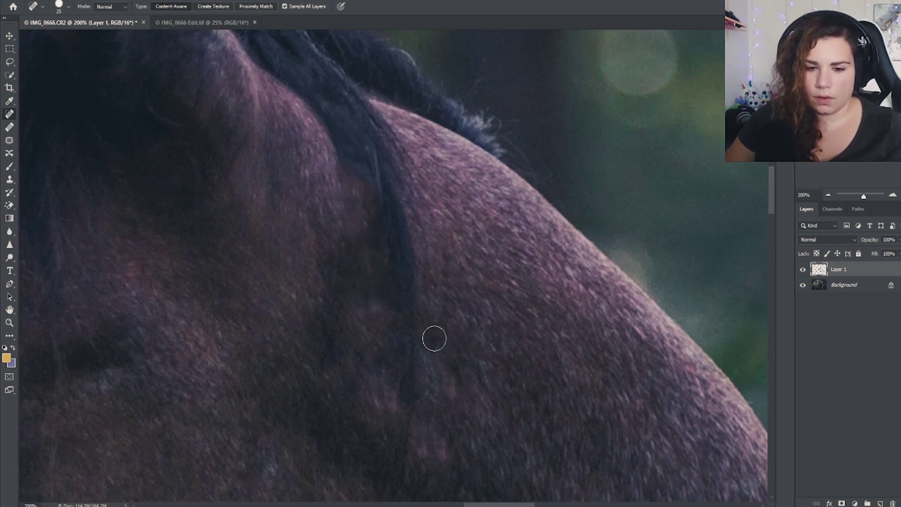
{"action": "left_click_drag", "start_coordinate": [405, 331], "coordinate": [429, 384]}
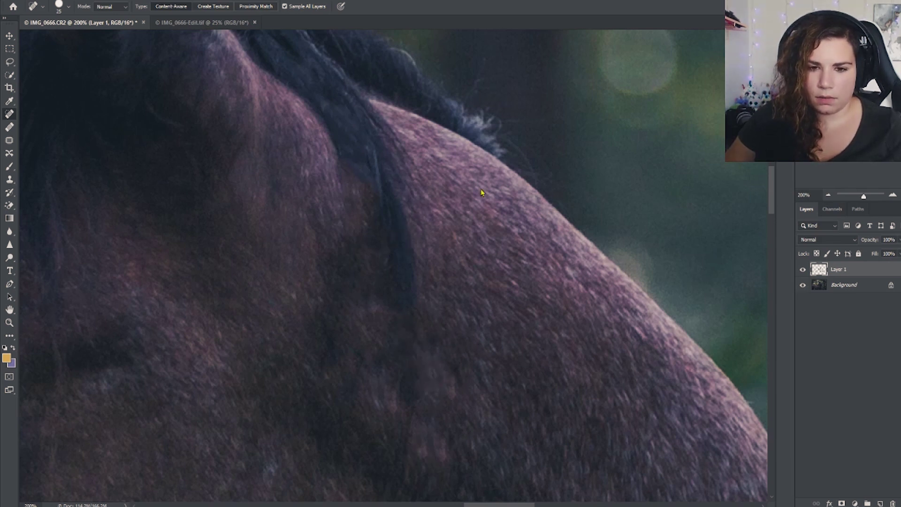
Step: Extend the dark lock of mane down the neck with the Clone Stamp at size 30, tapering its tip with a smaller brush
{"action": "left_click", "coordinate": [9, 127]}
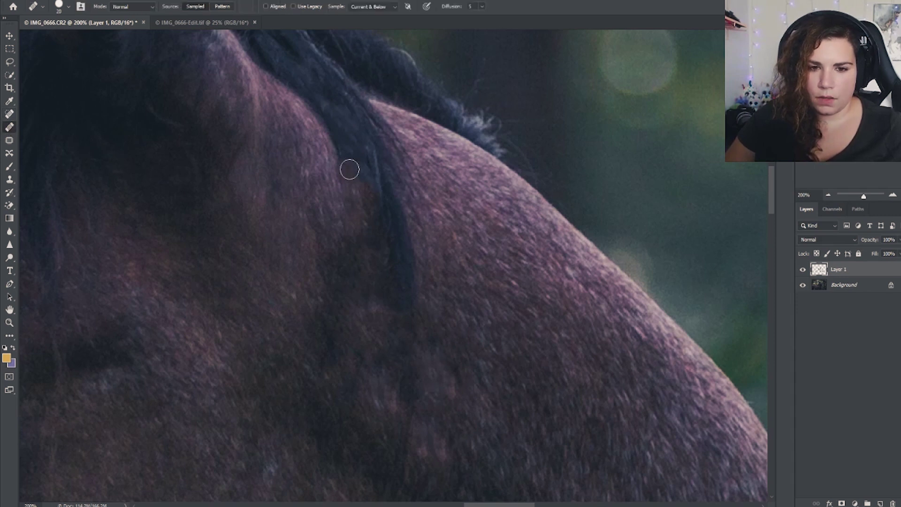
{"action": "left_click", "coordinate": [10, 181]}
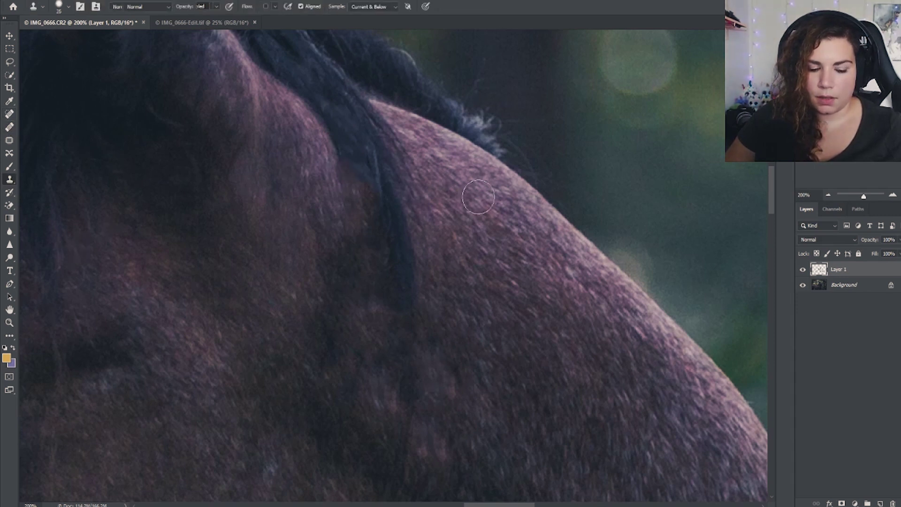
{"action": "key", "text": "bracketright"}
{"action": "key", "text": "bracketright"}
{"action": "key", "text": "bracketright"}
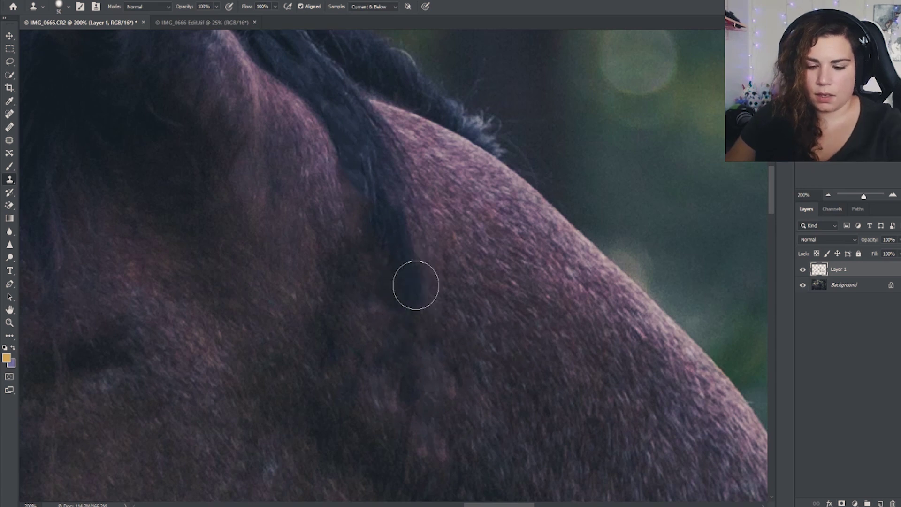
{"action": "key", "text": "bracketleft"}
{"action": "key", "text": "bracketleft"}
{"action": "mouse_move", "coordinate": [409, 312]}
{"action": "left_mouse_down"}
{"action": "mouse_move", "coordinate": [409, 384]}
{"action": "mouse_move", "coordinate": [407, 327]}
{"action": "left_mouse_up"}
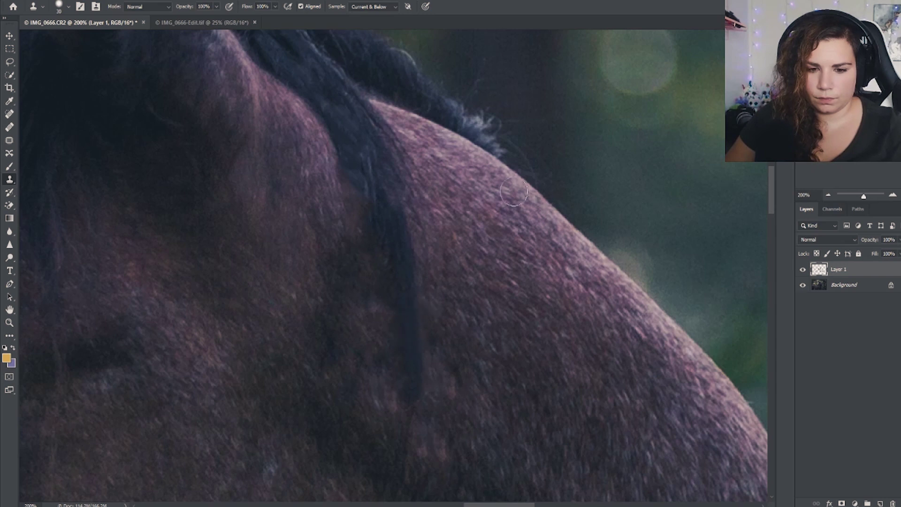
{"action": "left_click", "coordinate": [550, 295], "text": "alt"}
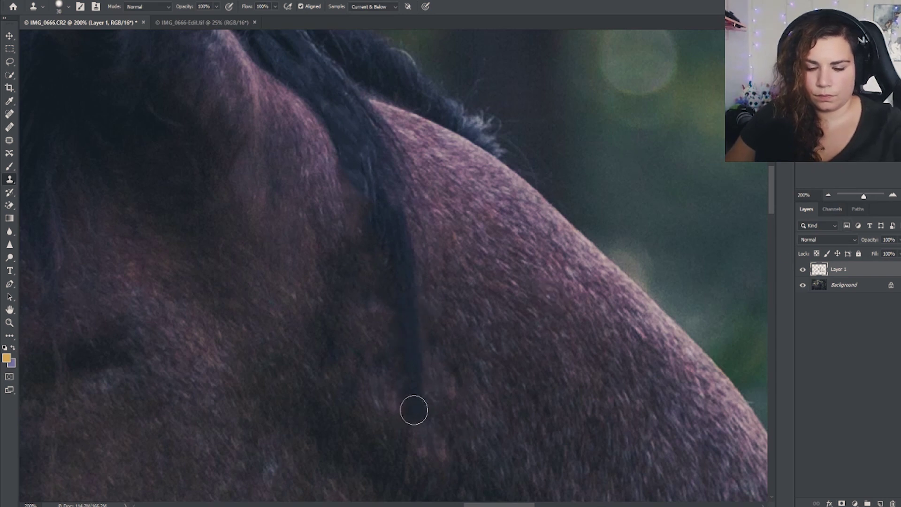
{"action": "key", "text": "bracketleft"}
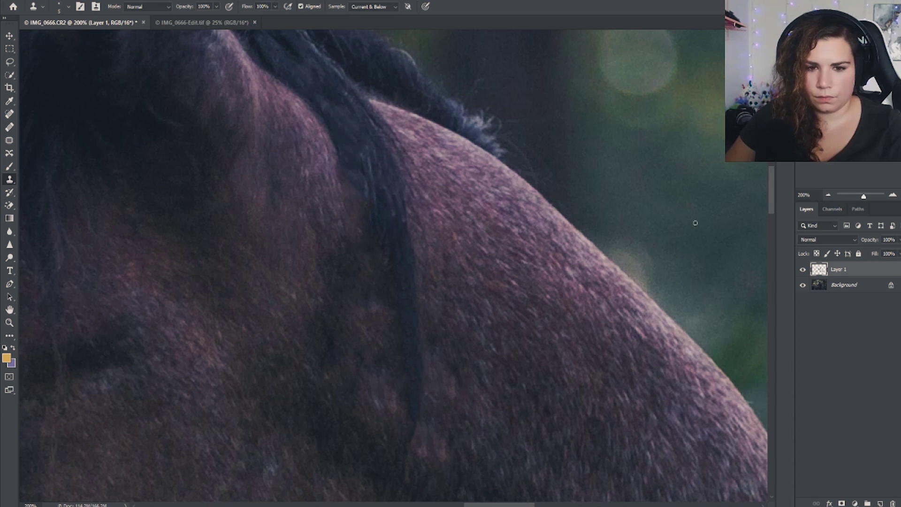
Step: Remove the small dark mark on the horse's chest with the Spot Healing Brush at size 45
{"action": "left_click", "coordinate": [828, 196]}
{"action": "left_click", "coordinate": [828, 196]}
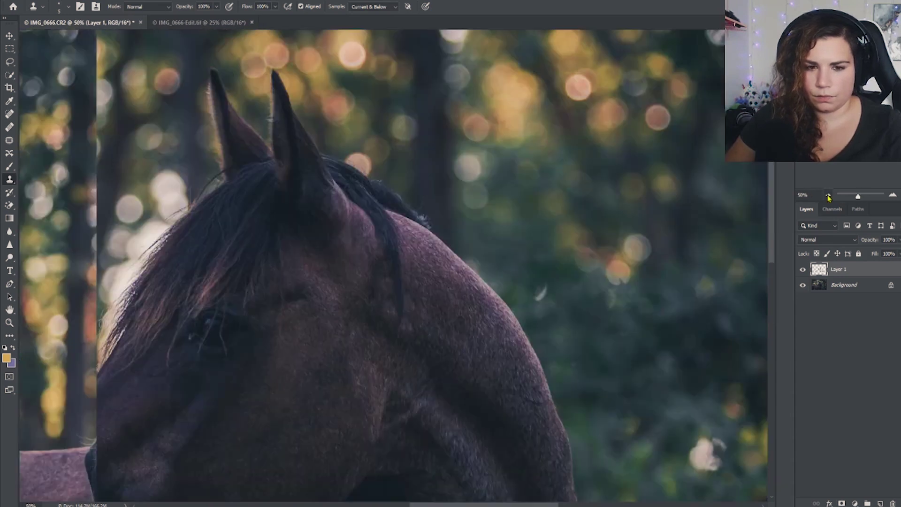
{"action": "left_click", "coordinate": [828, 196]}
{"action": "left_click", "coordinate": [827, 196]}
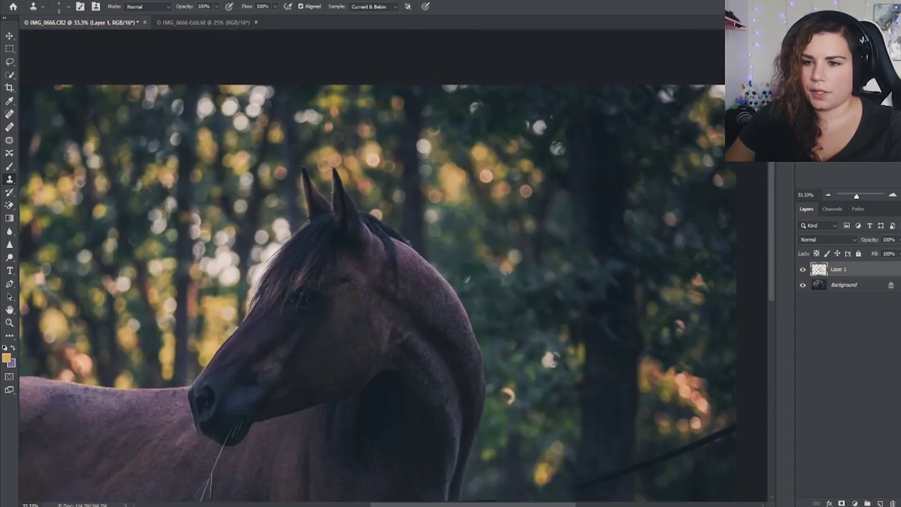
{"action": "scroll", "coordinate": [393, 265], "scroll_direction": "down", "scroll_amount": 3}
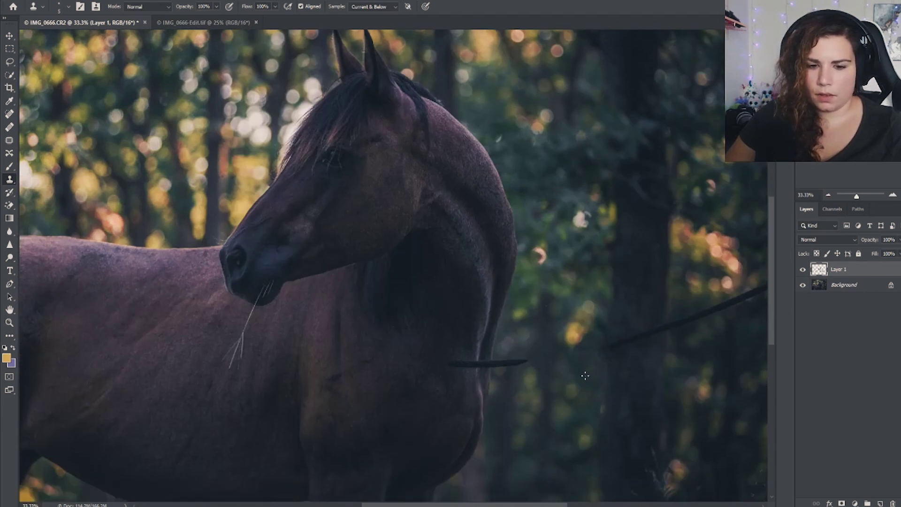
{"action": "left_click", "coordinate": [892, 195]}
{"action": "left_click", "coordinate": [892, 196]}
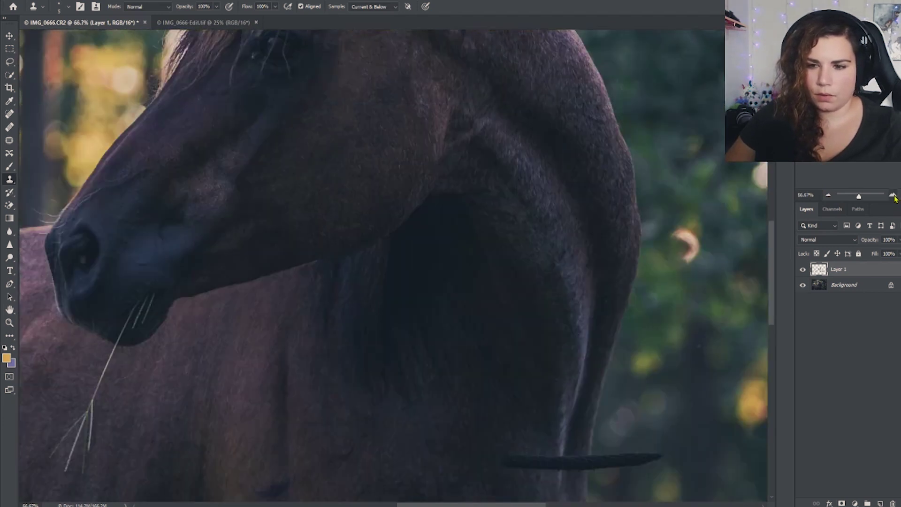
{"action": "left_click", "coordinate": [893, 195]}
{"action": "left_click_drag", "start_coordinate": [294, 405], "coordinate": [490, 124]}
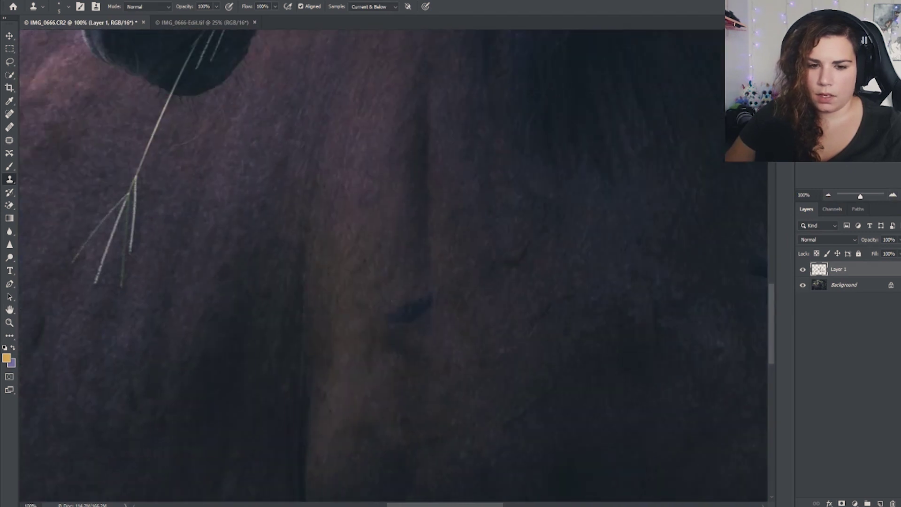
{"action": "left_click", "coordinate": [10, 114]}
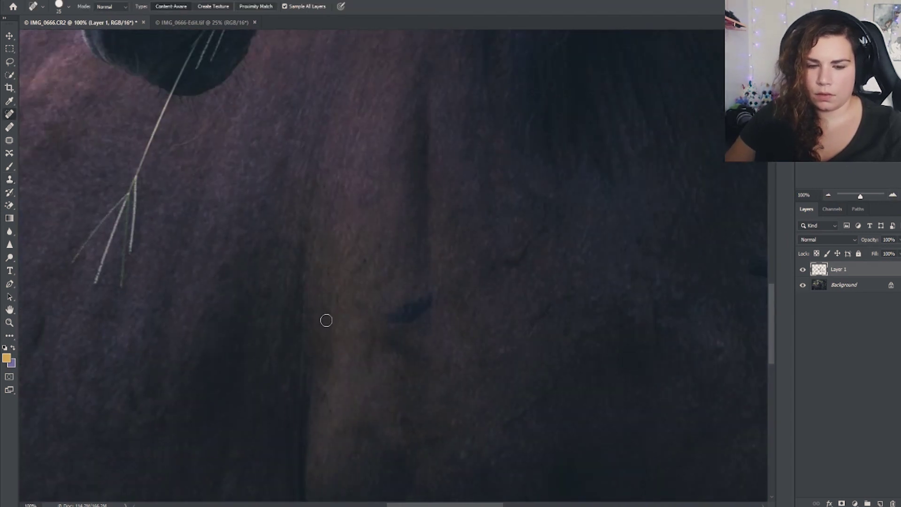
{"action": "mouse_move", "coordinate": [373, 314]}
{"action": "left_mouse_down"}
{"action": "mouse_move", "coordinate": [424, 301]}
{"action": "mouse_move", "coordinate": [402, 320]}
{"action": "left_mouse_up"}
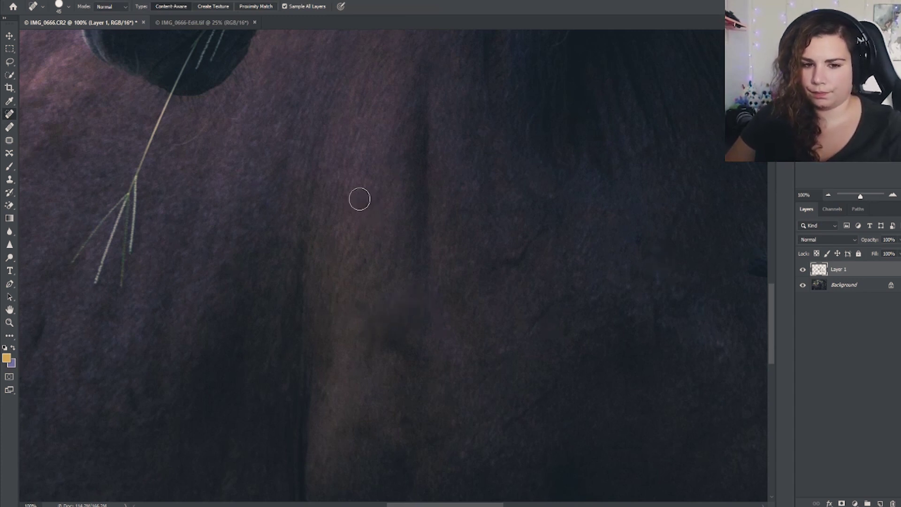
Step: Heal away the part of the rope stub lying over the dark chest, including its leftover traces
{"action": "left_click_drag", "start_coordinate": [704, 277], "coordinate": [416, 259]}
{"action": "left_click_drag", "start_coordinate": [760, 281], "coordinate": [669, 250]}
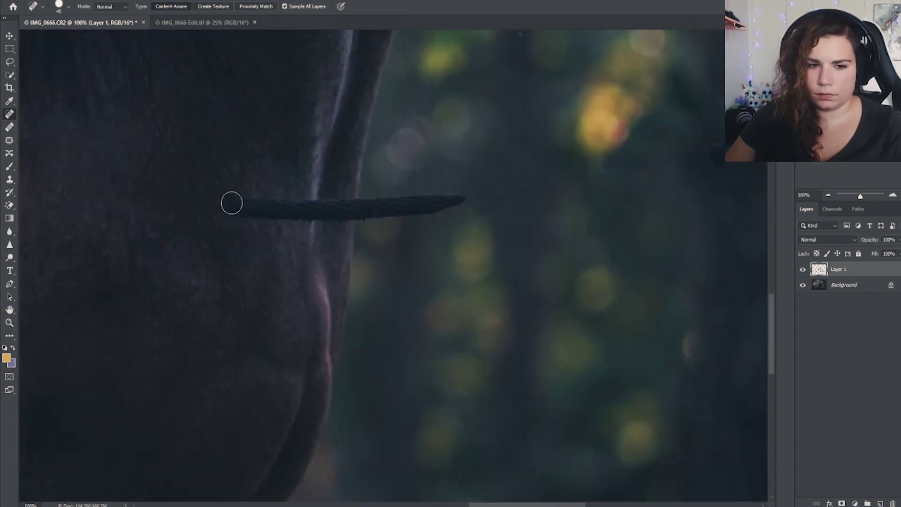
{"action": "left_click_drag", "start_coordinate": [231, 203], "coordinate": [310, 209]}
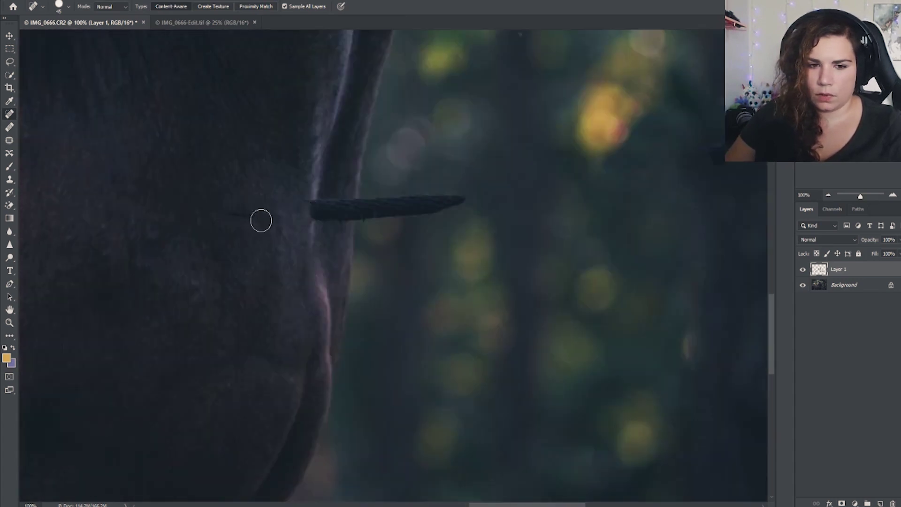
{"action": "left_click_drag", "start_coordinate": [278, 220], "coordinate": [224, 214]}
Step: Remove the rest of the rope stub across the neck's outer edge and the blurred background beside it
{"action": "mouse_move", "coordinate": [312, 208]}
{"action": "left_mouse_down"}
{"action": "mouse_move", "coordinate": [342, 214]}
{"action": "mouse_move", "coordinate": [322, 247]}
{"action": "left_mouse_up"}
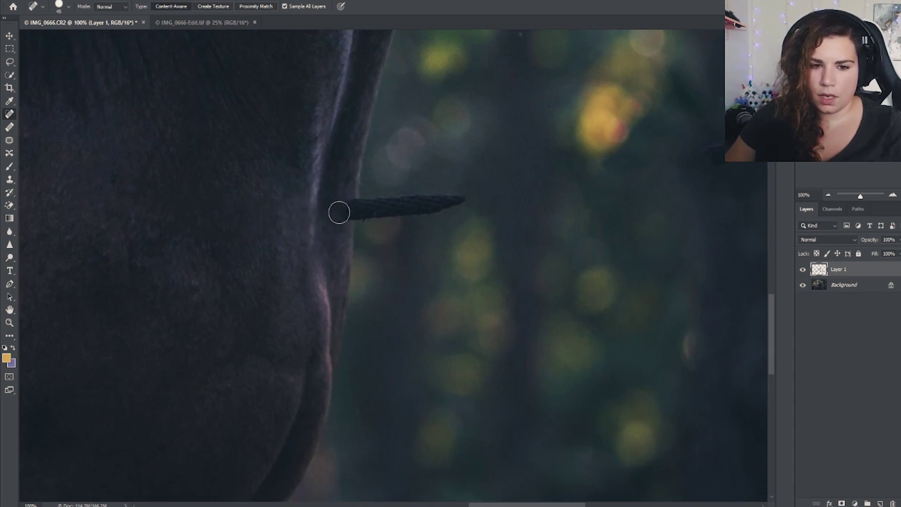
{"action": "mouse_move", "coordinate": [338, 213]}
{"action": "left_mouse_down"}
{"action": "mouse_move", "coordinate": [476, 200]}
{"action": "mouse_move", "coordinate": [383, 199]}
{"action": "mouse_move", "coordinate": [369, 221]}
{"action": "left_mouse_up"}
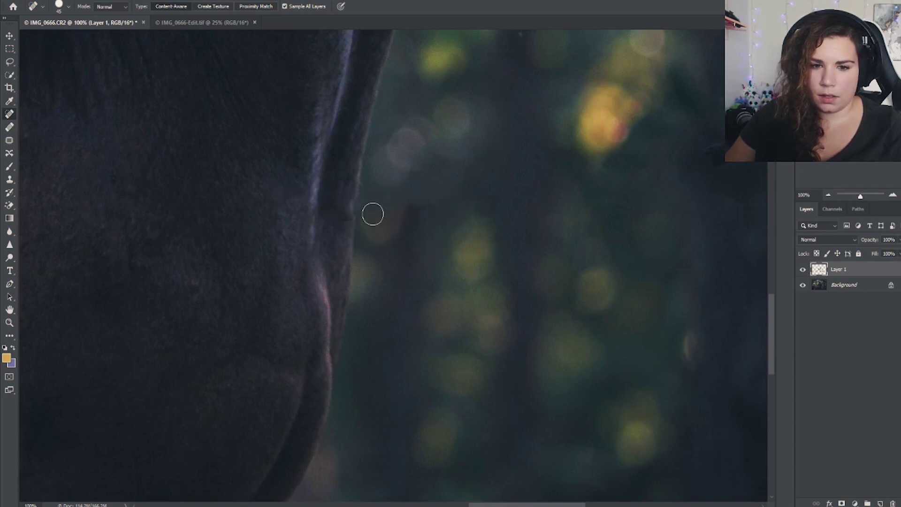
{"action": "left_click_drag", "start_coordinate": [378, 211], "coordinate": [408, 203]}
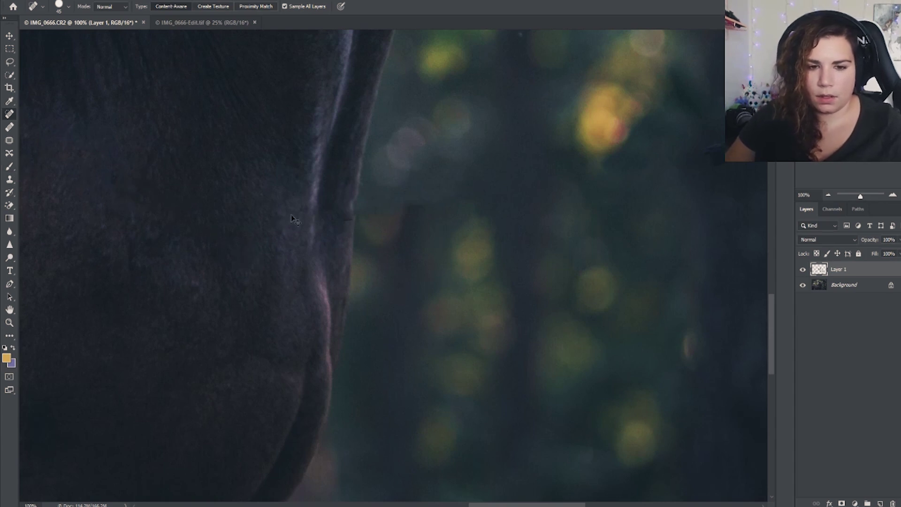
{"action": "mouse_move", "coordinate": [462, 199]}
{"action": "left_mouse_down"}
{"action": "mouse_move", "coordinate": [310, 199]}
{"action": "mouse_move", "coordinate": [312, 207]}
{"action": "mouse_move", "coordinate": [474, 201]}
{"action": "mouse_move", "coordinate": [309, 223]}
{"action": "mouse_move", "coordinate": [412, 215]}
{"action": "left_mouse_up"}
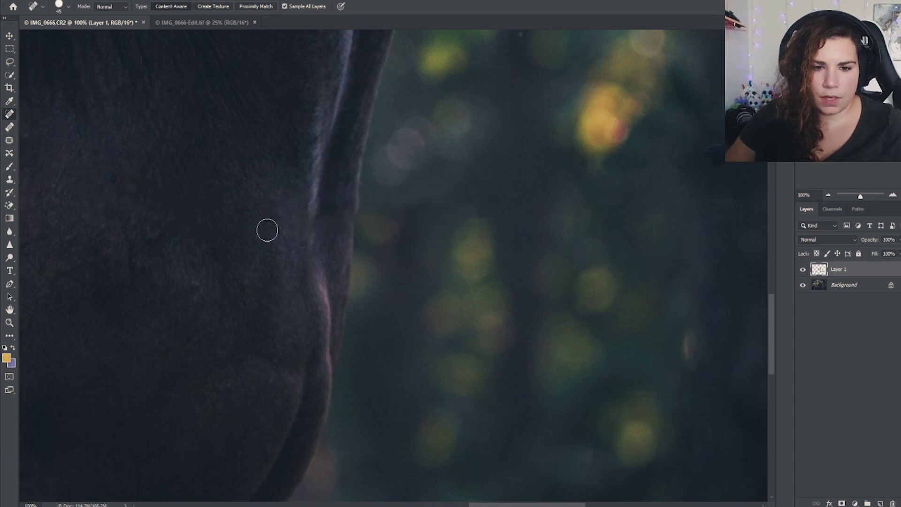
Step: Rebuild the light rim down the front of the neck with the Clone Stamp at size 25
{"action": "left_click", "coordinate": [10, 179]}
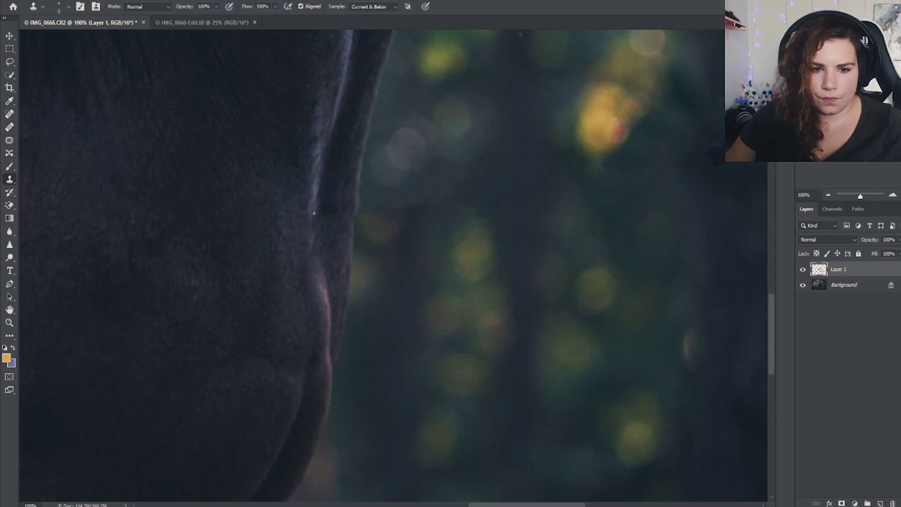
{"action": "key", "text": "bracketright"}
{"action": "key", "text": "bracketright"}
{"action": "key", "text": "bracketright"}
{"action": "key", "text": "bracketright"}
{"action": "key", "text": "bracketright"}
{"action": "key", "text": "bracketright"}
{"action": "key", "text": "bracketright"}
{"action": "key", "text": "bracketright"}
{"action": "key", "text": "bracketright"}
{"action": "key", "text": "bracketright"}
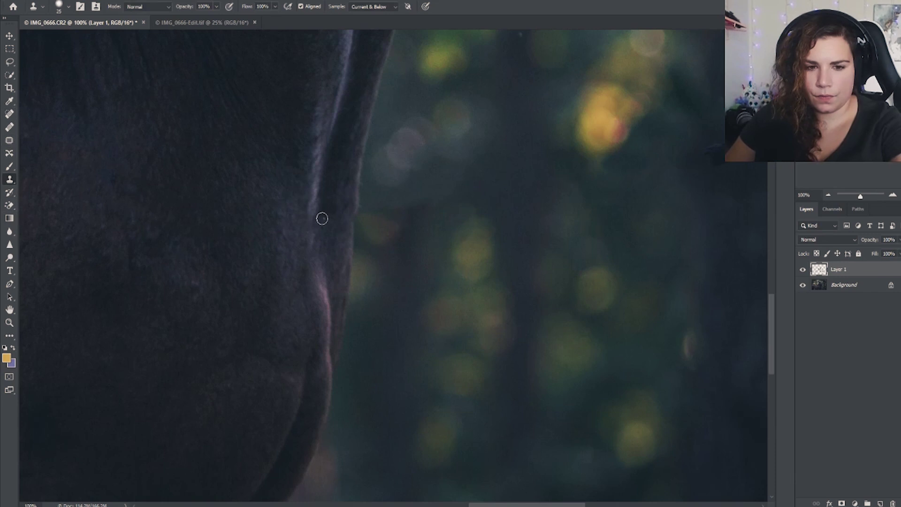
Step: Enlarge the Clone Stamp to 80 and clone two yellow bokeh spots into the healed background beside the neck
{"action": "key", "text": "bracketright"}
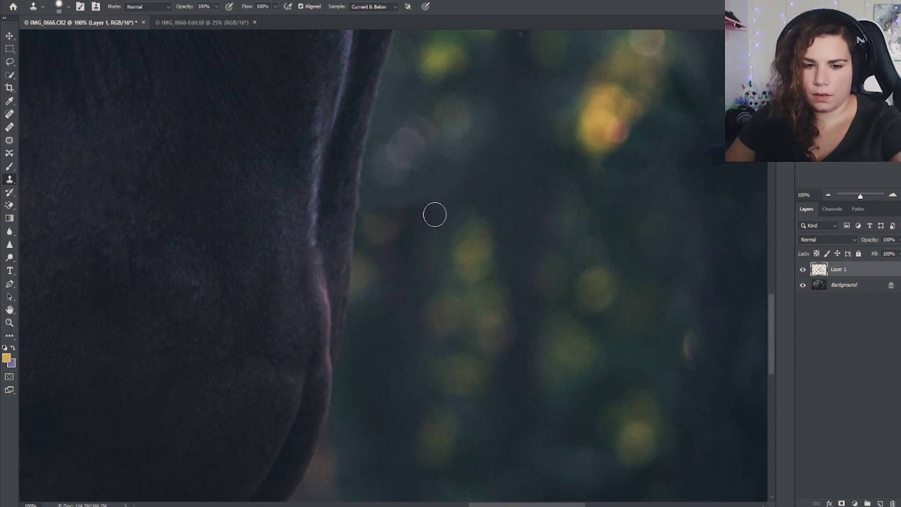
{"action": "key", "text": "bracketright"}
{"action": "key", "text": "bracketright"}
{"action": "key", "text": "bracketright"}
{"action": "key", "text": "bracketright"}
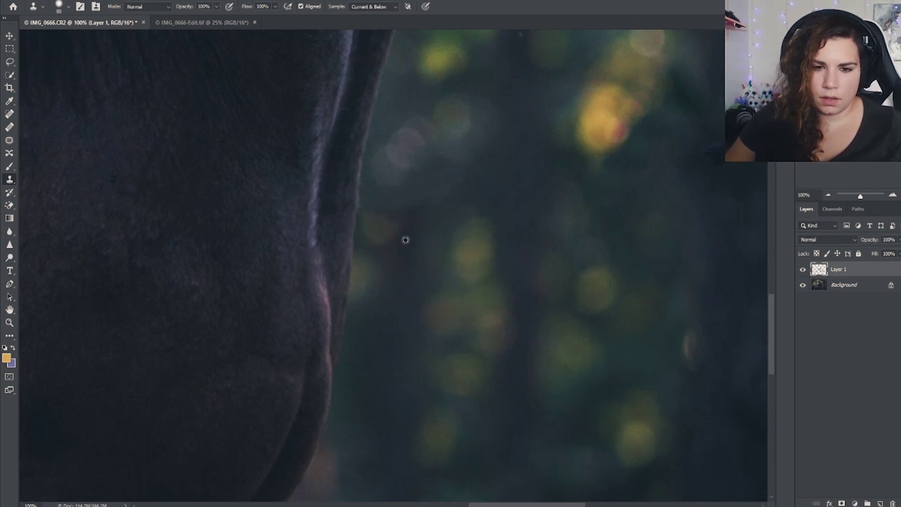
{"action": "left_click", "coordinate": [382, 221]}
{"action": "left_click", "coordinate": [476, 253]}
{"action": "key", "text": "ctrl+z"}
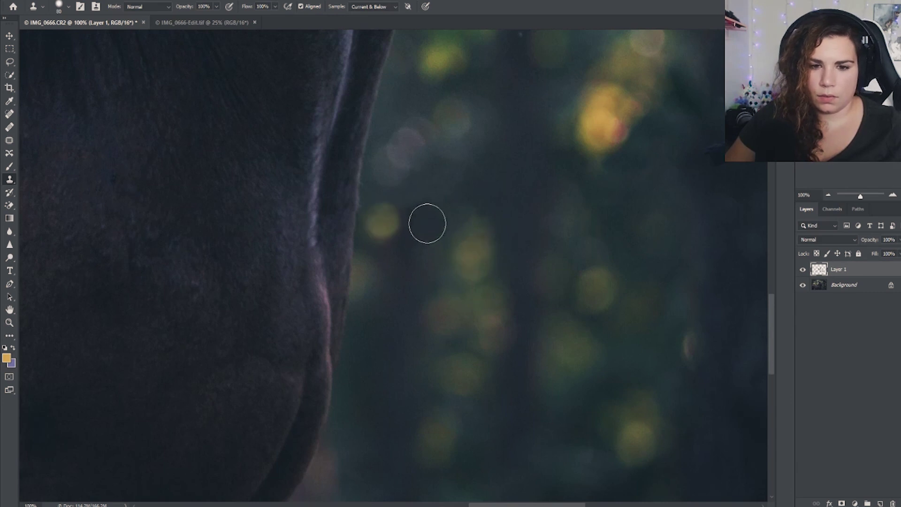
{"action": "left_click", "coordinate": [408, 273], "text": "alt"}
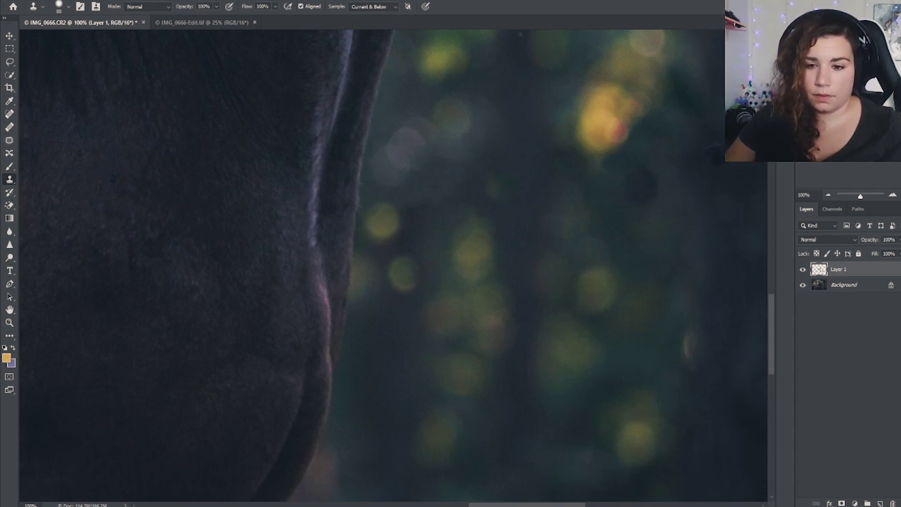
Step: Undo the cloning over the black lead rope and remove the rope across the tree trunk with the Spot Healing Brush
{"action": "mouse_move", "coordinate": [716, 153]}
{"action": "left_mouse_down"}
{"action": "mouse_move", "coordinate": [716, 165]}
{"action": "mouse_move", "coordinate": [559, 284]}
{"action": "mouse_move", "coordinate": [476, 237]}
{"action": "mouse_move", "coordinate": [628, 181]}
{"action": "left_mouse_up"}
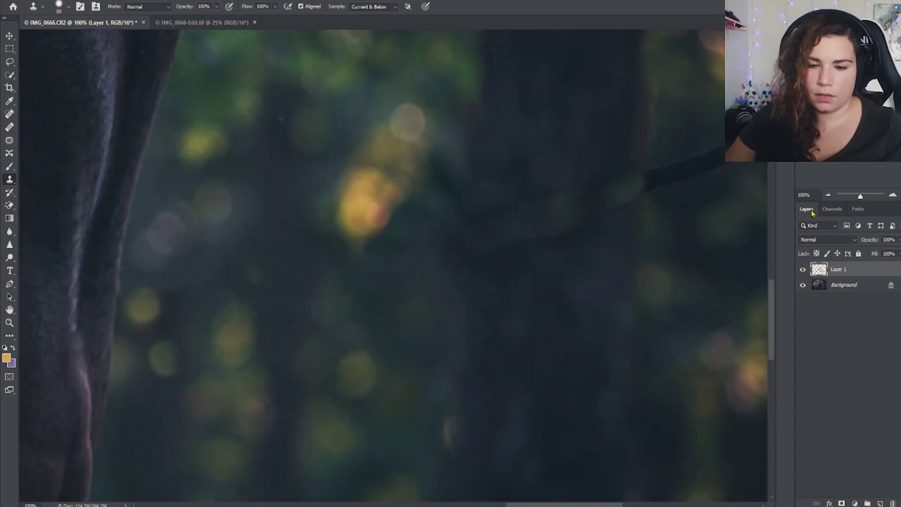
{"action": "key", "text": "ctrl+z"}
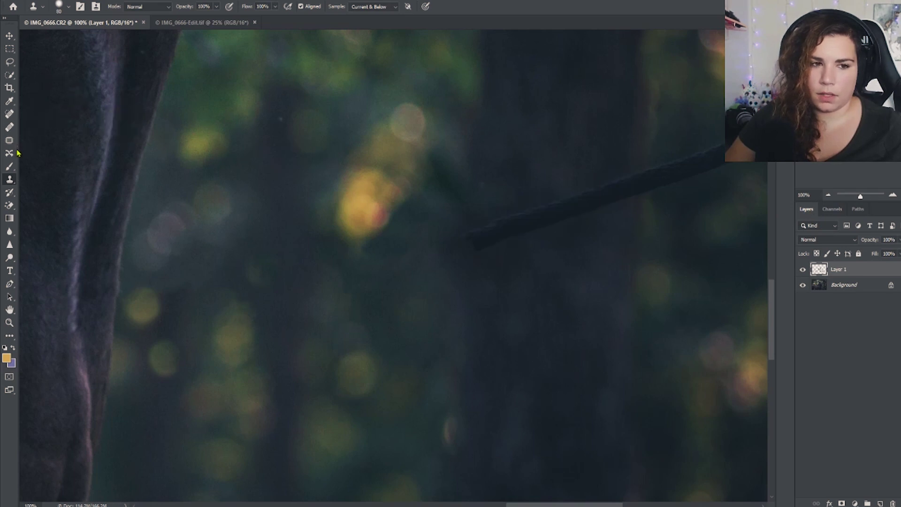
{"action": "left_click", "coordinate": [9, 115]}
{"action": "mouse_move", "coordinate": [454, 238]}
{"action": "left_mouse_down"}
{"action": "mouse_move", "coordinate": [653, 184]}
{"action": "mouse_move", "coordinate": [465, 227]}
{"action": "mouse_move", "coordinate": [476, 245]}
{"action": "mouse_move", "coordinate": [503, 239]}
{"action": "left_mouse_up"}
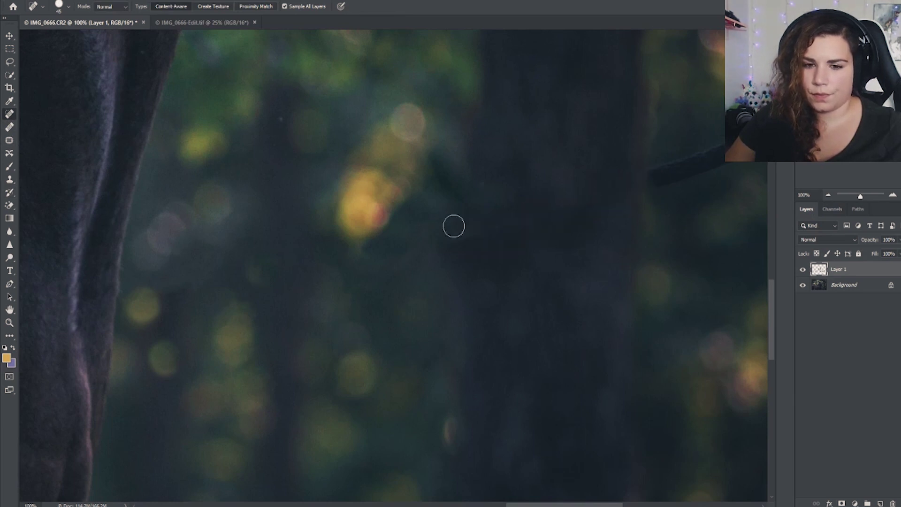
Step: Heal away the remaining lead rope over the foliage beyond the trunk, touching up leftover spots
{"action": "scroll", "coordinate": [393, 265], "scroll_direction": "right", "scroll_amount": 4}
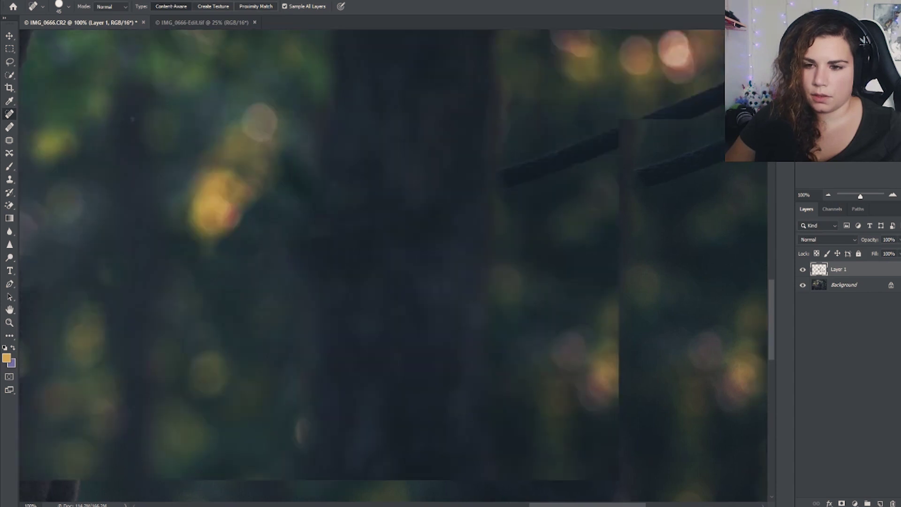
{"action": "scroll", "coordinate": [393, 265], "scroll_direction": "up", "scroll_amount": 2}
{"action": "mouse_move", "coordinate": [469, 235]}
{"action": "left_mouse_down"}
{"action": "mouse_move", "coordinate": [626, 196]}
{"action": "mouse_move", "coordinate": [732, 137]}
{"action": "mouse_move", "coordinate": [516, 220]}
{"action": "left_mouse_up"}
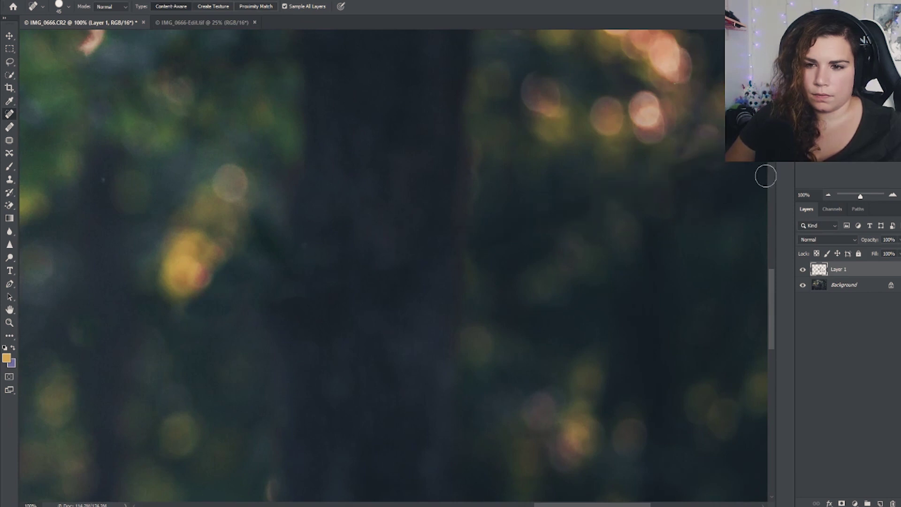
{"action": "left_click_drag", "start_coordinate": [475, 245], "coordinate": [557, 225]}
{"action": "left_click", "coordinate": [590, 219]}
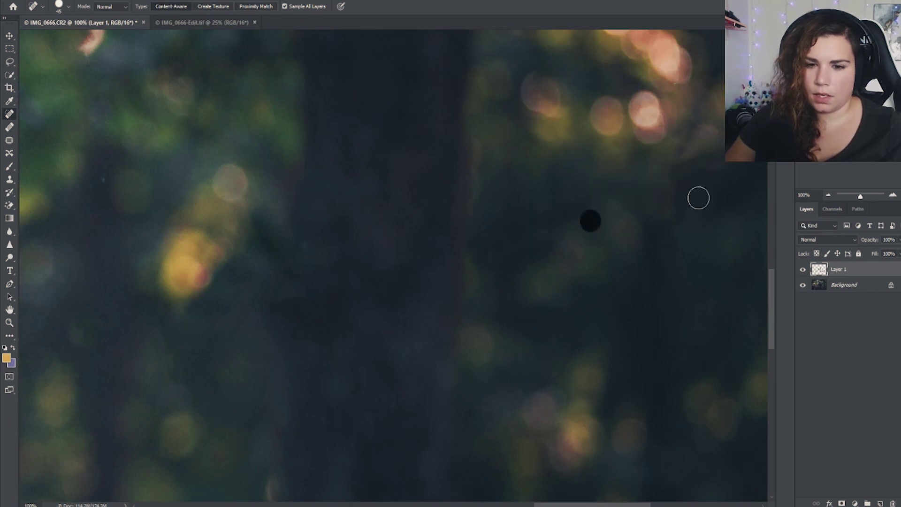
{"action": "left_click", "coordinate": [687, 164]}
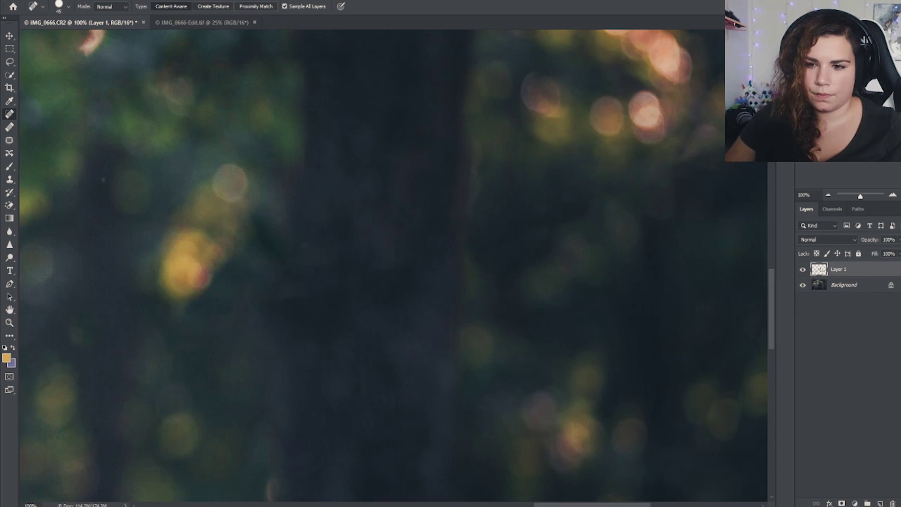
Step: Smooth the leftover dark patches on the tree trunk and along its edge nearest the horse with the Spot Healing Brush
{"action": "left_click", "coordinate": [397, 263]}
{"action": "left_click", "coordinate": [325, 268]}
{"action": "left_click", "coordinate": [293, 301]}
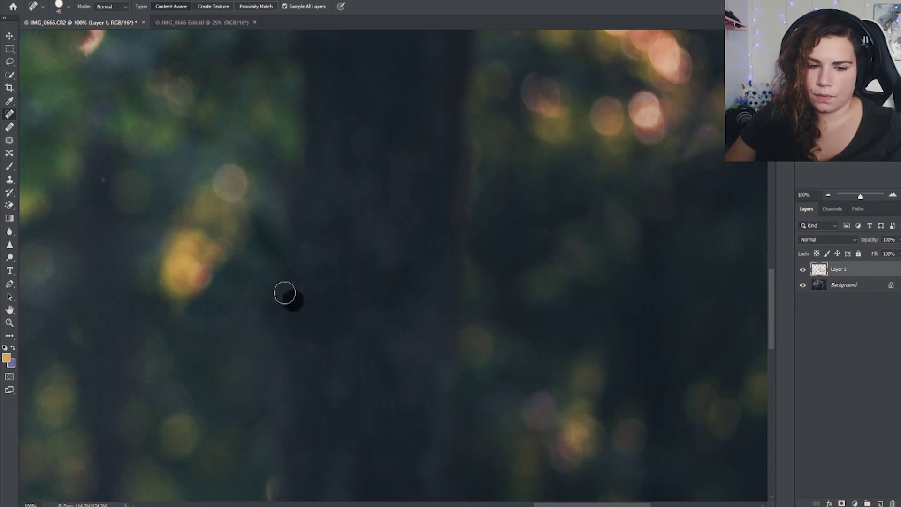
{"action": "left_click_drag", "start_coordinate": [278, 266], "coordinate": [280, 316]}
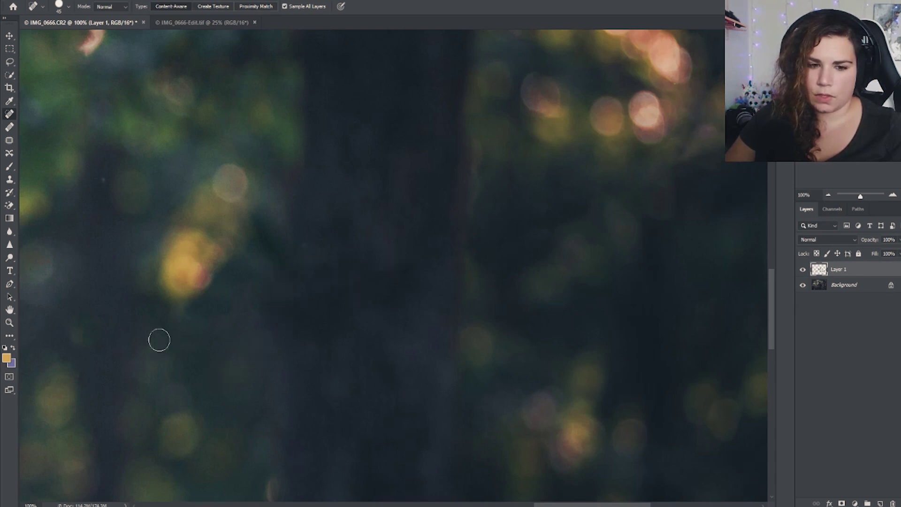
Step: Blend the healed rope area around the tree trunk with the Clone Stamp at size 80, undoing unwanted strokes
{"action": "left_click", "coordinate": [10, 127]}
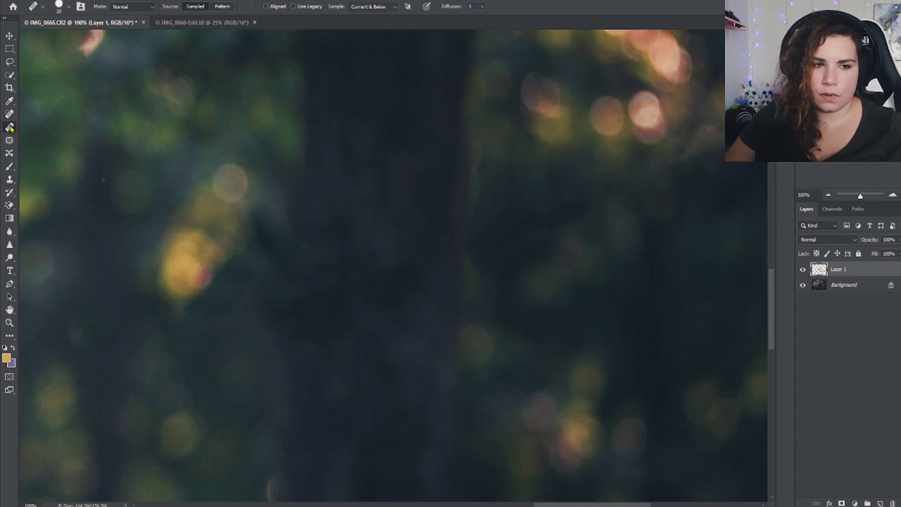
{"action": "left_click", "coordinate": [10, 179]}
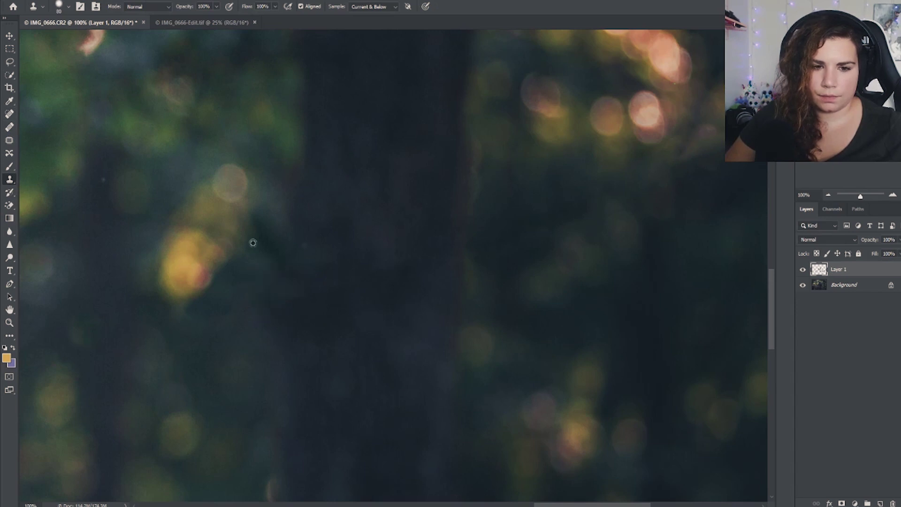
{"action": "left_click", "coordinate": [260, 291], "text": "alt"}
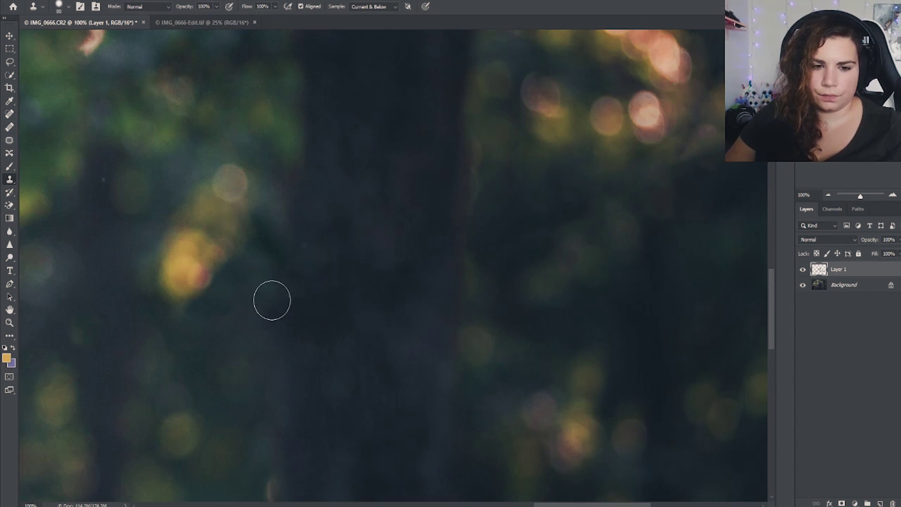
{"action": "left_click", "coordinate": [279, 331]}
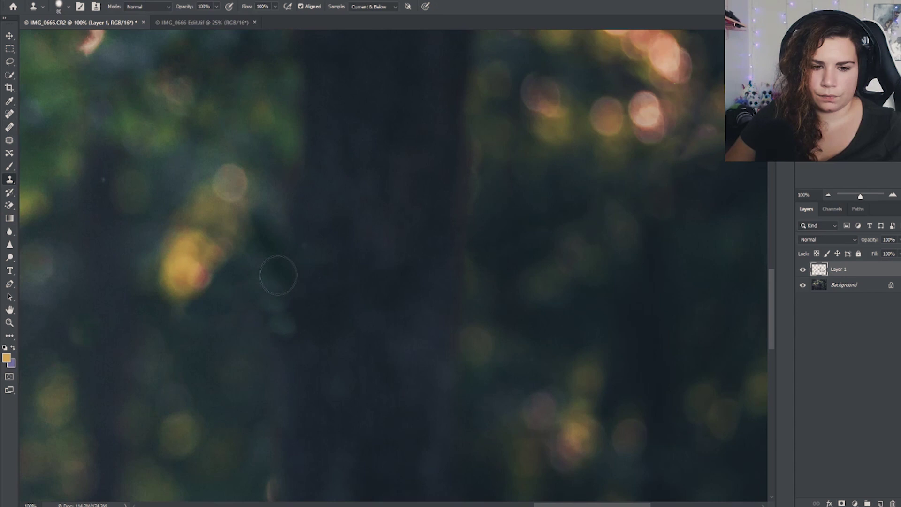
{"action": "key", "text": "ctrl+z"}
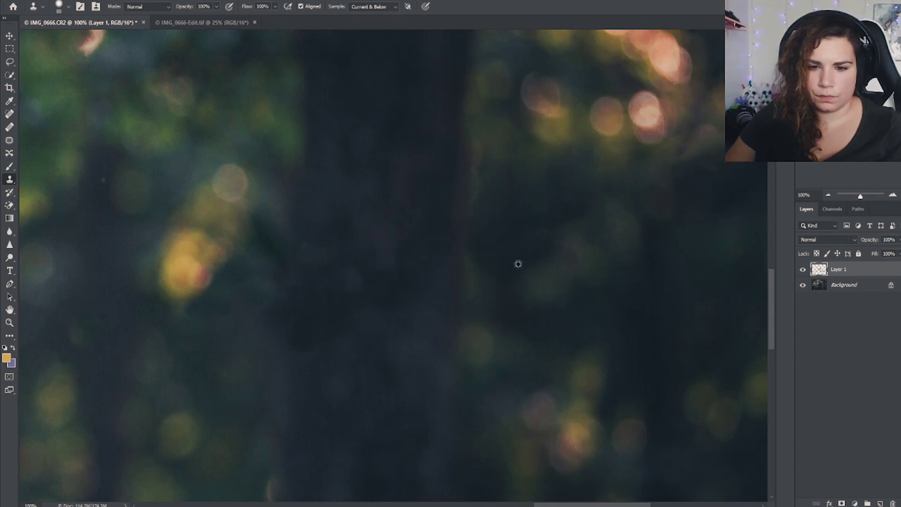
{"action": "key", "text": "ctrl+z"}
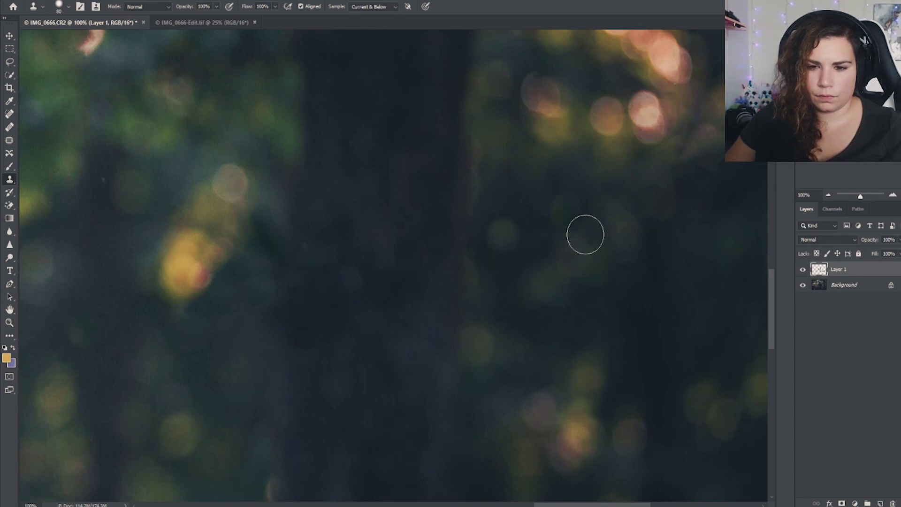
{"action": "left_click", "coordinate": [828, 195]}
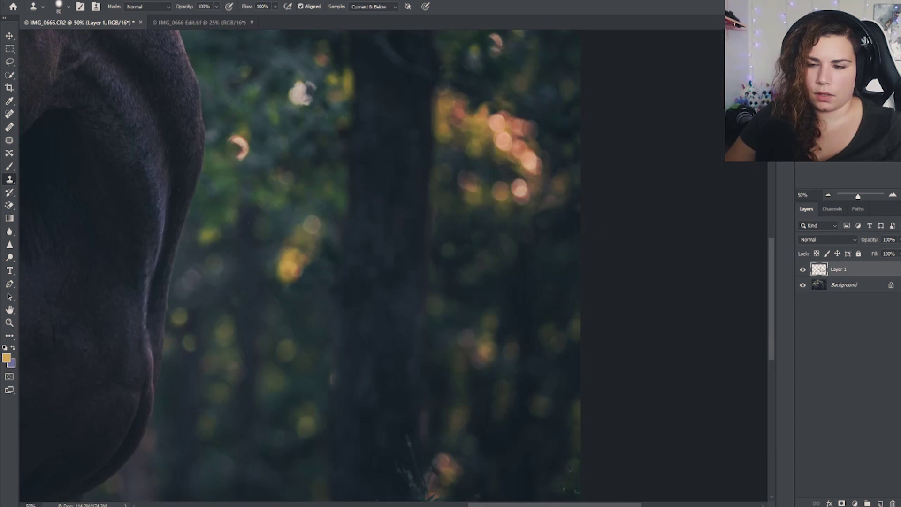
Step: Smooth the remaining dark patches on the tree trunk and its edge nearest the horse with the Spot Healing Brush at size 100
{"action": "left_click_drag", "start_coordinate": [415, 313], "coordinate": [602, 289]}
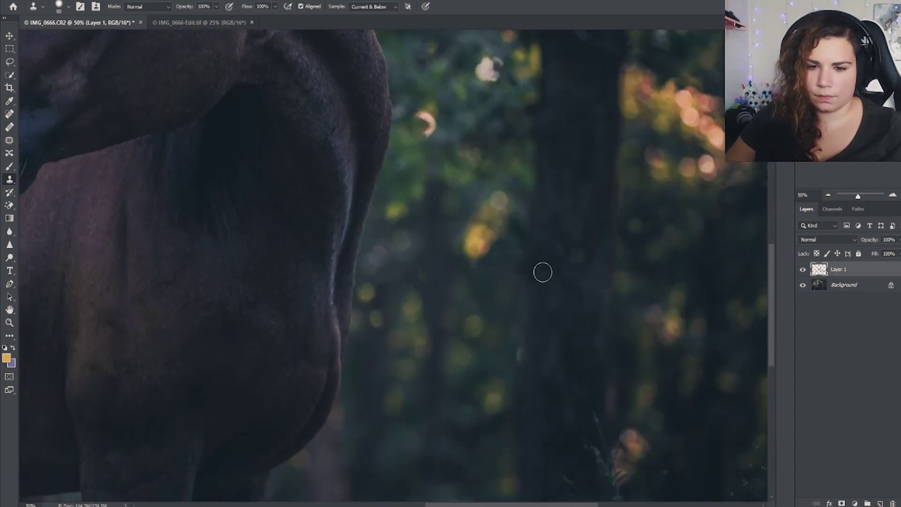
{"action": "left_click", "coordinate": [9, 114]}
{"action": "key", "text": "bracketright"}
{"action": "key", "text": "bracketright"}
{"action": "key", "text": "bracketright"}
{"action": "key", "text": "bracketright"}
{"action": "key", "text": "bracketright"}
{"action": "key", "text": "bracketright"}
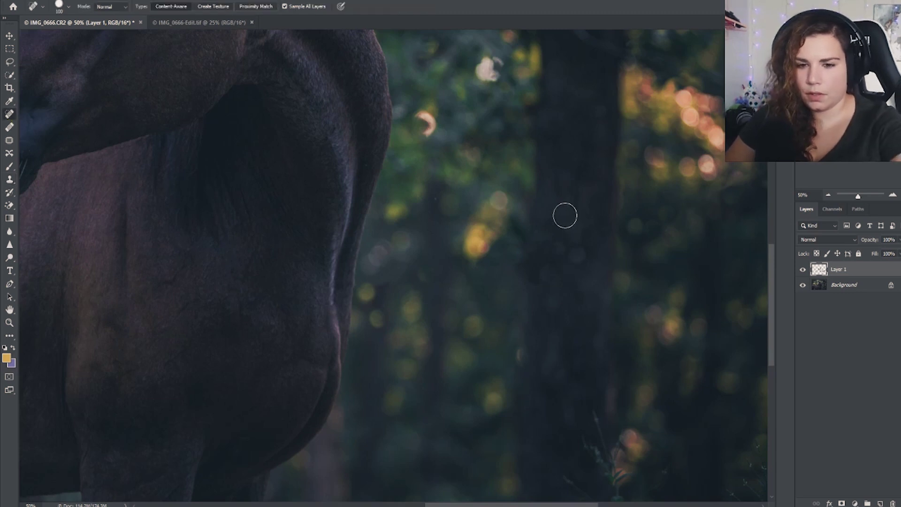
{"action": "mouse_move", "coordinate": [560, 207]}
{"action": "left_mouse_down"}
{"action": "mouse_move", "coordinate": [553, 291]}
{"action": "mouse_move", "coordinate": [545, 288]}
{"action": "mouse_move", "coordinate": [553, 228]}
{"action": "mouse_move", "coordinate": [575, 215]}
{"action": "mouse_move", "coordinate": [582, 279]}
{"action": "mouse_move", "coordinate": [581, 287]}
{"action": "mouse_move", "coordinate": [567, 267]}
{"action": "mouse_move", "coordinate": [581, 292]}
{"action": "left_mouse_up"}
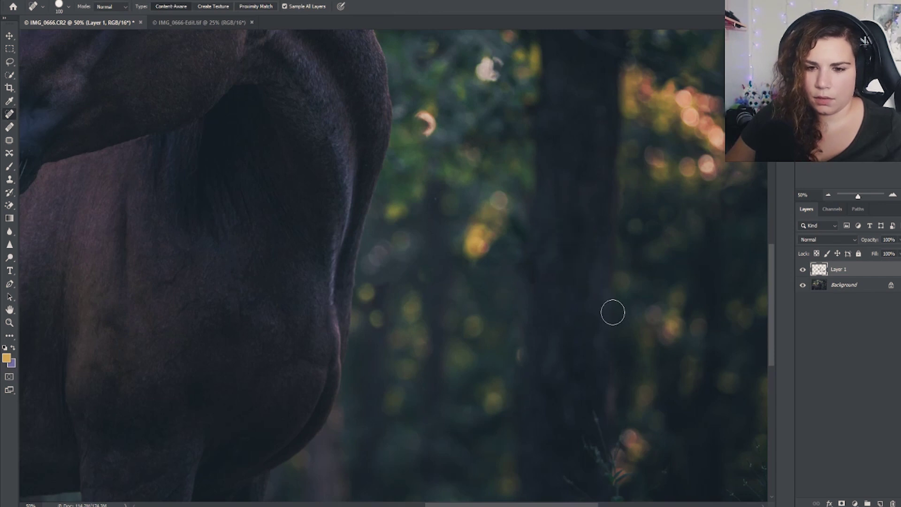
{"action": "left_click_drag", "start_coordinate": [511, 218], "coordinate": [513, 280]}
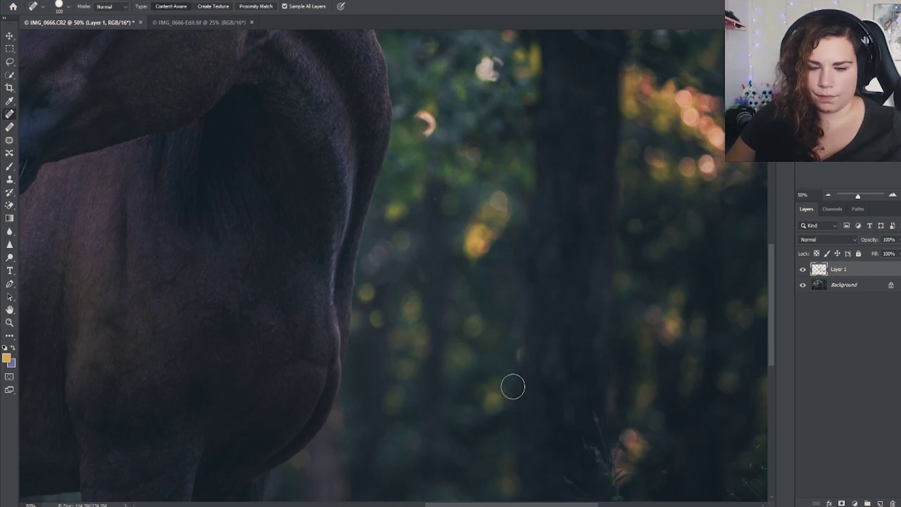
{"action": "left_click_drag", "start_coordinate": [522, 240], "coordinate": [512, 283]}
{"action": "left_click", "coordinate": [828, 196]}
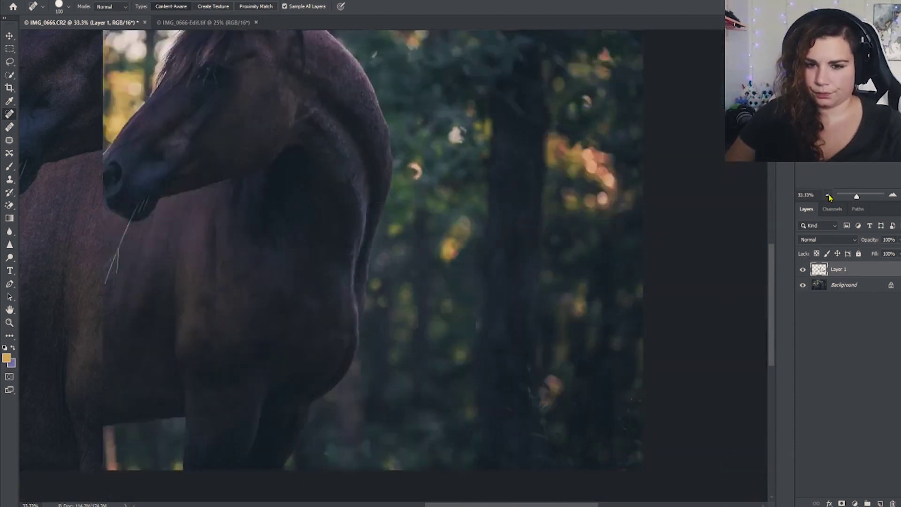
{"action": "left_click", "coordinate": [829, 196]}
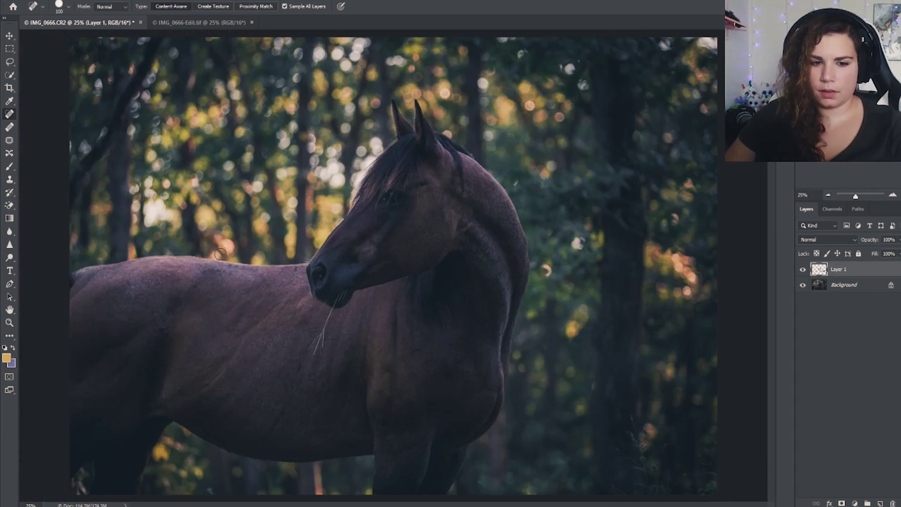
Step: Clone dark muzzle texture over the upper ends of the grass stalks at the horse's mouth, reducing the Clone Stamp to size 25
{"action": "left_click", "coordinate": [894, 197]}
{"action": "left_click", "coordinate": [894, 197]}
{"action": "left_click", "coordinate": [895, 197]}
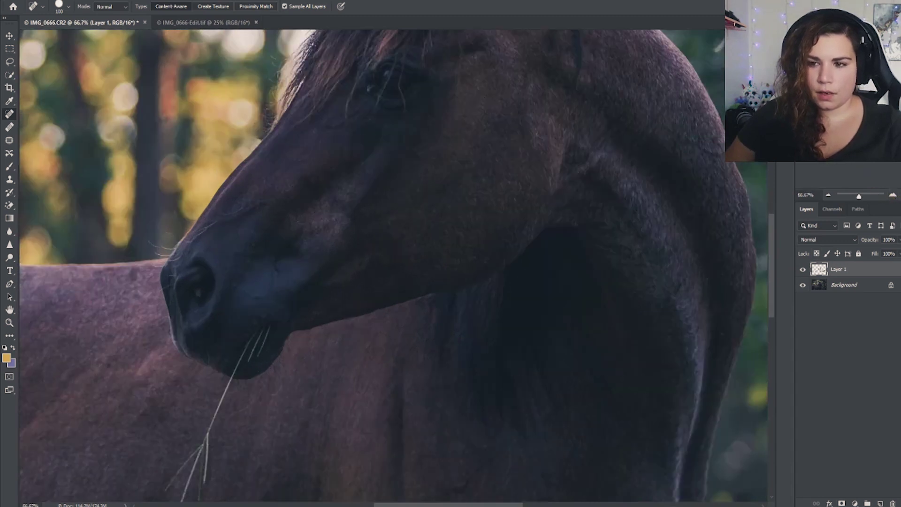
{"action": "mouse_move", "coordinate": [311, 342]}
{"action": "left_mouse_down"}
{"action": "mouse_move", "coordinate": [317, 303]}
{"action": "mouse_move", "coordinate": [441, 214]}
{"action": "left_mouse_up"}
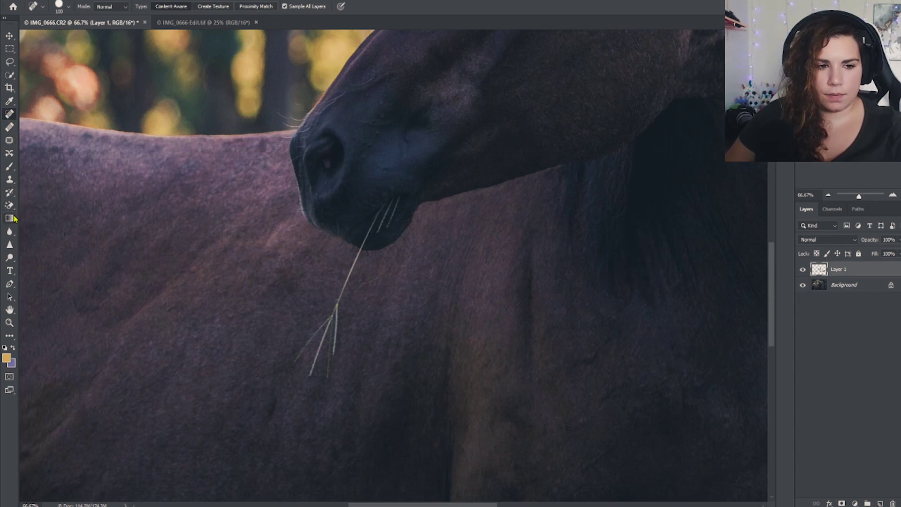
{"action": "left_click", "coordinate": [9, 180]}
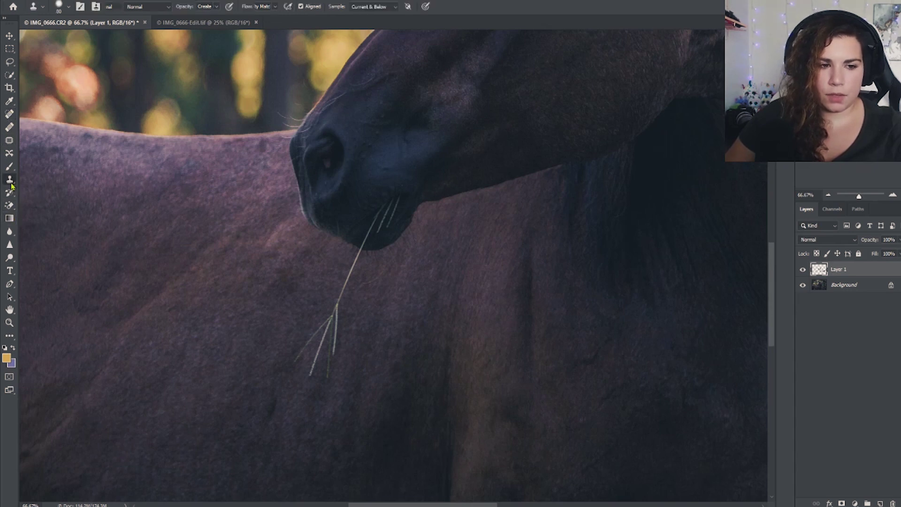
{"action": "left_click", "coordinate": [891, 196]}
{"action": "left_click", "coordinate": [891, 196]}
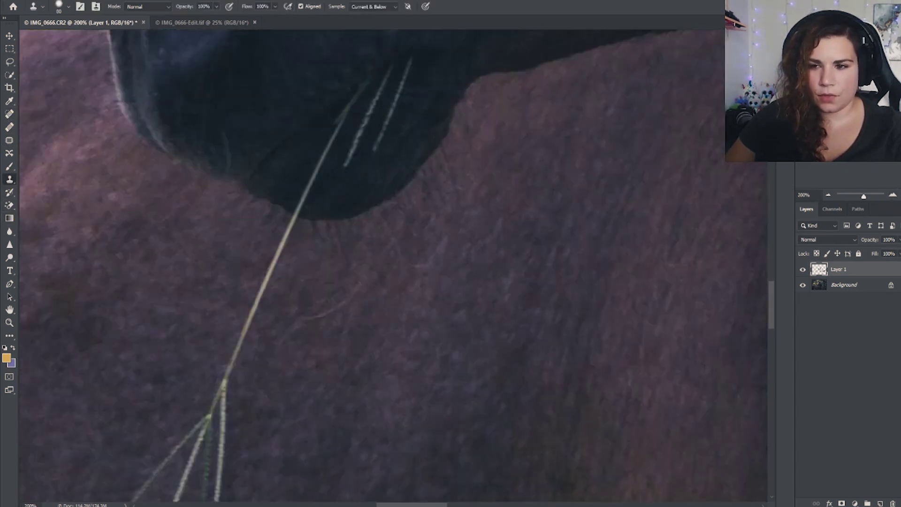
{"action": "left_click_drag", "start_coordinate": [443, 55], "coordinate": [466, 199]}
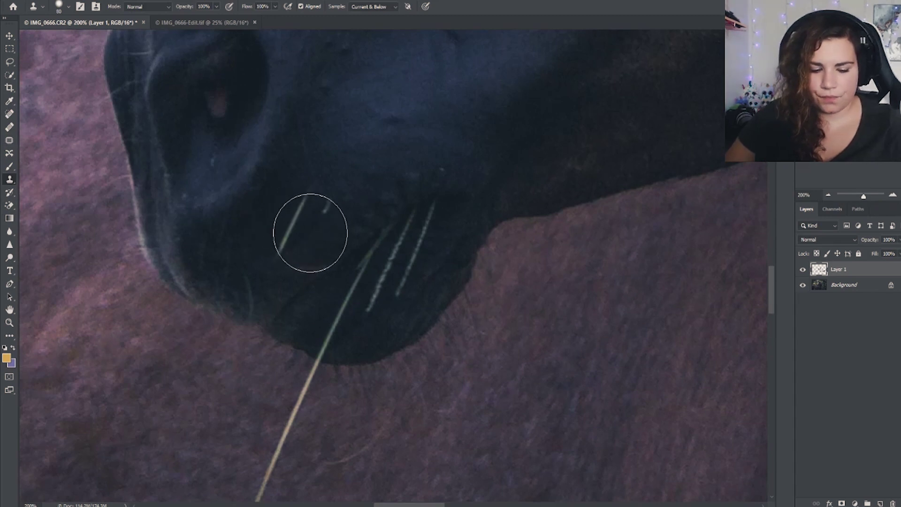
{"action": "left_click", "coordinate": [310, 233]}
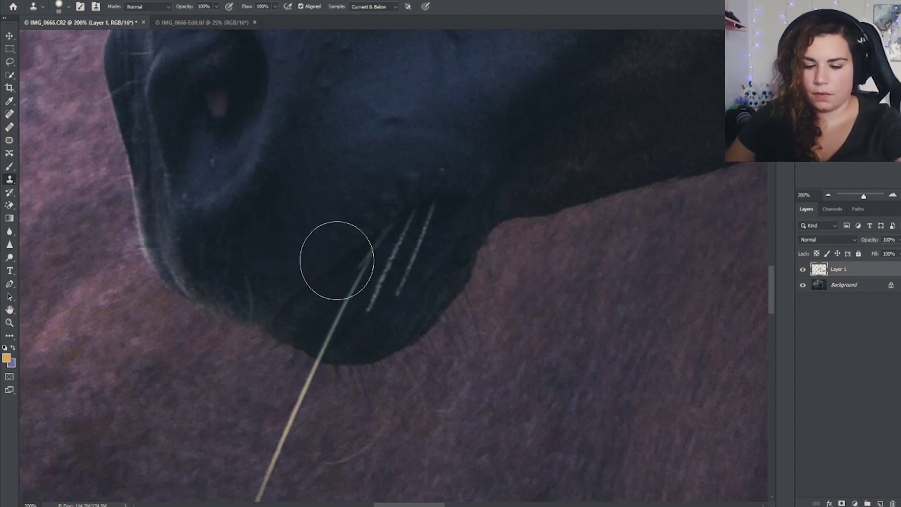
{"action": "key", "text": "bracketleft"}
{"action": "key", "text": "bracketleft"}
{"action": "key", "text": "bracketleft"}
{"action": "key", "text": "bracketleft"}
{"action": "key", "text": "bracketleft"}
{"action": "key", "text": "bracketleft"}
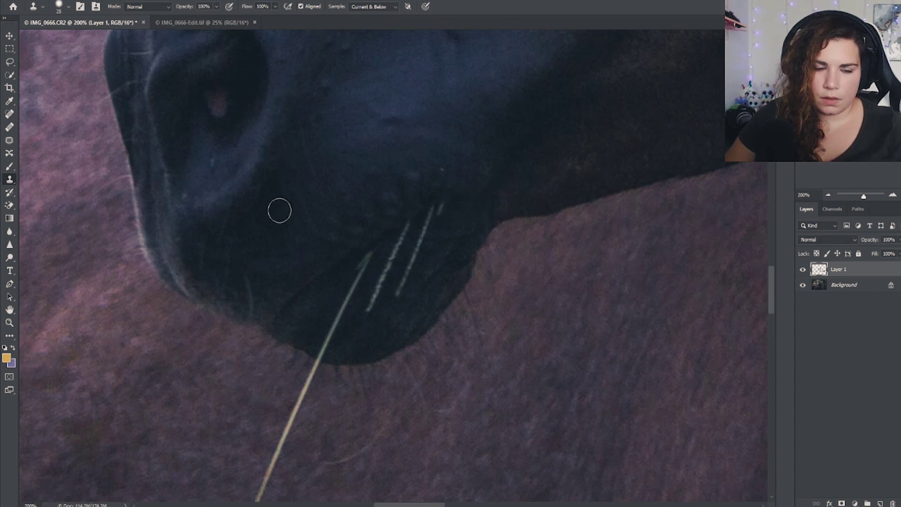
Step: Remove the grass blades lying across the horse's lower lip and chin with the Spot Healing Brush at size 15
{"action": "left_click", "coordinate": [10, 113]}
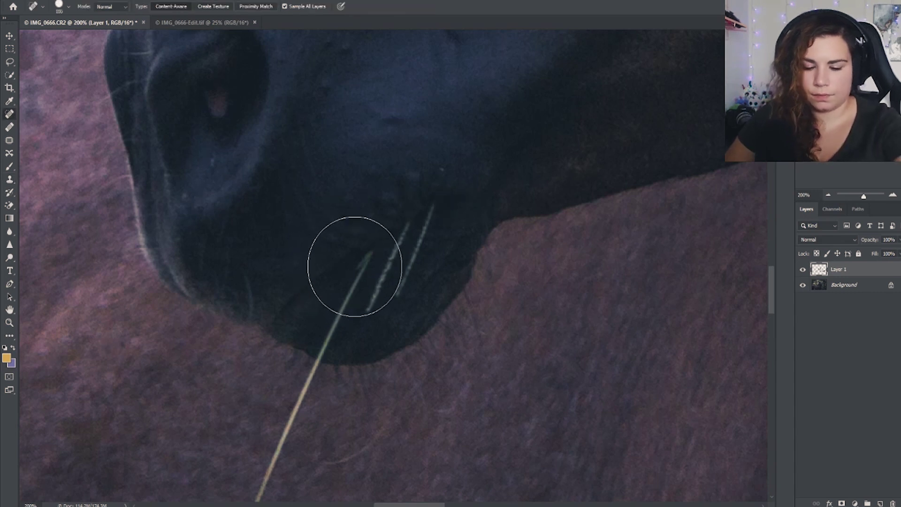
{"action": "key", "text": "bracketleft"}
{"action": "key", "text": "bracketleft"}
{"action": "key", "text": "bracketleft"}
{"action": "key", "text": "bracketleft"}
{"action": "key", "text": "bracketleft"}
{"action": "key", "text": "bracketleft"}
{"action": "key", "text": "bracketleft"}
{"action": "key", "text": "bracketleft"}
{"action": "key", "text": "bracketleft"}
{"action": "key", "text": "bracketleft"}
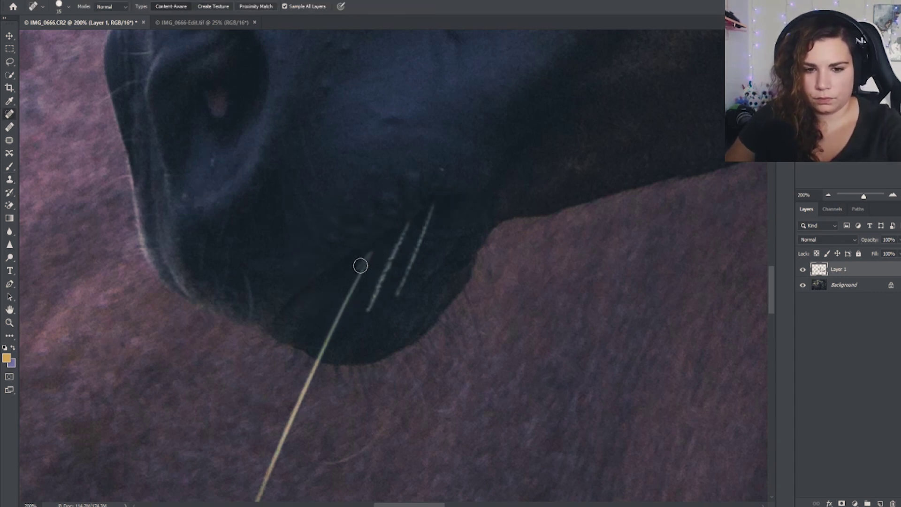
{"action": "left_click_drag", "start_coordinate": [371, 252], "coordinate": [325, 352]}
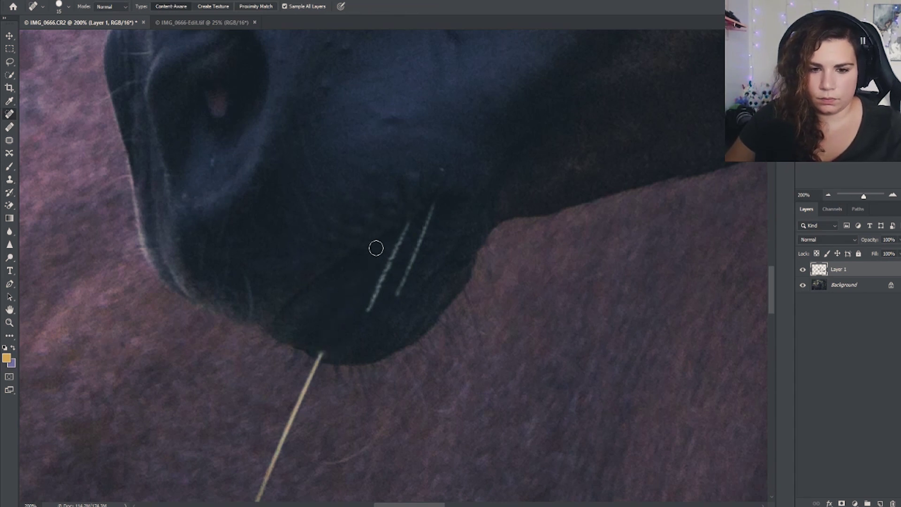
{"action": "mouse_move", "coordinate": [368, 308]}
{"action": "left_mouse_down"}
{"action": "mouse_move", "coordinate": [406, 228]}
{"action": "mouse_move", "coordinate": [432, 209]}
{"action": "mouse_move", "coordinate": [398, 297]}
{"action": "left_mouse_up"}
Step: Heal away the long grass stem hanging below the chin across the horse's coat, touching up the spot at the chin edge
{"action": "scroll", "coordinate": [662, 228], "scroll_direction": "down", "scroll_amount": 1}
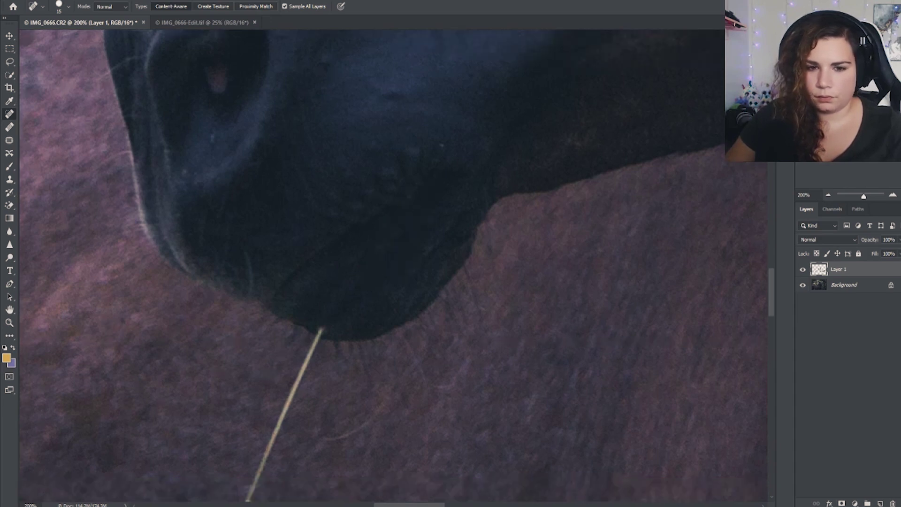
{"action": "scroll", "coordinate": [662, 228], "scroll_direction": "down", "scroll_amount": 6}
{"action": "left_click_drag", "start_coordinate": [662, 228], "coordinate": [684, 179]}
{"action": "left_click_drag", "start_coordinate": [266, 310], "coordinate": [340, 149]}
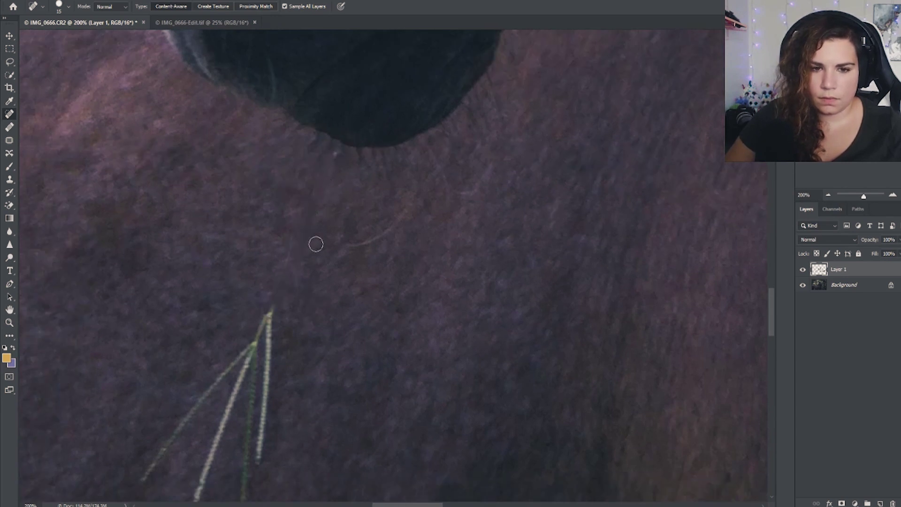
{"action": "left_click", "coordinate": [333, 143]}
Step: Remove the branching grass tips and their leftover fragments from the horse's flank with the Spot Healing Brush at size 25
{"action": "mouse_move", "coordinate": [287, 246]}
{"action": "left_mouse_down"}
{"action": "mouse_move", "coordinate": [271, 301]}
{"action": "mouse_move", "coordinate": [258, 445]}
{"action": "left_mouse_up"}
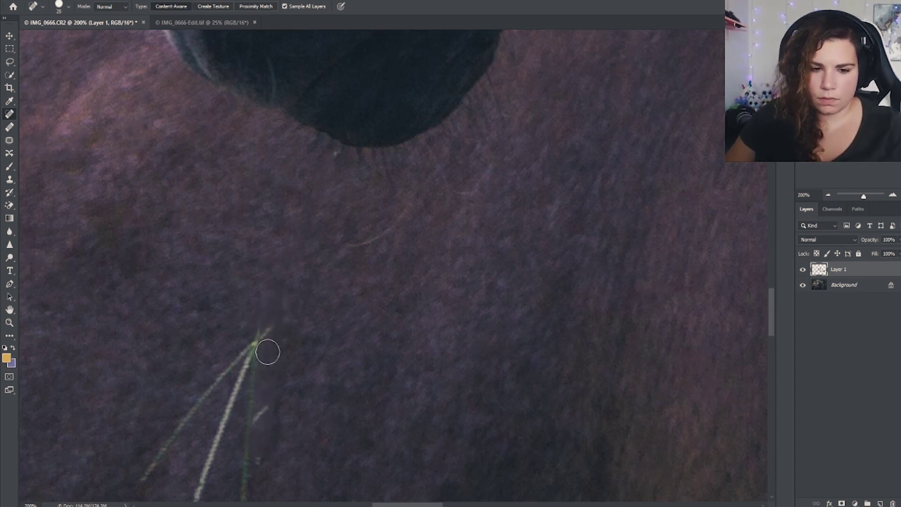
{"action": "left_click_drag", "start_coordinate": [267, 327], "coordinate": [260, 352]}
{"action": "mouse_move", "coordinate": [249, 413]}
{"action": "left_mouse_down"}
{"action": "mouse_move", "coordinate": [266, 398]}
{"action": "mouse_move", "coordinate": [259, 433]}
{"action": "left_mouse_up"}
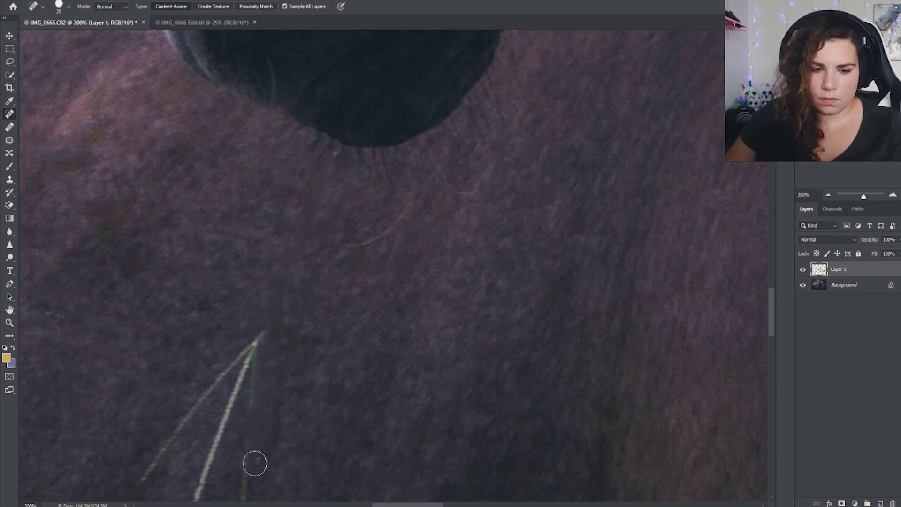
{"action": "mouse_move", "coordinate": [259, 343]}
{"action": "left_mouse_down"}
{"action": "mouse_move", "coordinate": [243, 498]}
{"action": "mouse_move", "coordinate": [263, 333]}
{"action": "mouse_move", "coordinate": [196, 496]}
{"action": "left_mouse_up"}
{"action": "left_click_drag", "start_coordinate": [139, 479], "coordinate": [253, 334]}
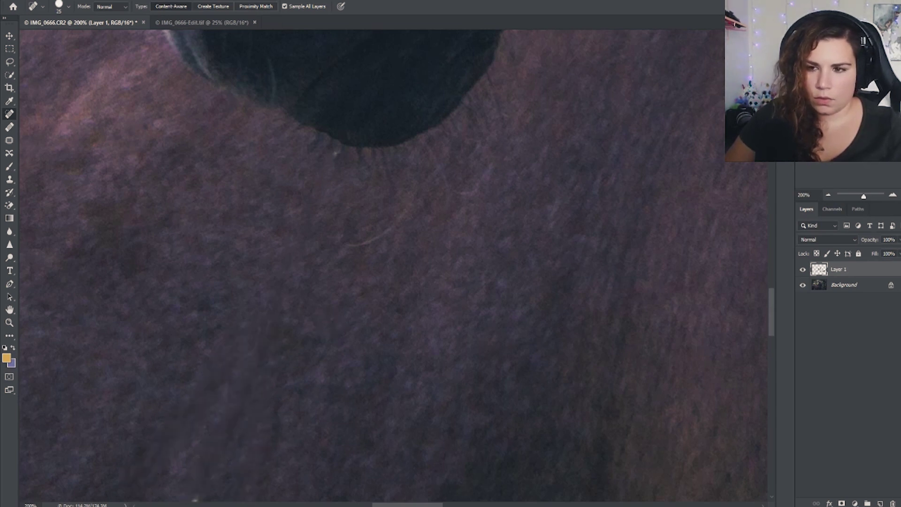
{"action": "left_click_drag", "start_coordinate": [363, 298], "coordinate": [380, 213]}
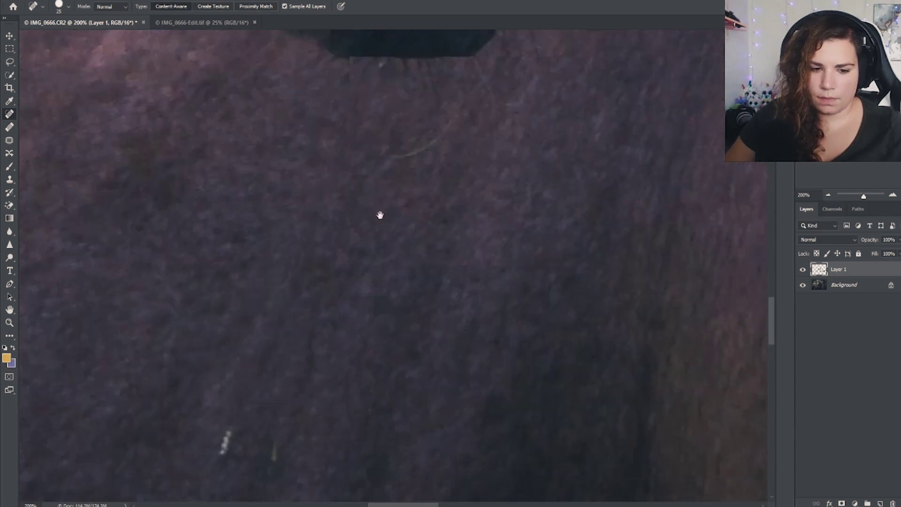
{"action": "mouse_move", "coordinate": [249, 434]}
{"action": "left_mouse_down"}
{"action": "mouse_move", "coordinate": [235, 413]}
{"action": "mouse_move", "coordinate": [263, 396]}
{"action": "left_mouse_up"}
{"action": "left_click_drag", "start_coordinate": [284, 449], "coordinate": [286, 399]}
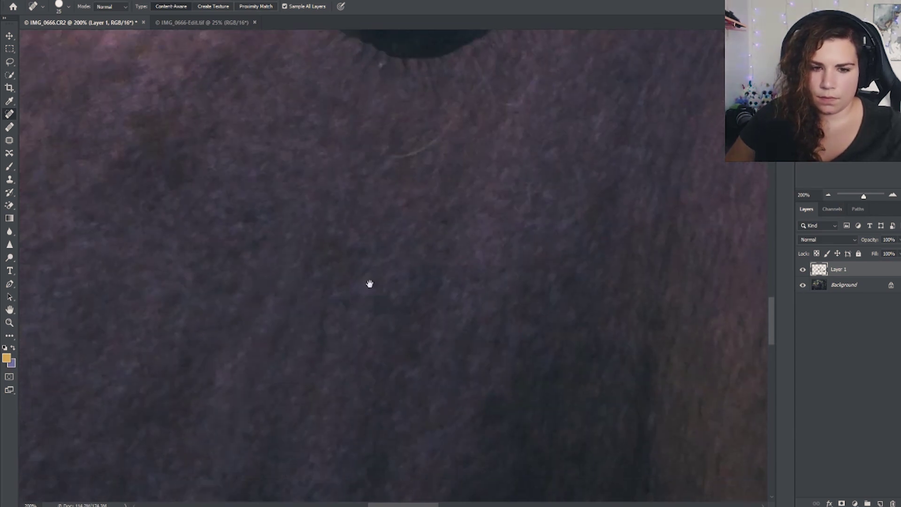
Step: Retouch the underside of the horse's chin where the grass stem crossed it with the Clone Stamp at size 25
{"action": "mouse_move", "coordinate": [411, 161]}
{"action": "left_mouse_down"}
{"action": "mouse_move", "coordinate": [394, 286]}
{"action": "mouse_move", "coordinate": [373, 348]}
{"action": "left_mouse_up"}
{"action": "left_click_drag", "start_coordinate": [384, 217], "coordinate": [343, 328]}
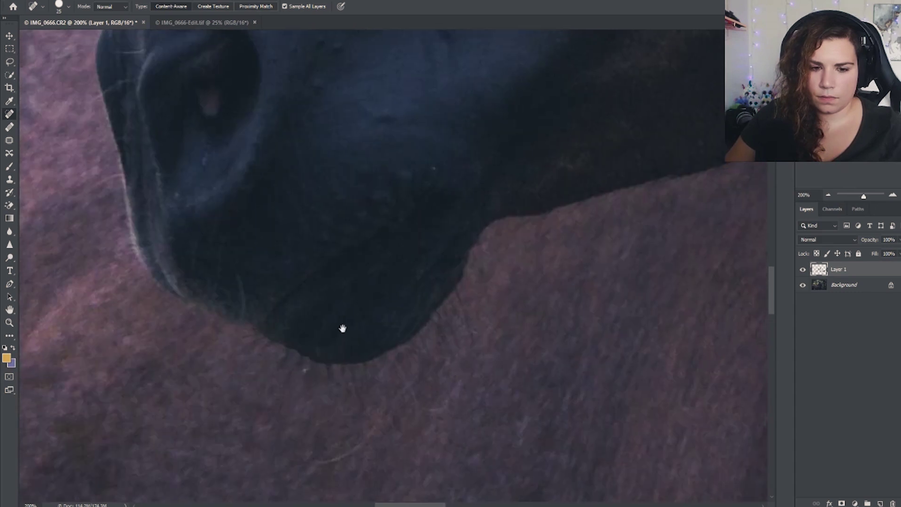
{"action": "left_click", "coordinate": [10, 207]}
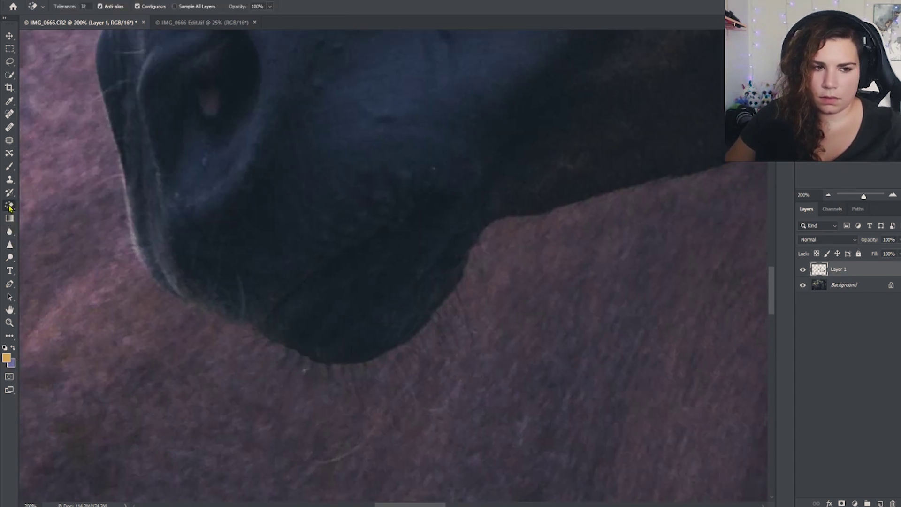
{"action": "left_click", "coordinate": [9, 181]}
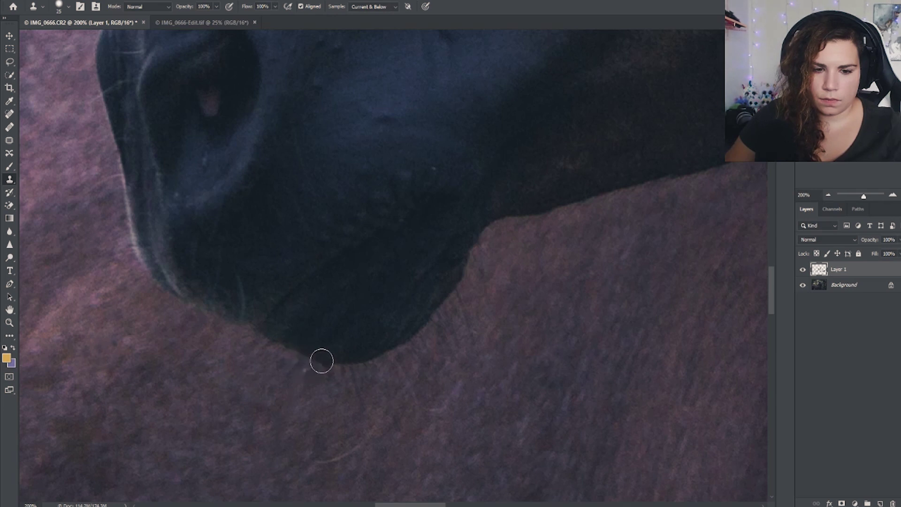
{"action": "left_click", "coordinate": [313, 359], "text": "alt"}
{"action": "left_click", "coordinate": [289, 348], "text": "alt"}
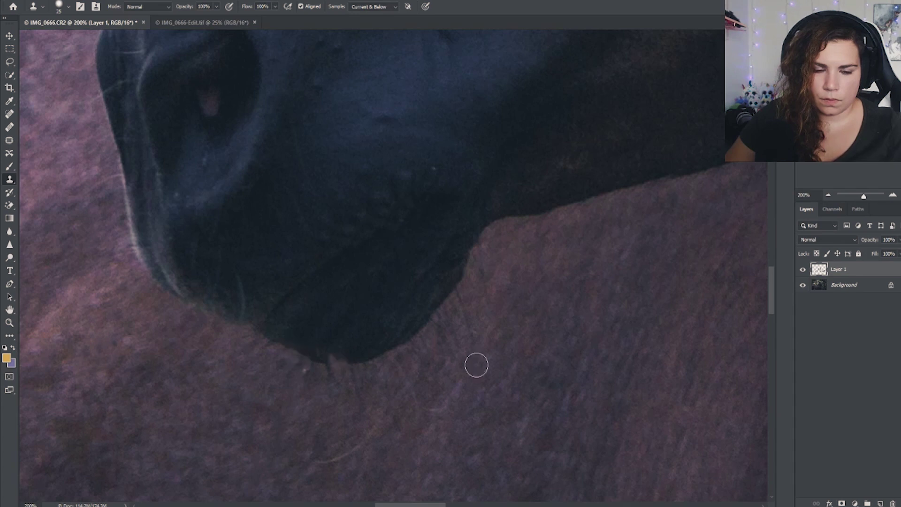
Step: View the whole image and inspect the repairs on Layer 1 alone by hiding the Background layer, restoring it when done
{"action": "left_click", "coordinate": [829, 195]}
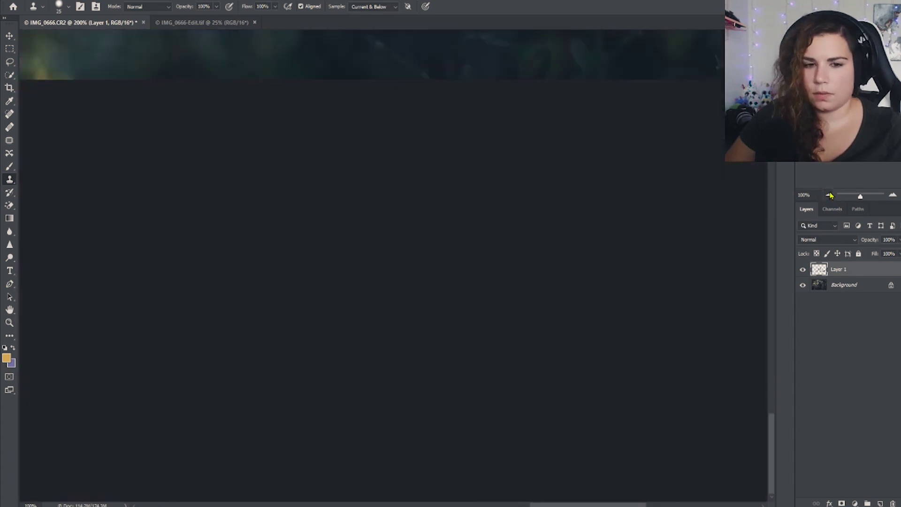
{"action": "left_click", "coordinate": [828, 195]}
{"action": "left_click", "coordinate": [829, 195]}
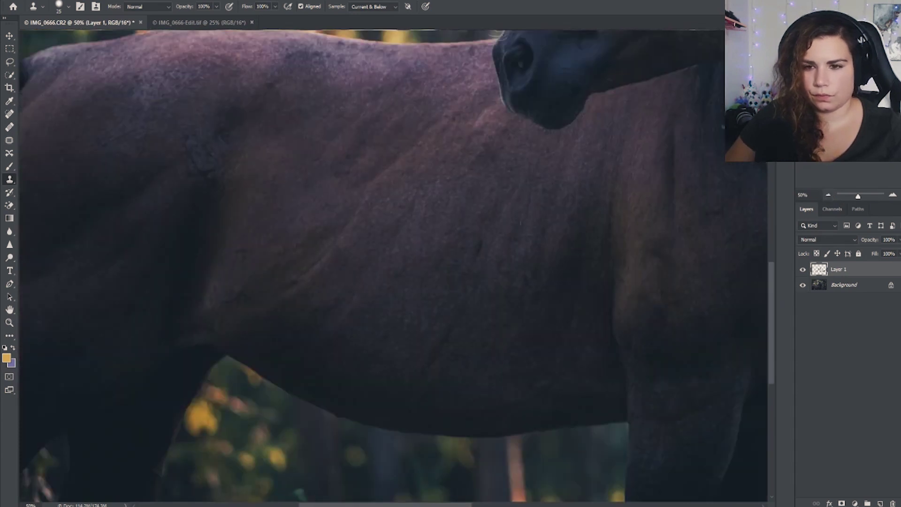
{"action": "left_click_drag", "start_coordinate": [826, 146], "coordinate": [834, 137]}
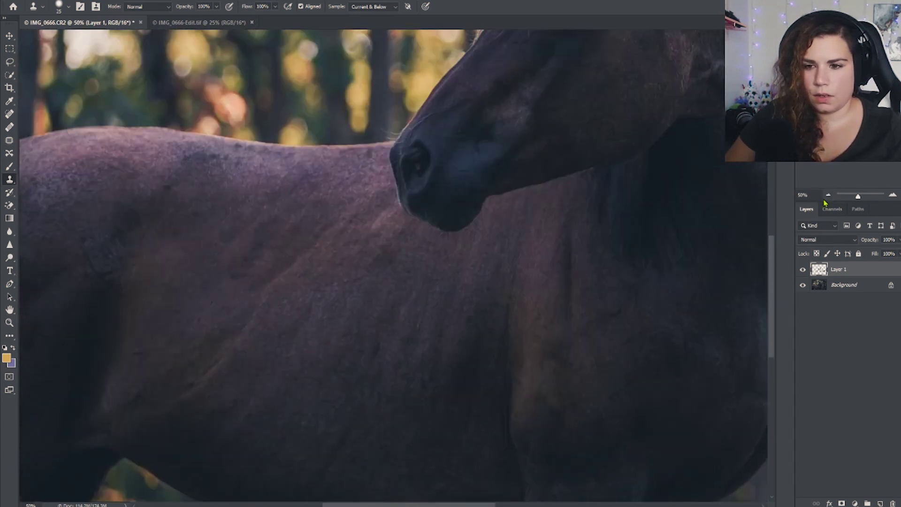
{"action": "left_click", "coordinate": [826, 199]}
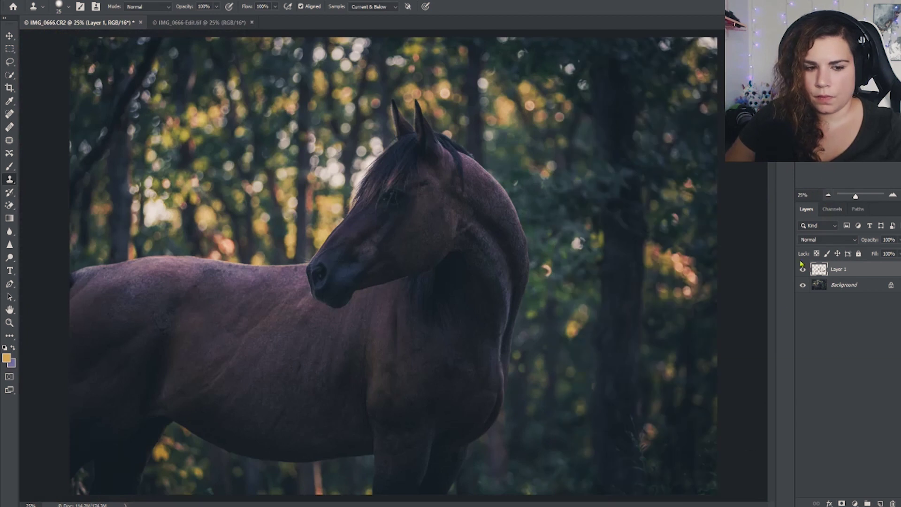
{"action": "left_click", "coordinate": [802, 285]}
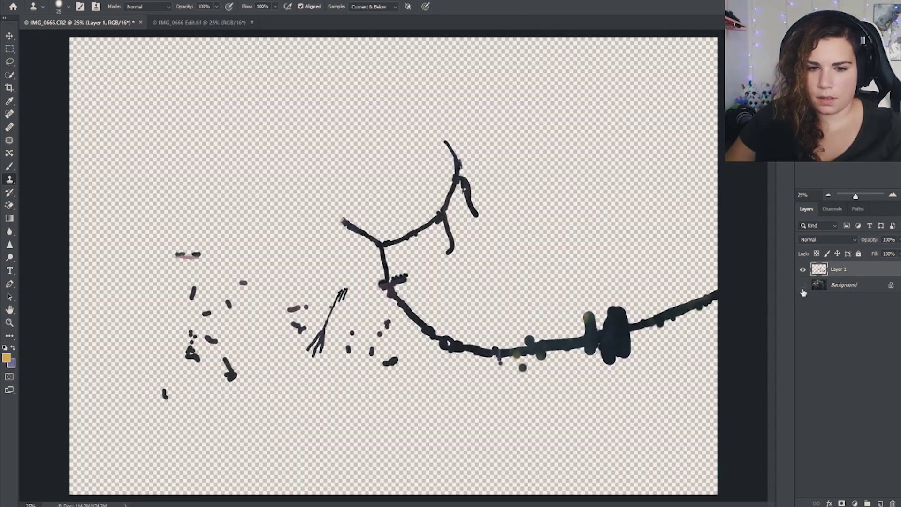
{"action": "left_click", "coordinate": [802, 285]}
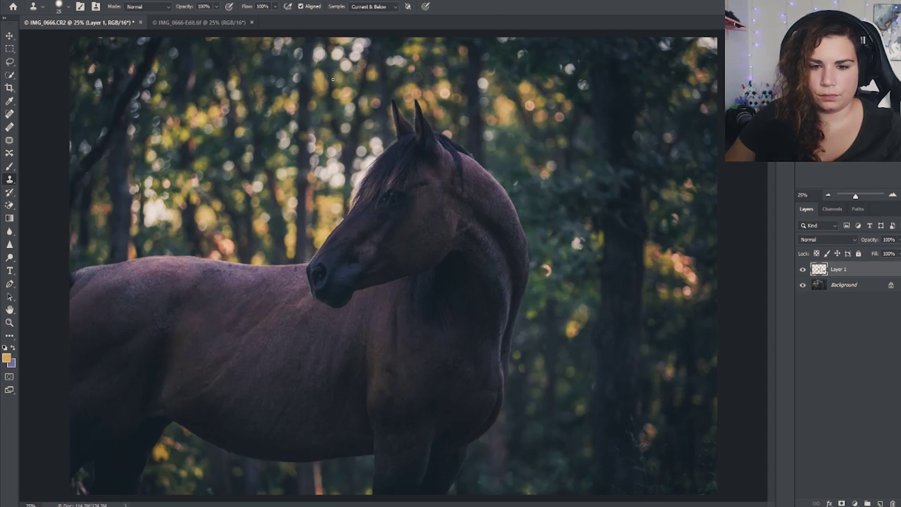
Step: Compare the retouched photo with the finished version in IMG_0666-Edit.tif, returning to IMG_0666.CR2
{"action": "left_click", "coordinate": [192, 22]}
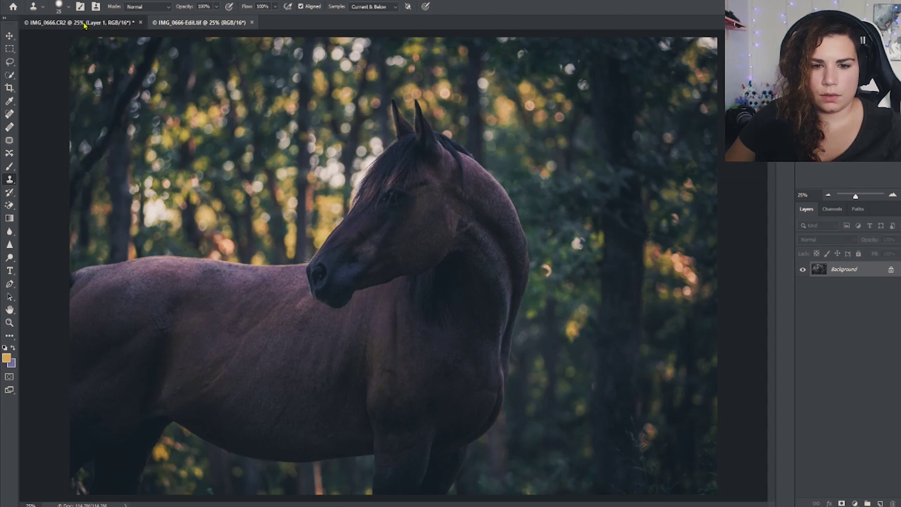
{"action": "left_click", "coordinate": [85, 23]}
{"action": "left_click", "coordinate": [157, 23]}
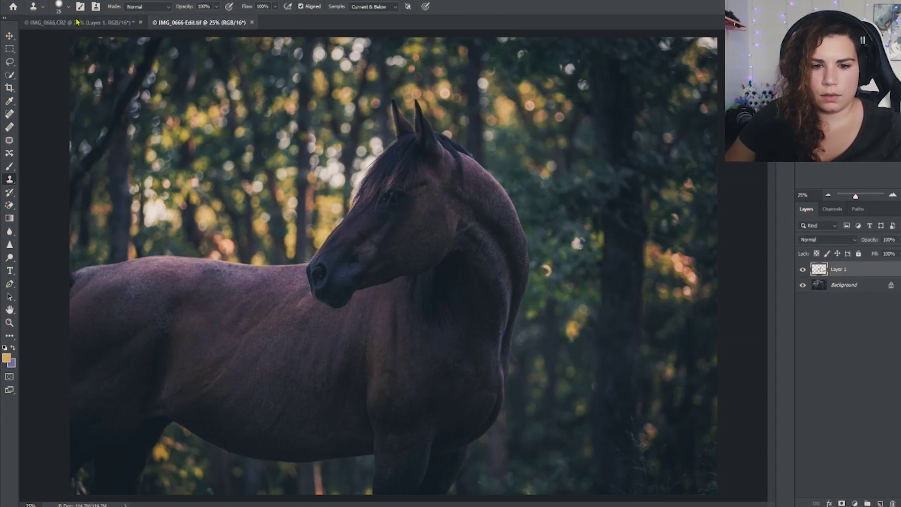
{"action": "left_click", "coordinate": [78, 22]}
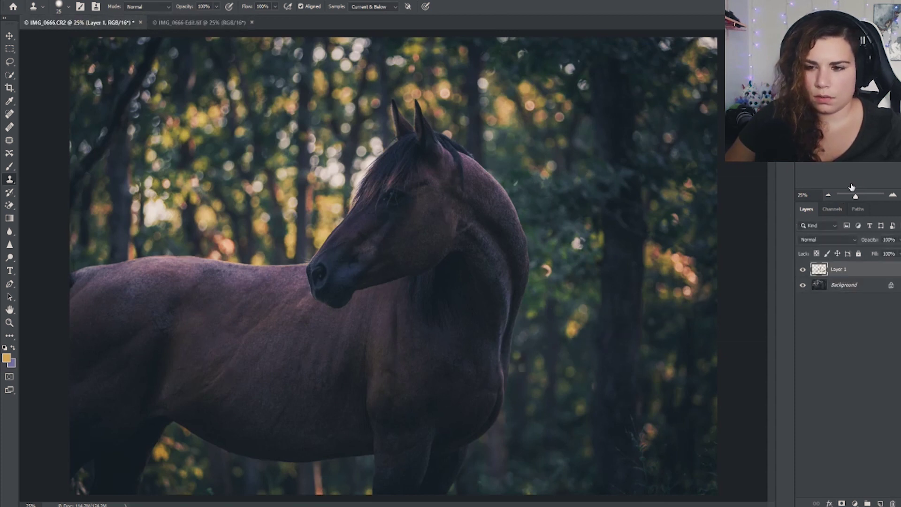
Step: Heal the mark on the side of the horse's face above the muzzle with the Spot Healing Brush at size 25
{"action": "left_click", "coordinate": [893, 196]}
{"action": "left_click", "coordinate": [893, 196]}
{"action": "left_click", "coordinate": [893, 197]}
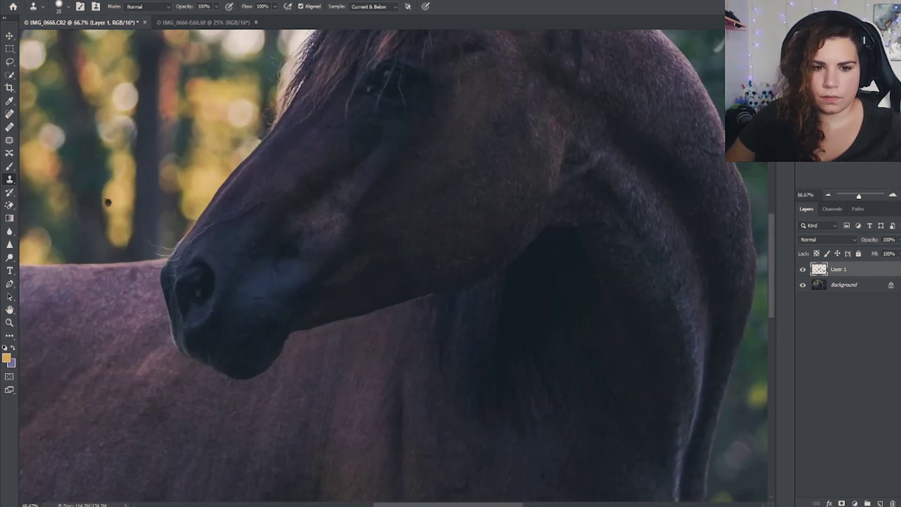
{"action": "left_click", "coordinate": [9, 114]}
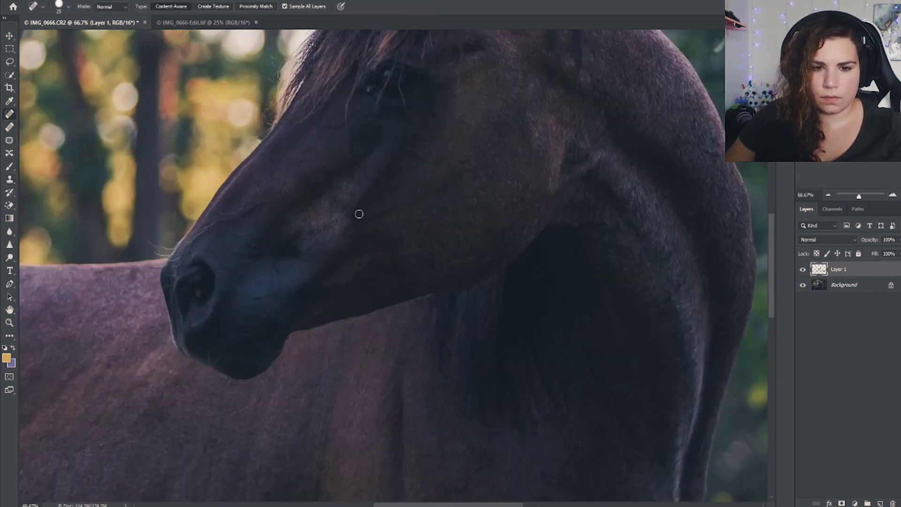
{"action": "left_click_drag", "start_coordinate": [344, 215], "coordinate": [335, 200]}
{"action": "left_click", "coordinate": [828, 195]}
{"action": "left_click", "coordinate": [827, 195]}
{"action": "left_click", "coordinate": [827, 195]}
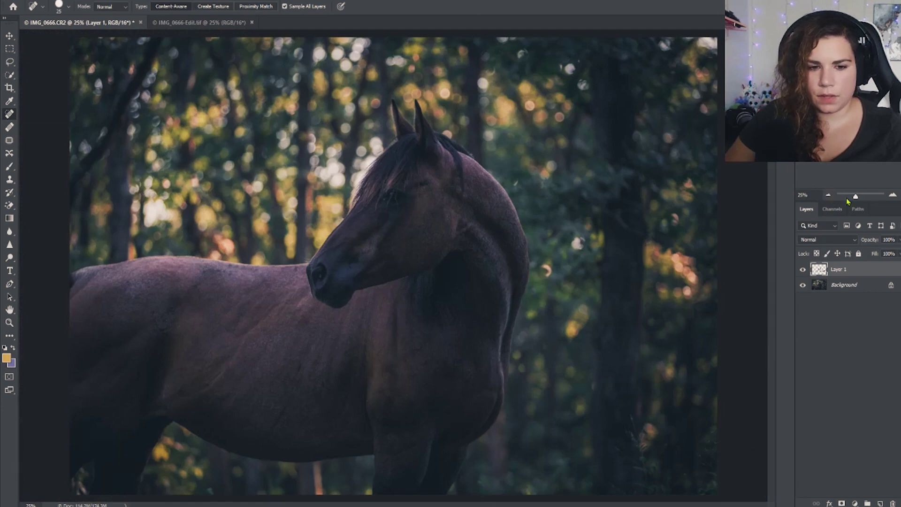